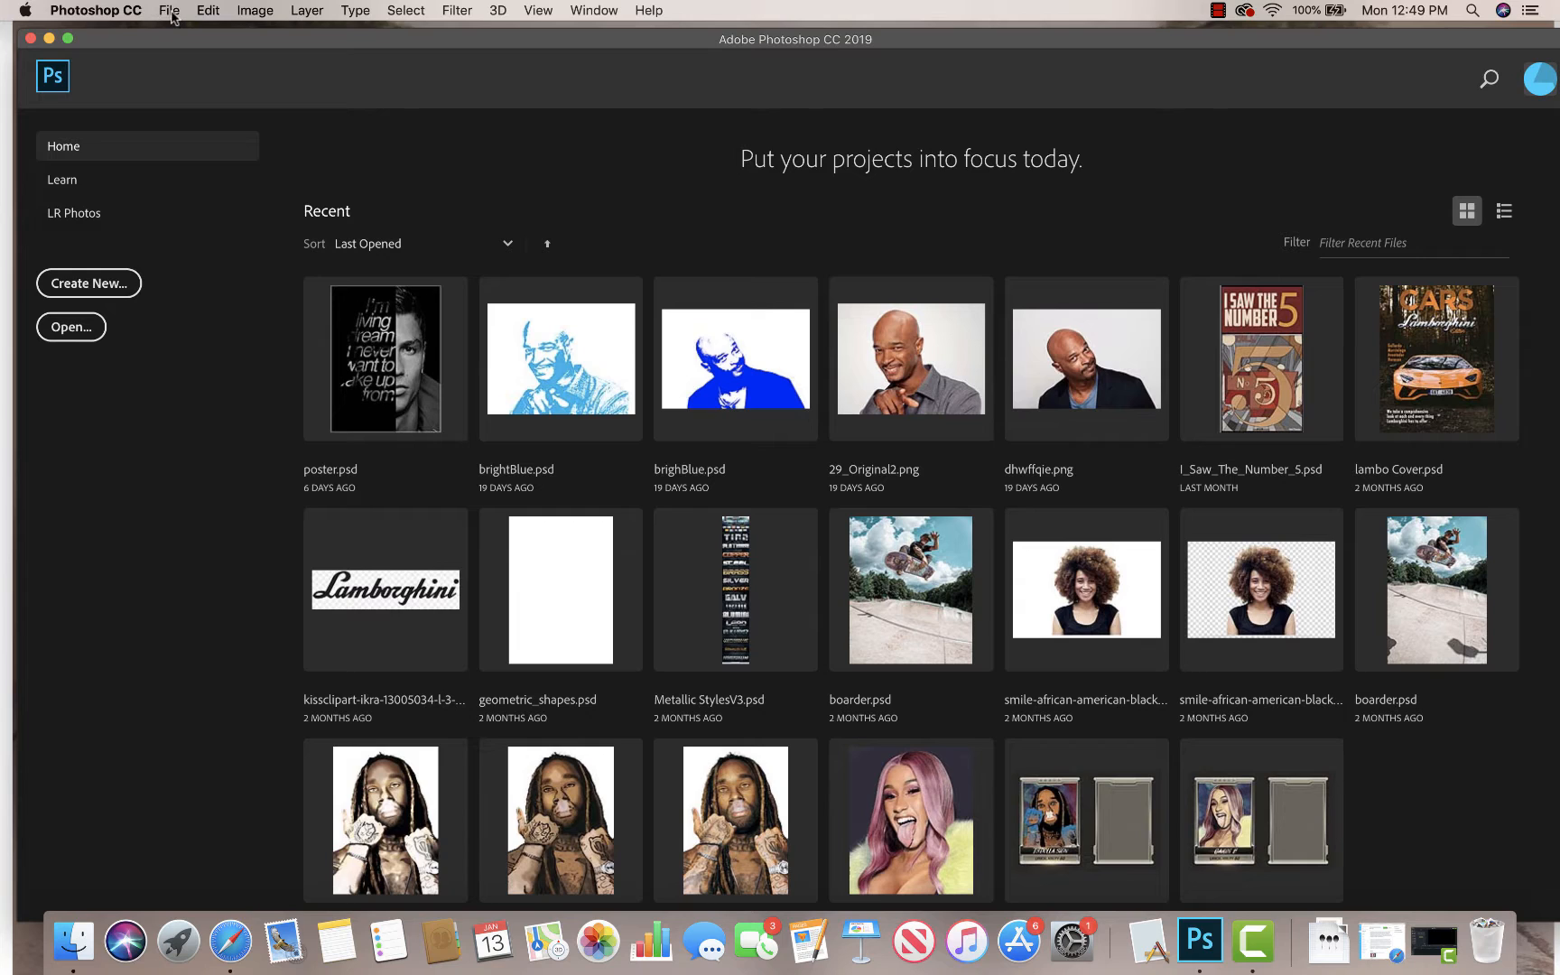
Step: Start a new document set to 6 by 6 inches with artboards enabled
click(170, 10)
click(177, 33)
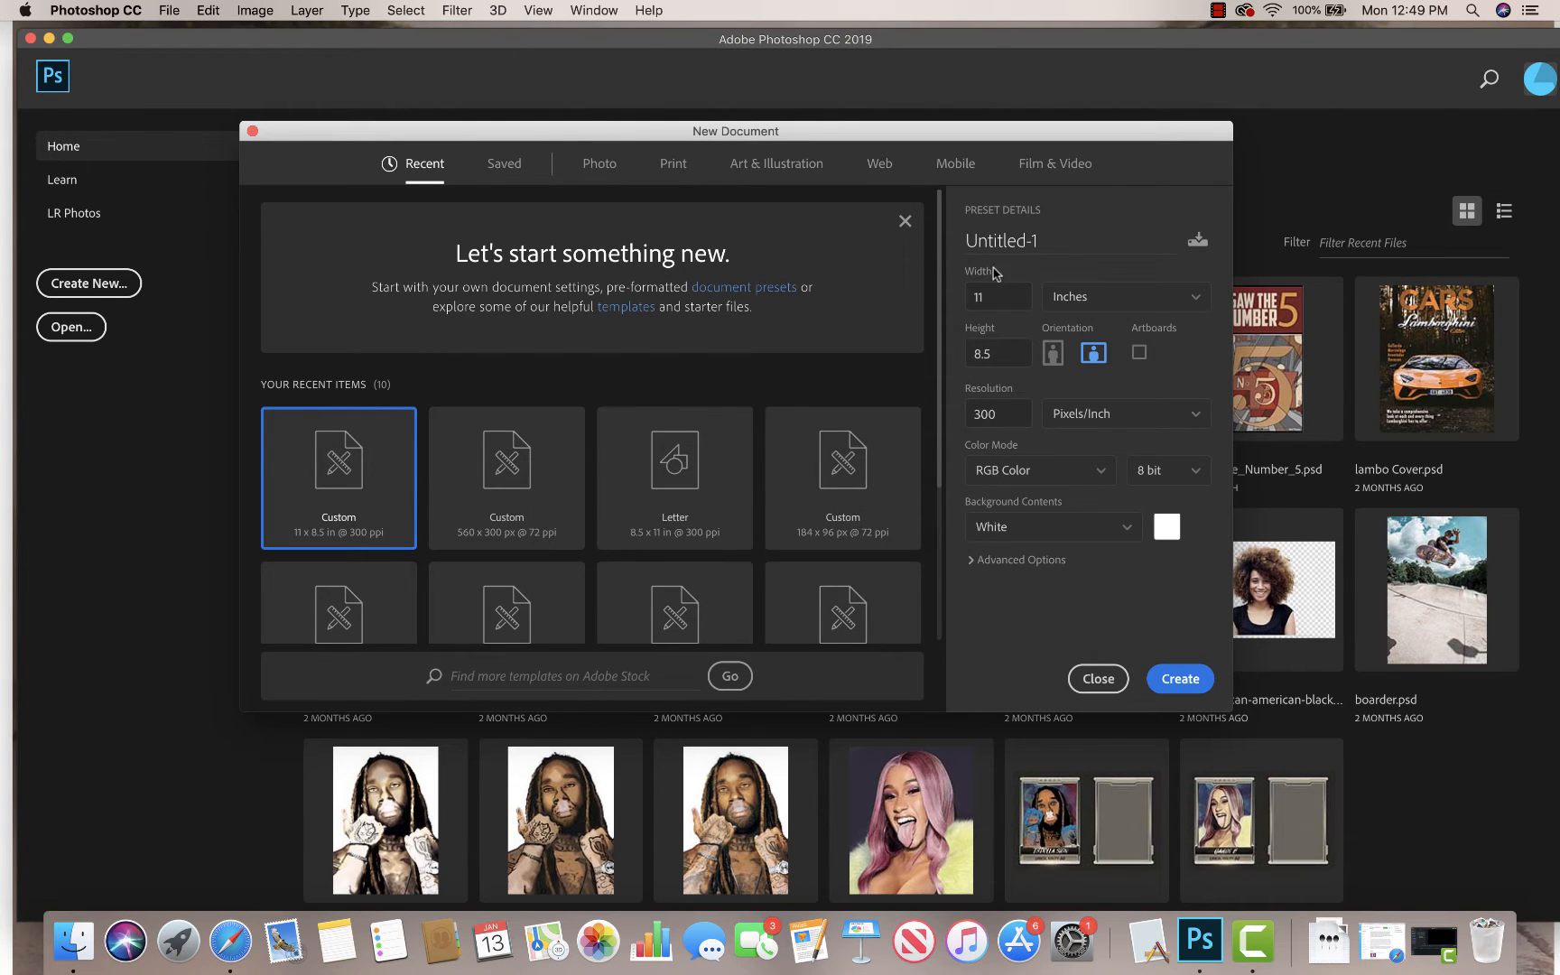
click(997, 296)
text(6)
key(Tab)
text(6)
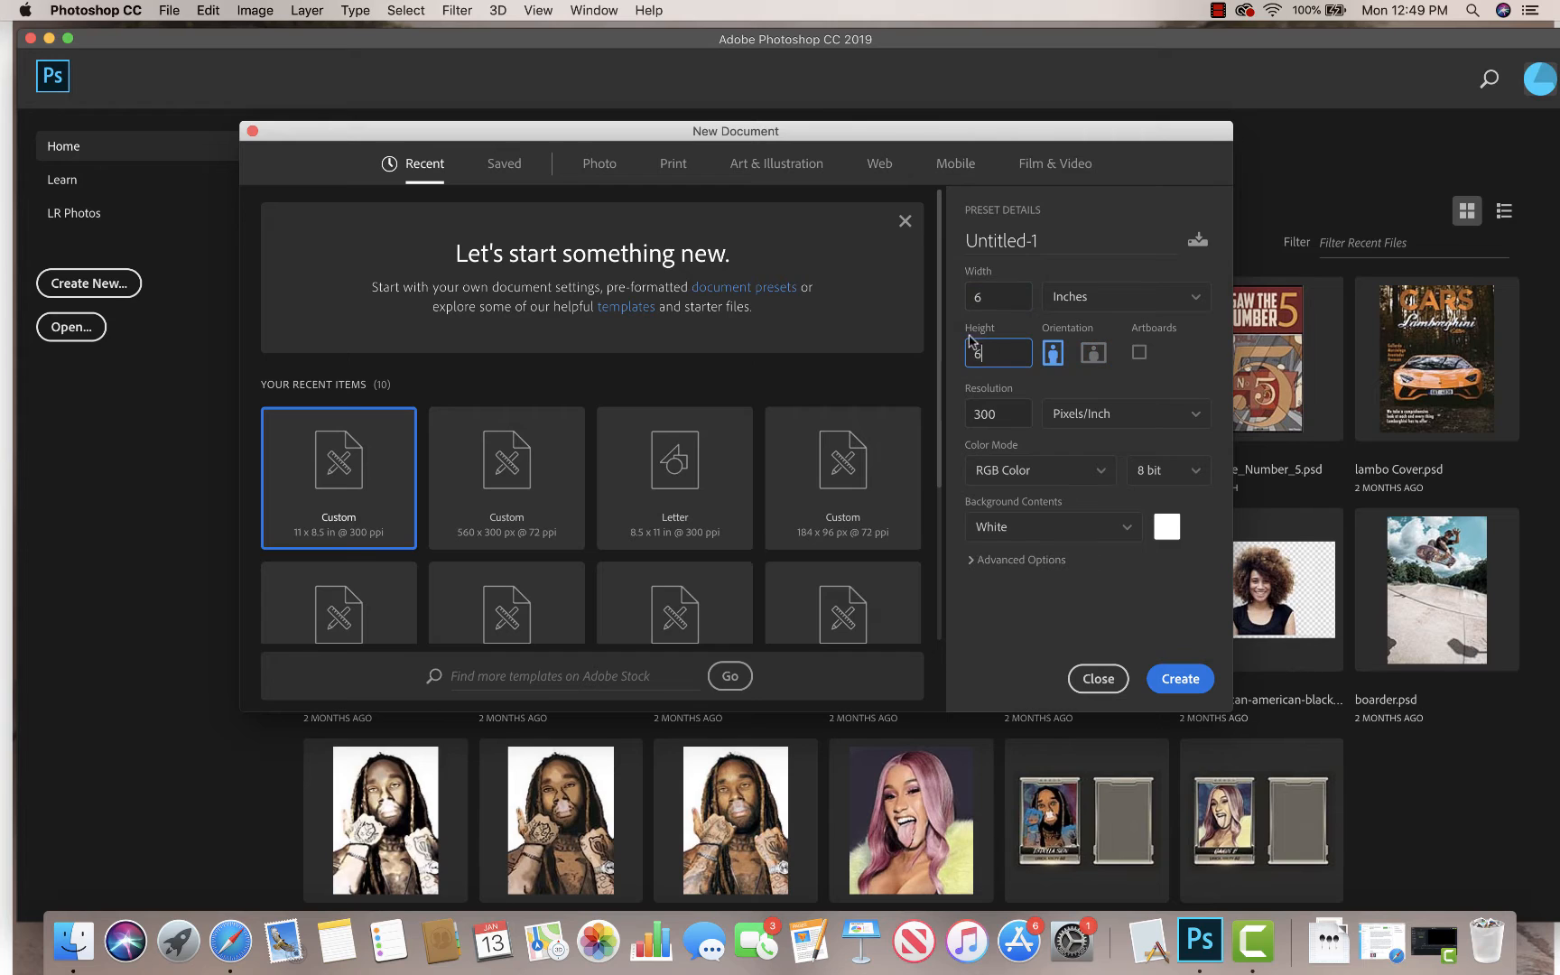
click(1098, 299)
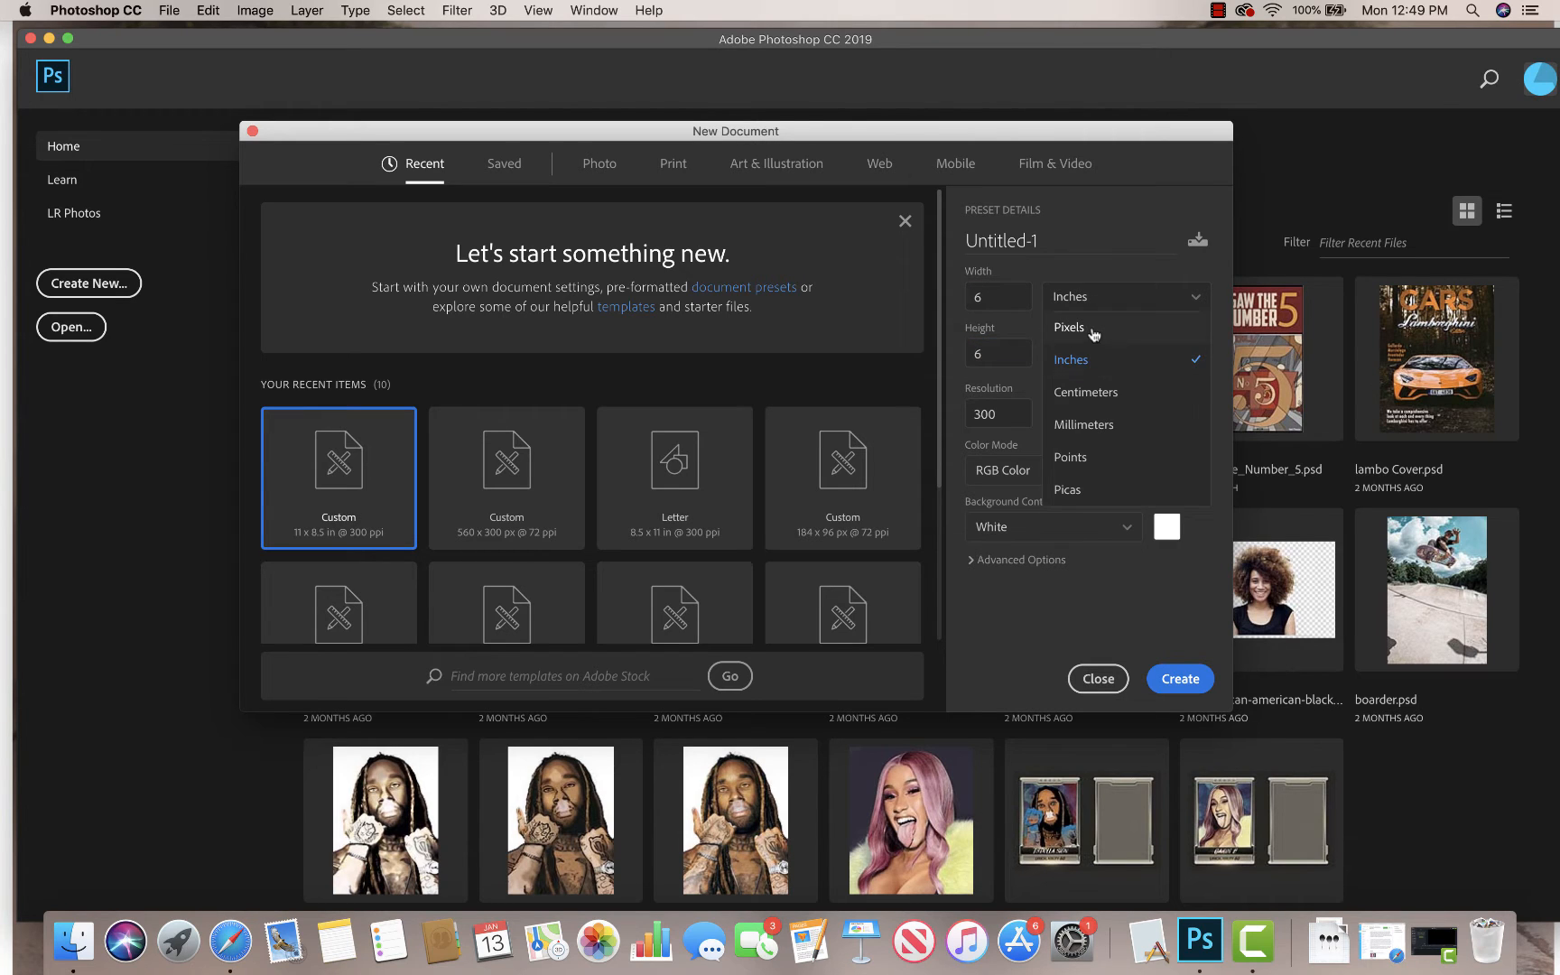
click(1089, 361)
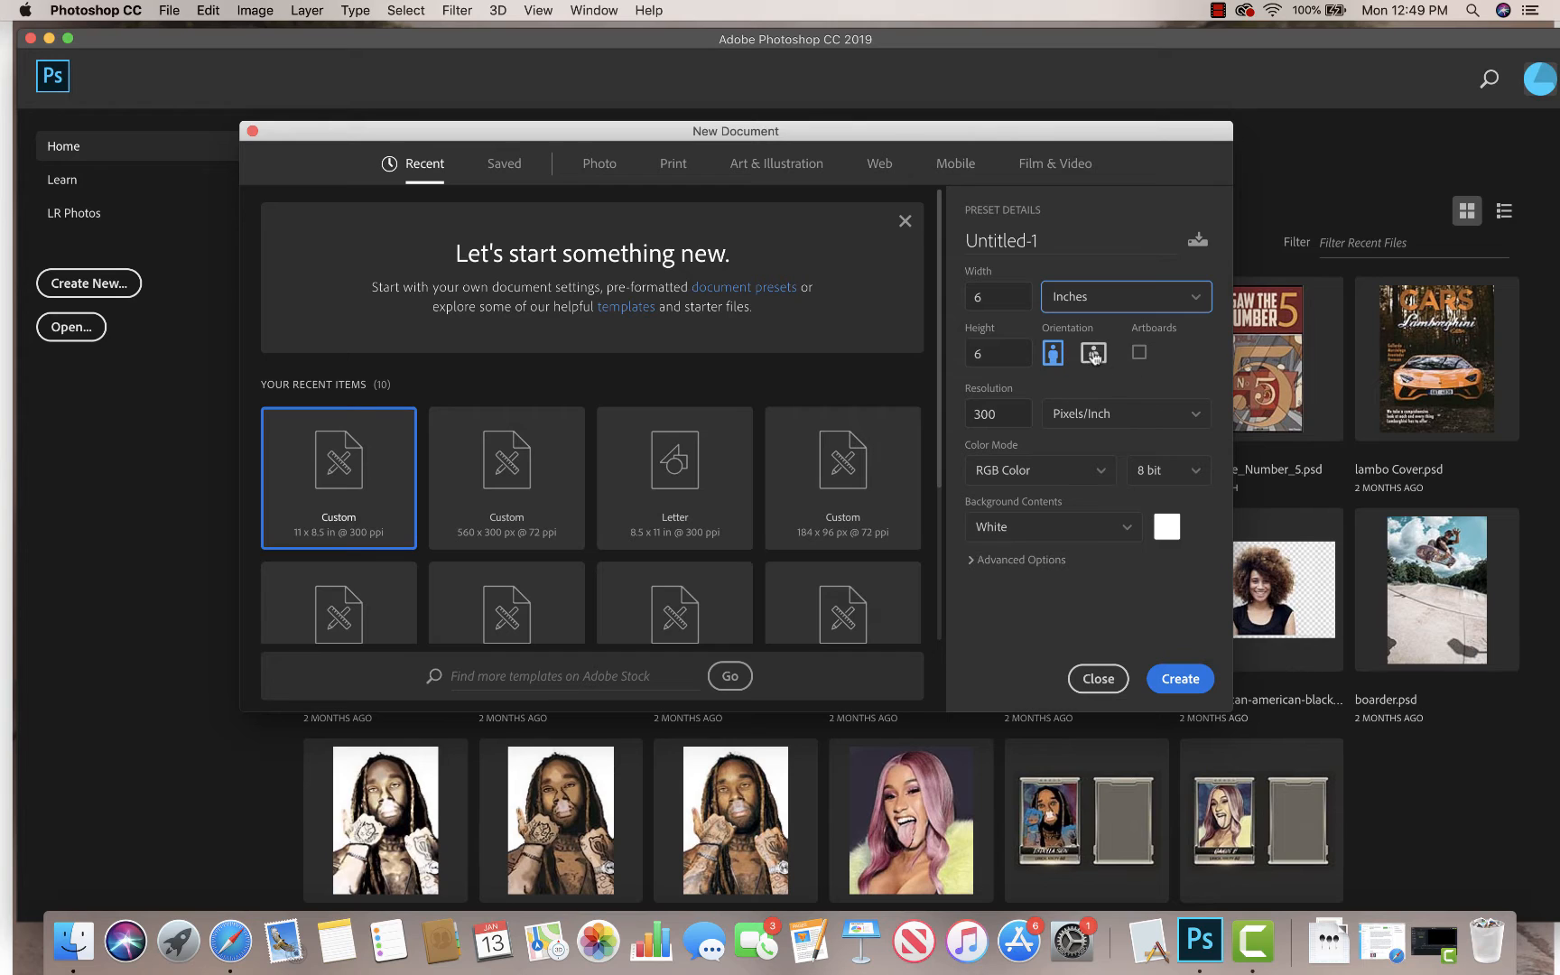
click(1138, 354)
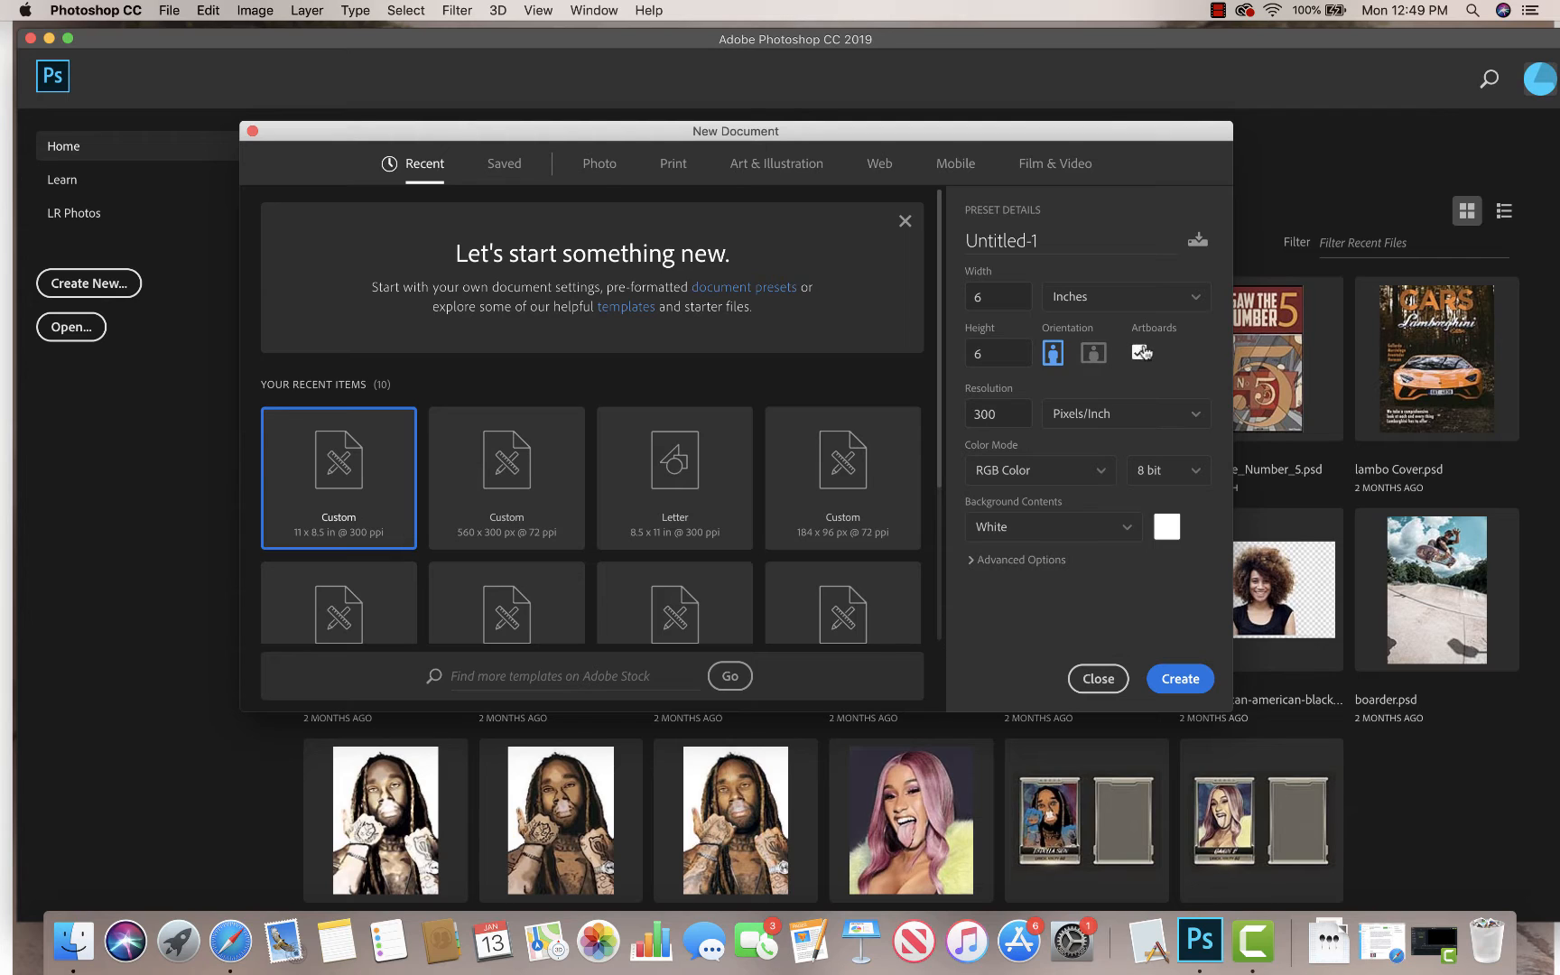
Step: Name the new document Symmetry_Asymmetry_nt and create it
click(1038, 240)
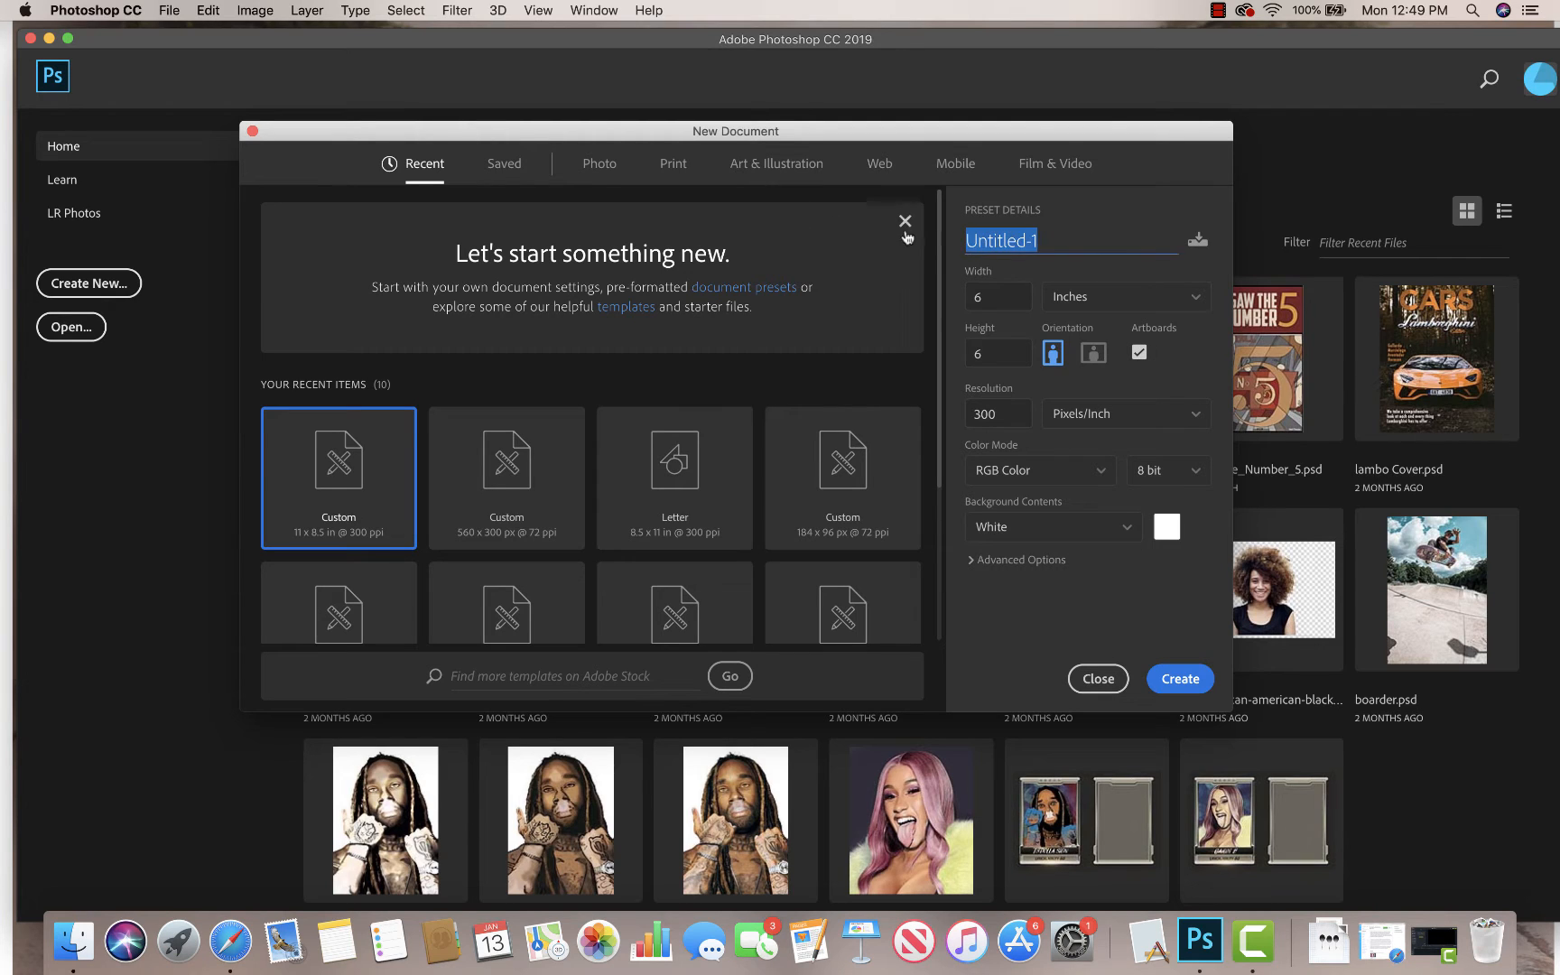
text(Symmet)
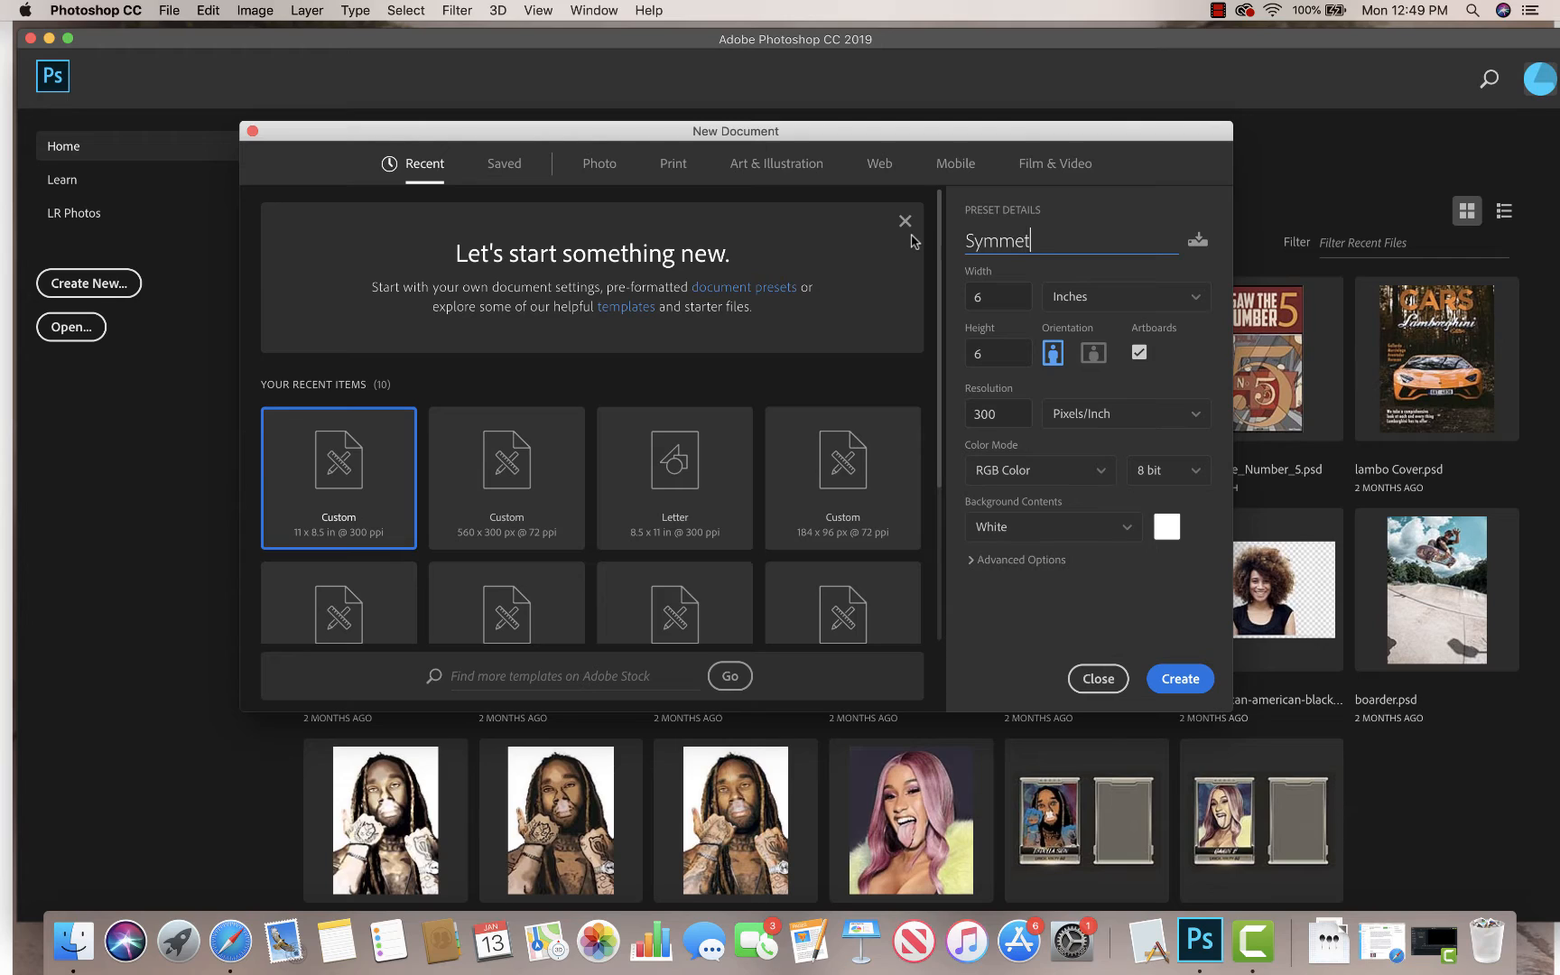
text(ryAsyym)
key(BackSpace)
key(BackSpace)
key(BackSpace)
text(_Asymmetry_nt)
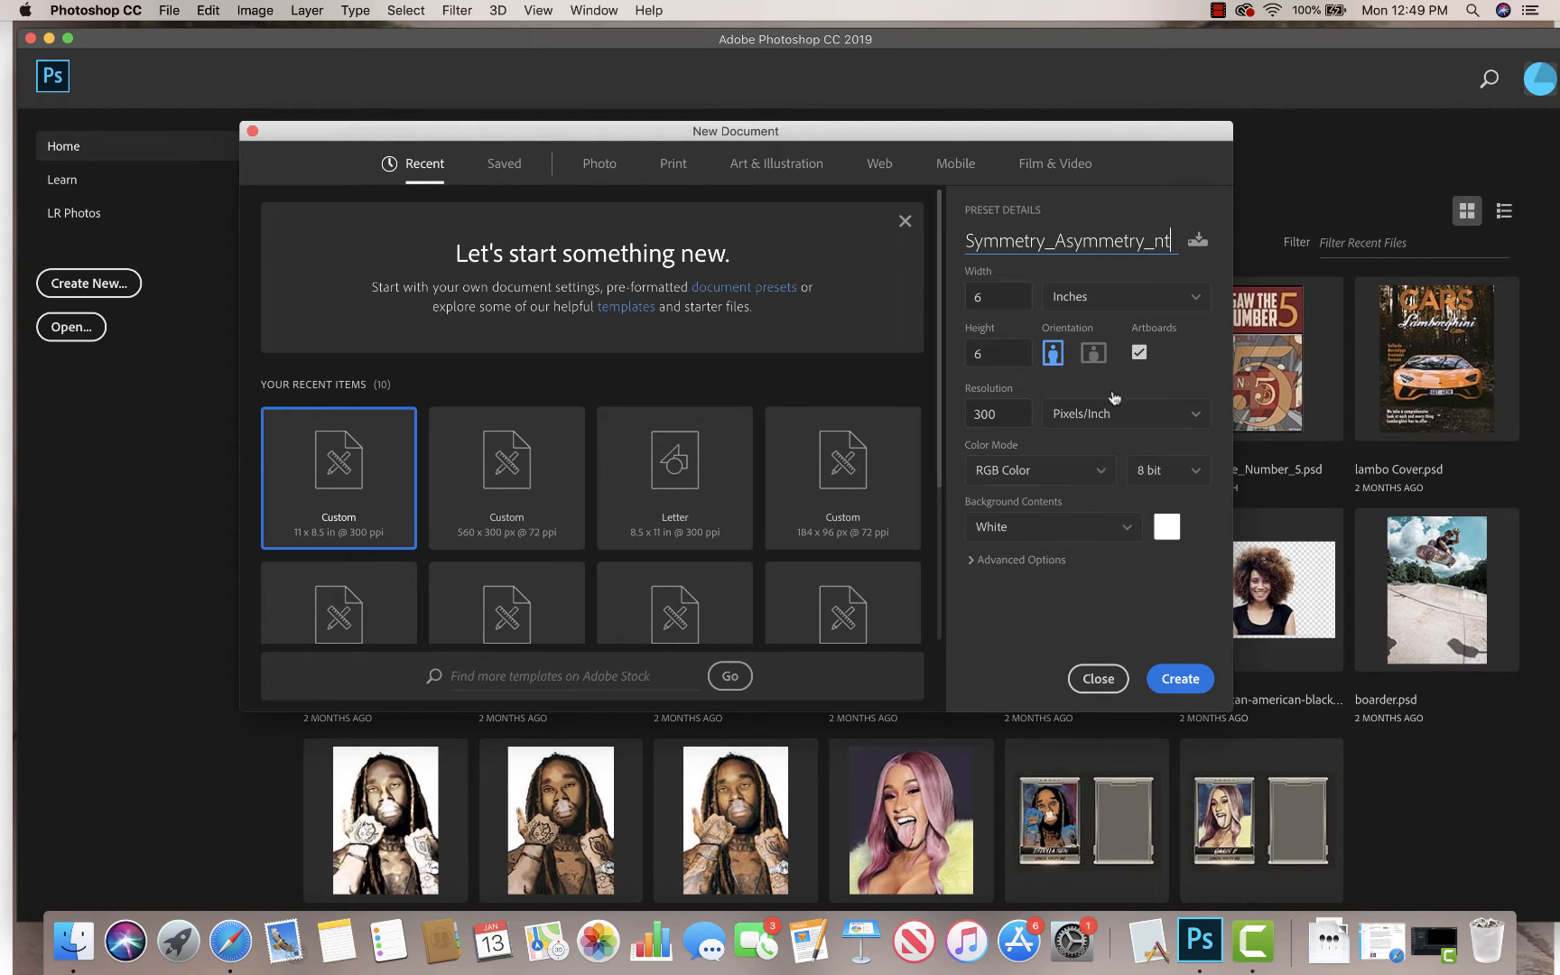
click(1183, 679)
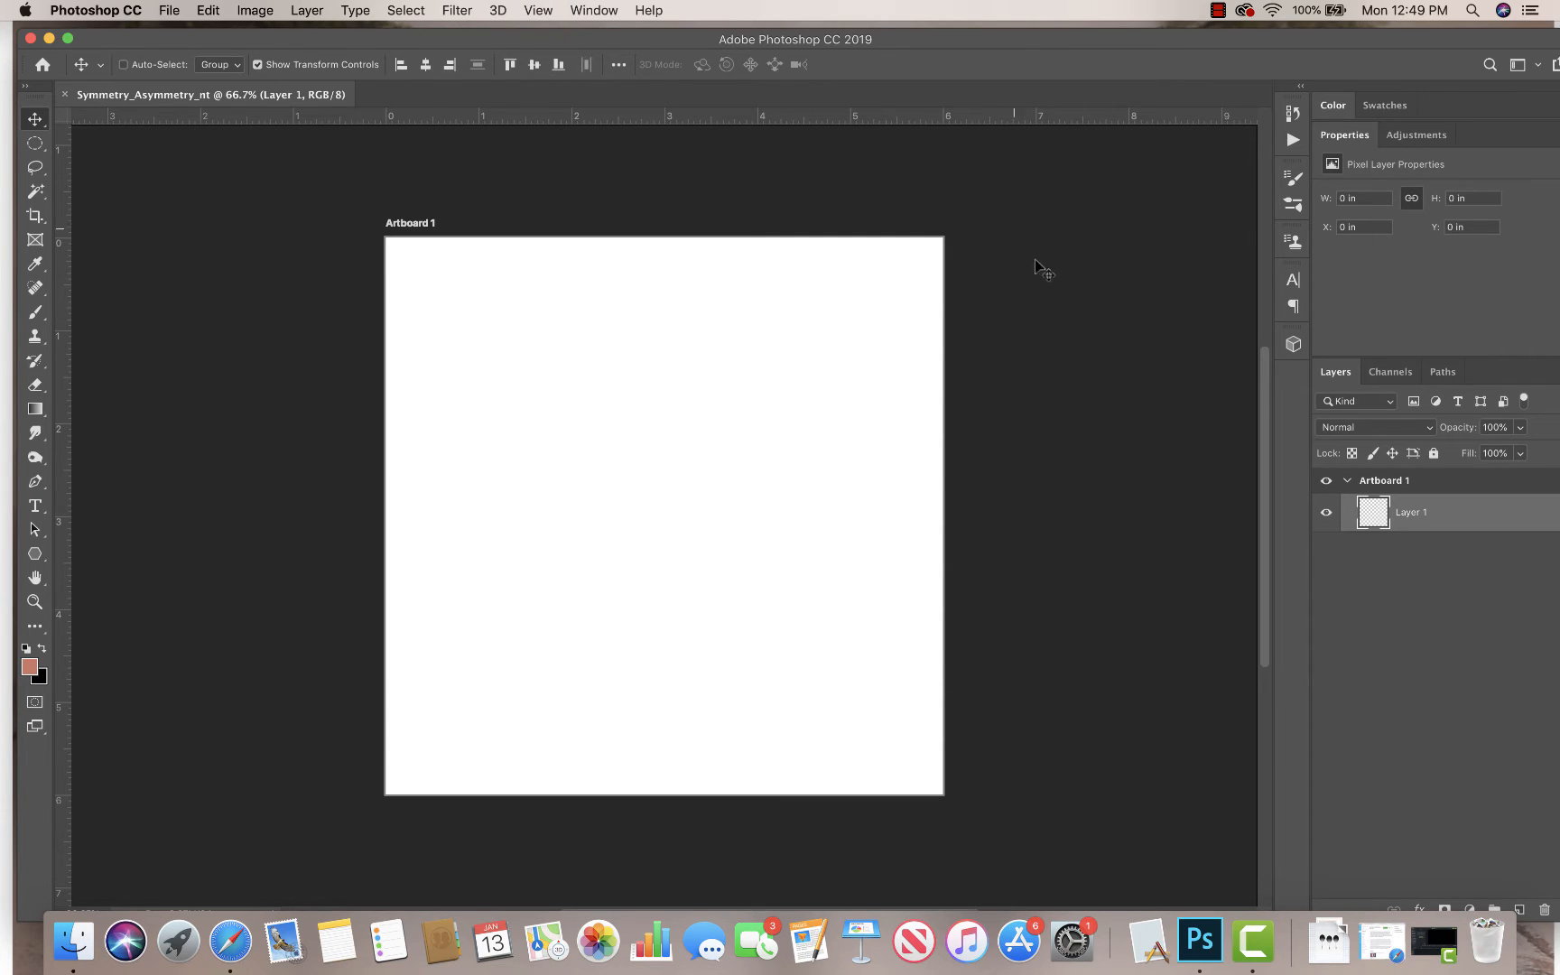
Step: Duplicate Artboard 1 five times, together with its layer
mouse_move(1263, 366)
mouse_down()
mouse_move(1243, 232)
mouse_move(1258, 406)
mouse_move(1248, 345)
mouse_up()
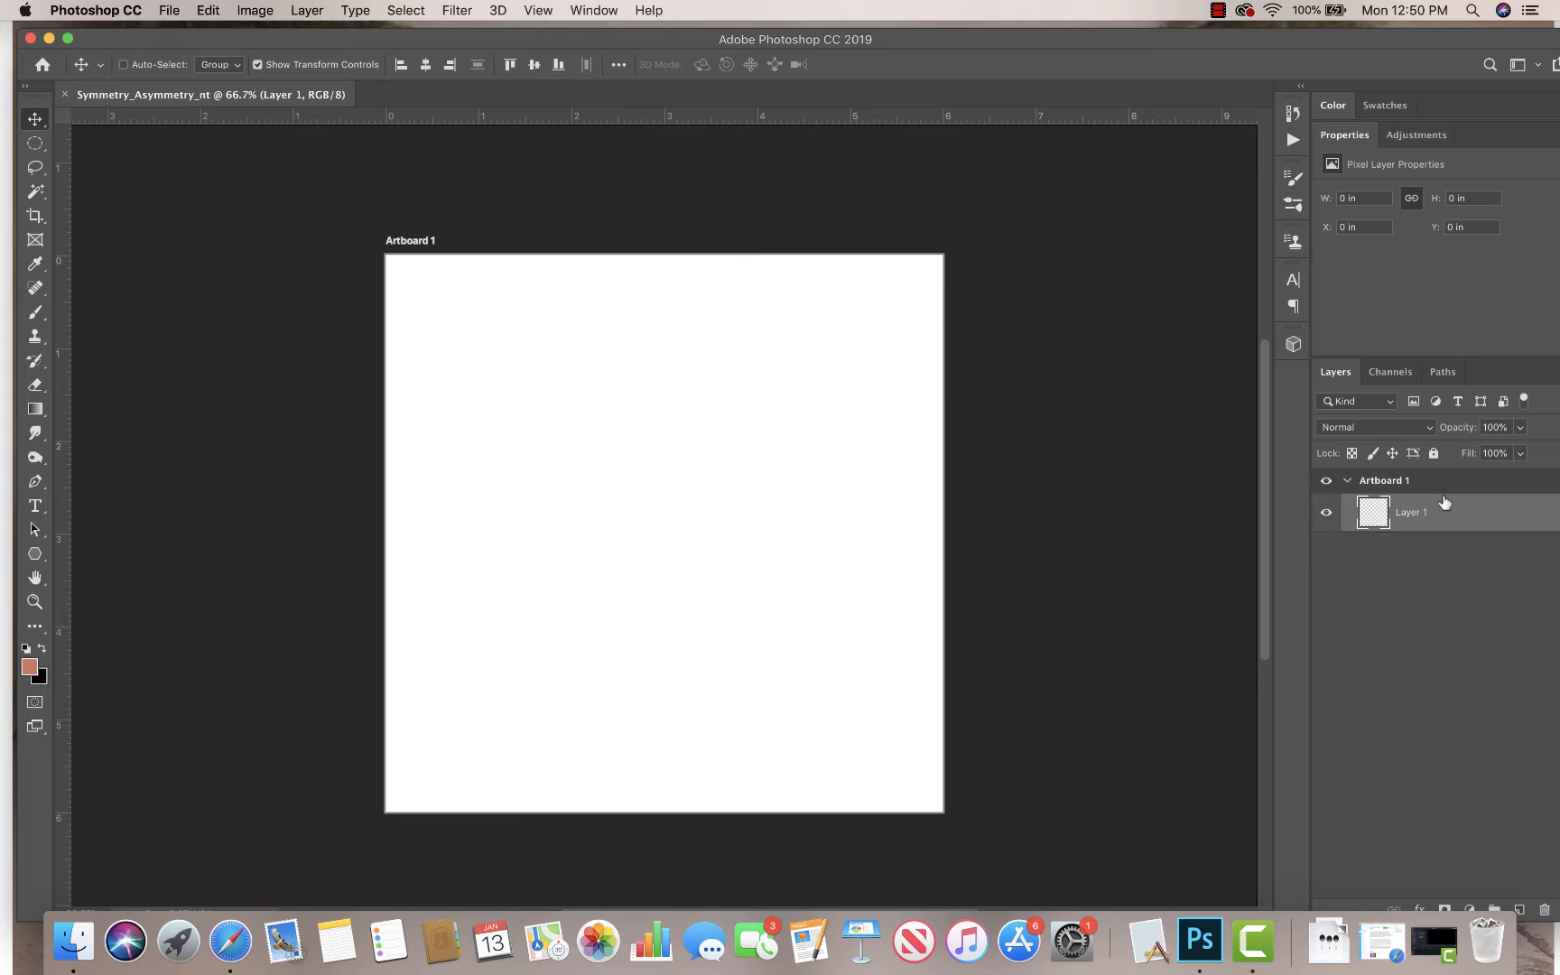
click(1418, 484)
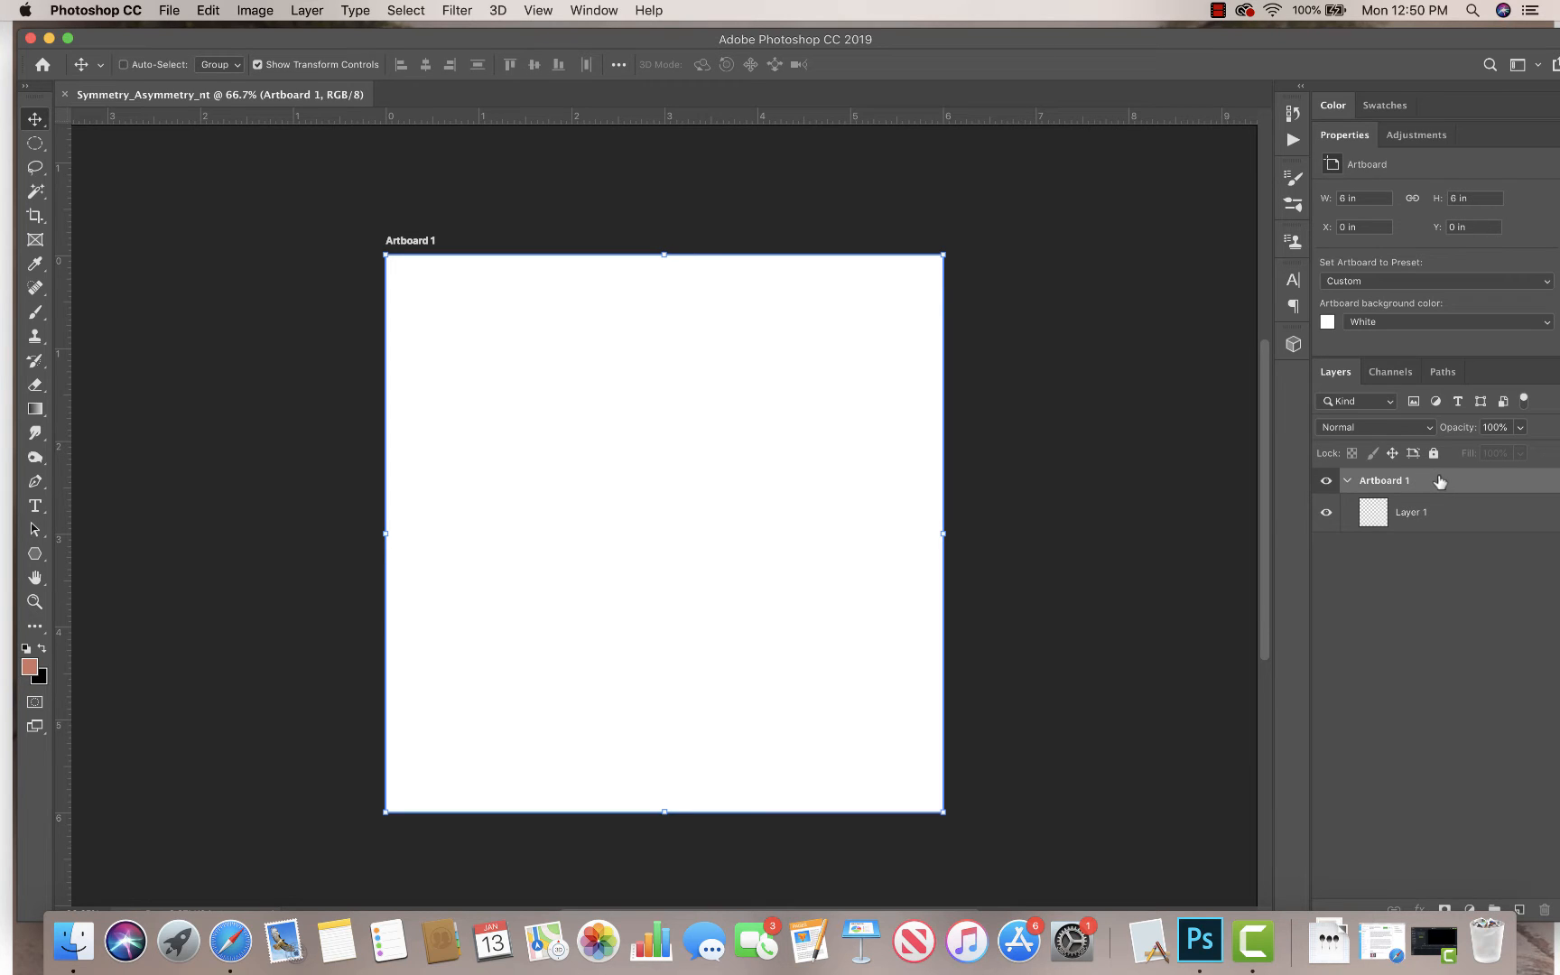
drag(1438, 484, 1468, 777)
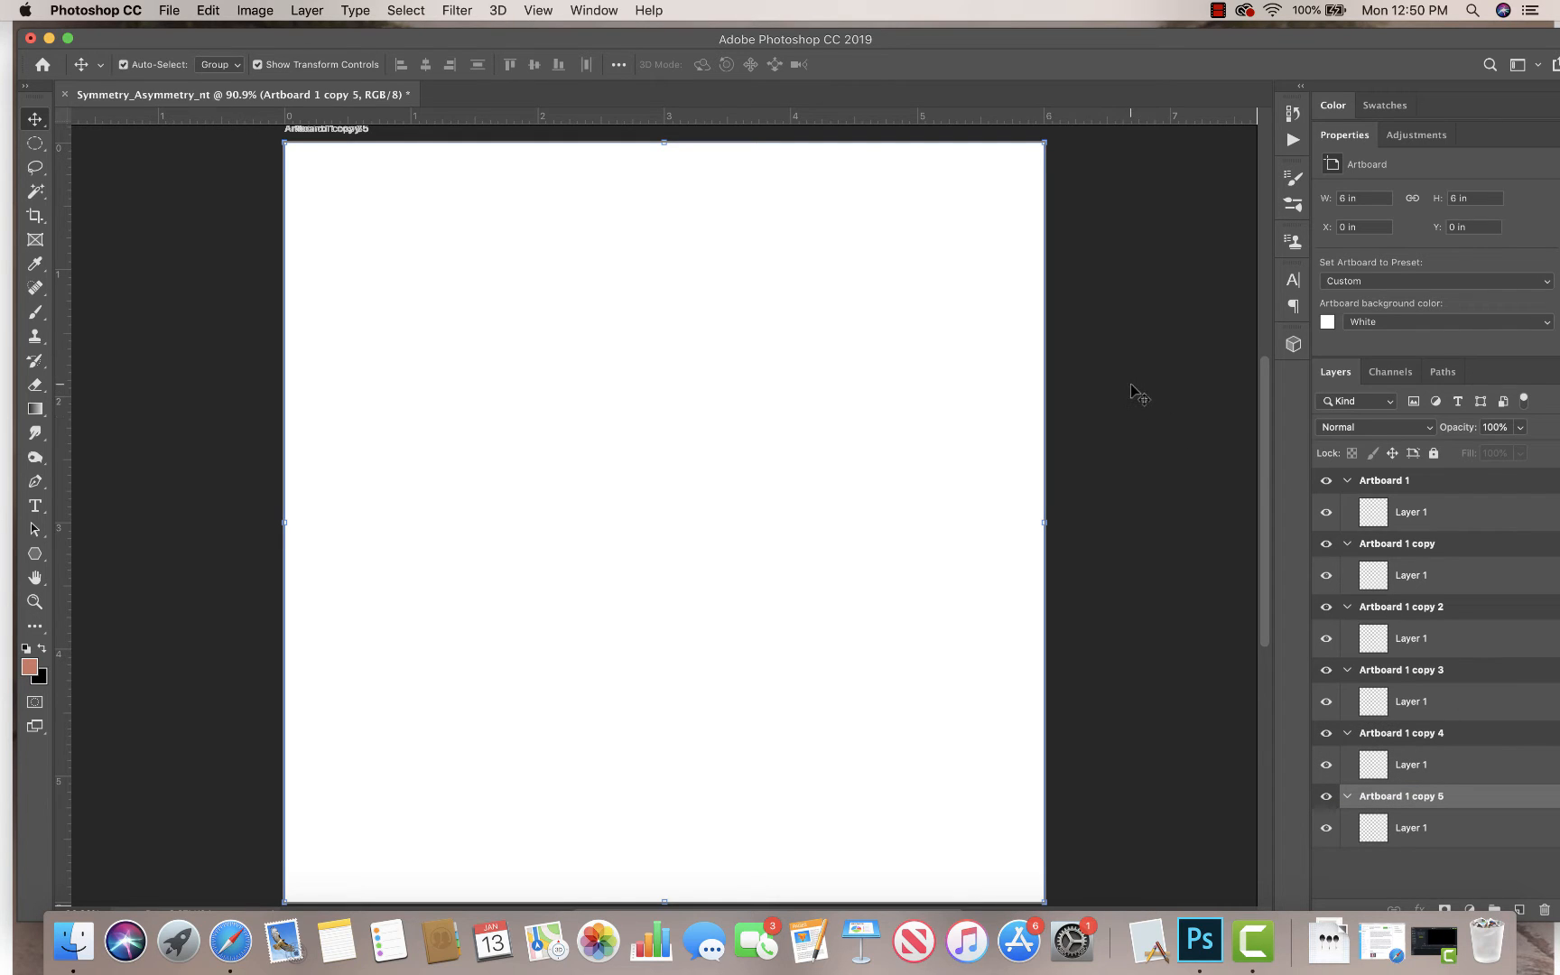
key(super+minus)
key(super+minus)
key(super+minus)
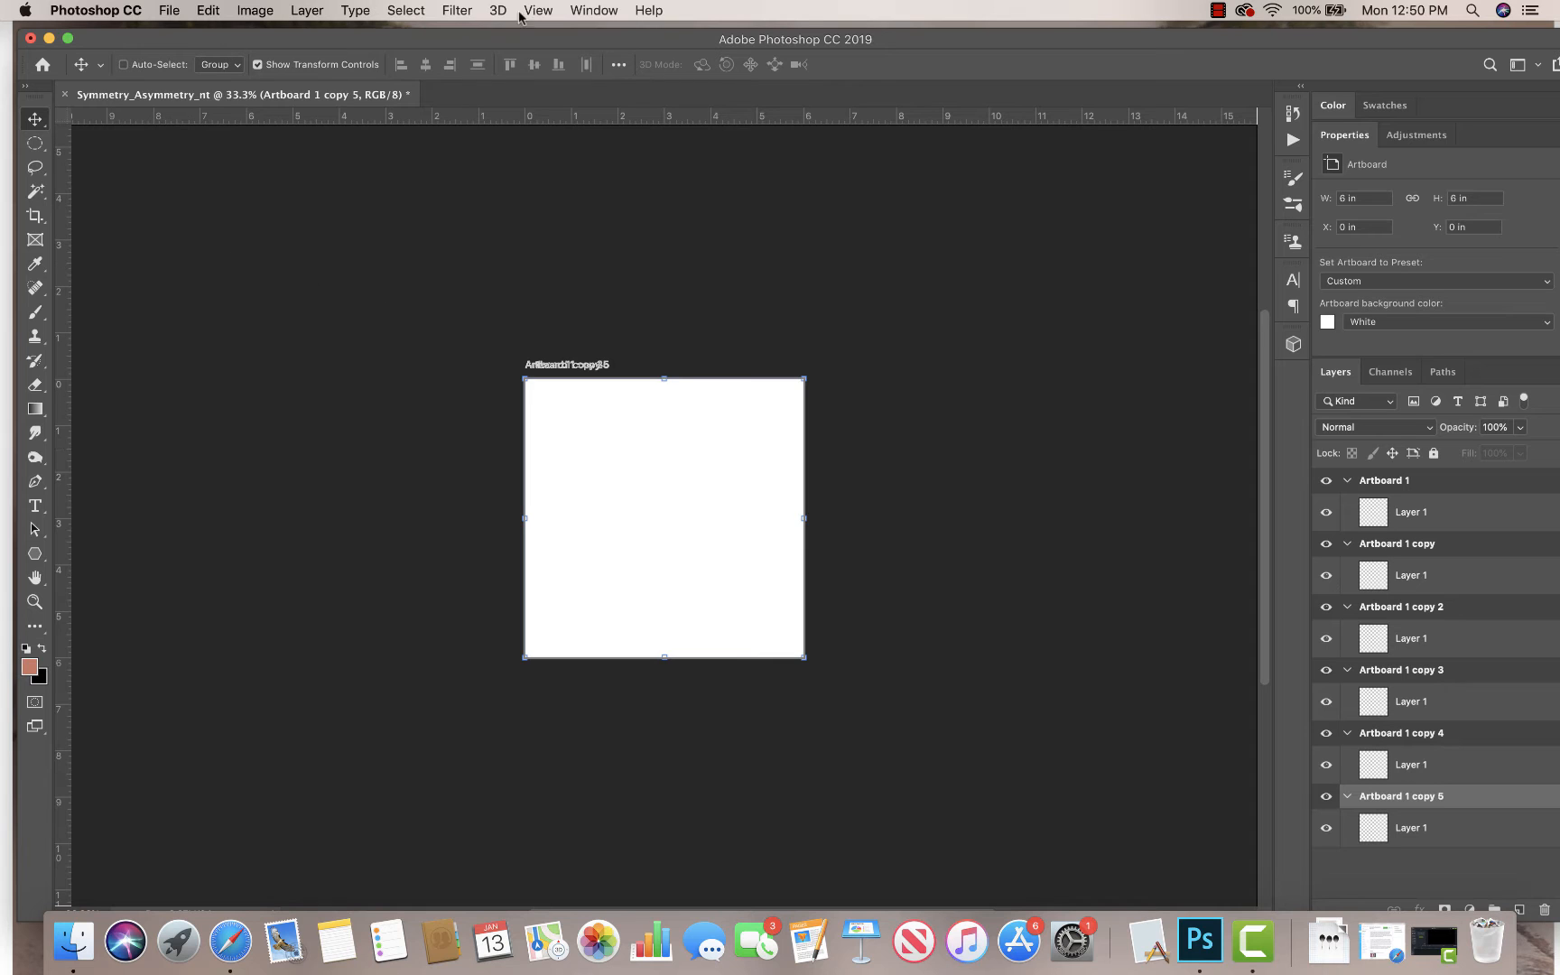
click(593, 10)
mouse_move(628, 33)
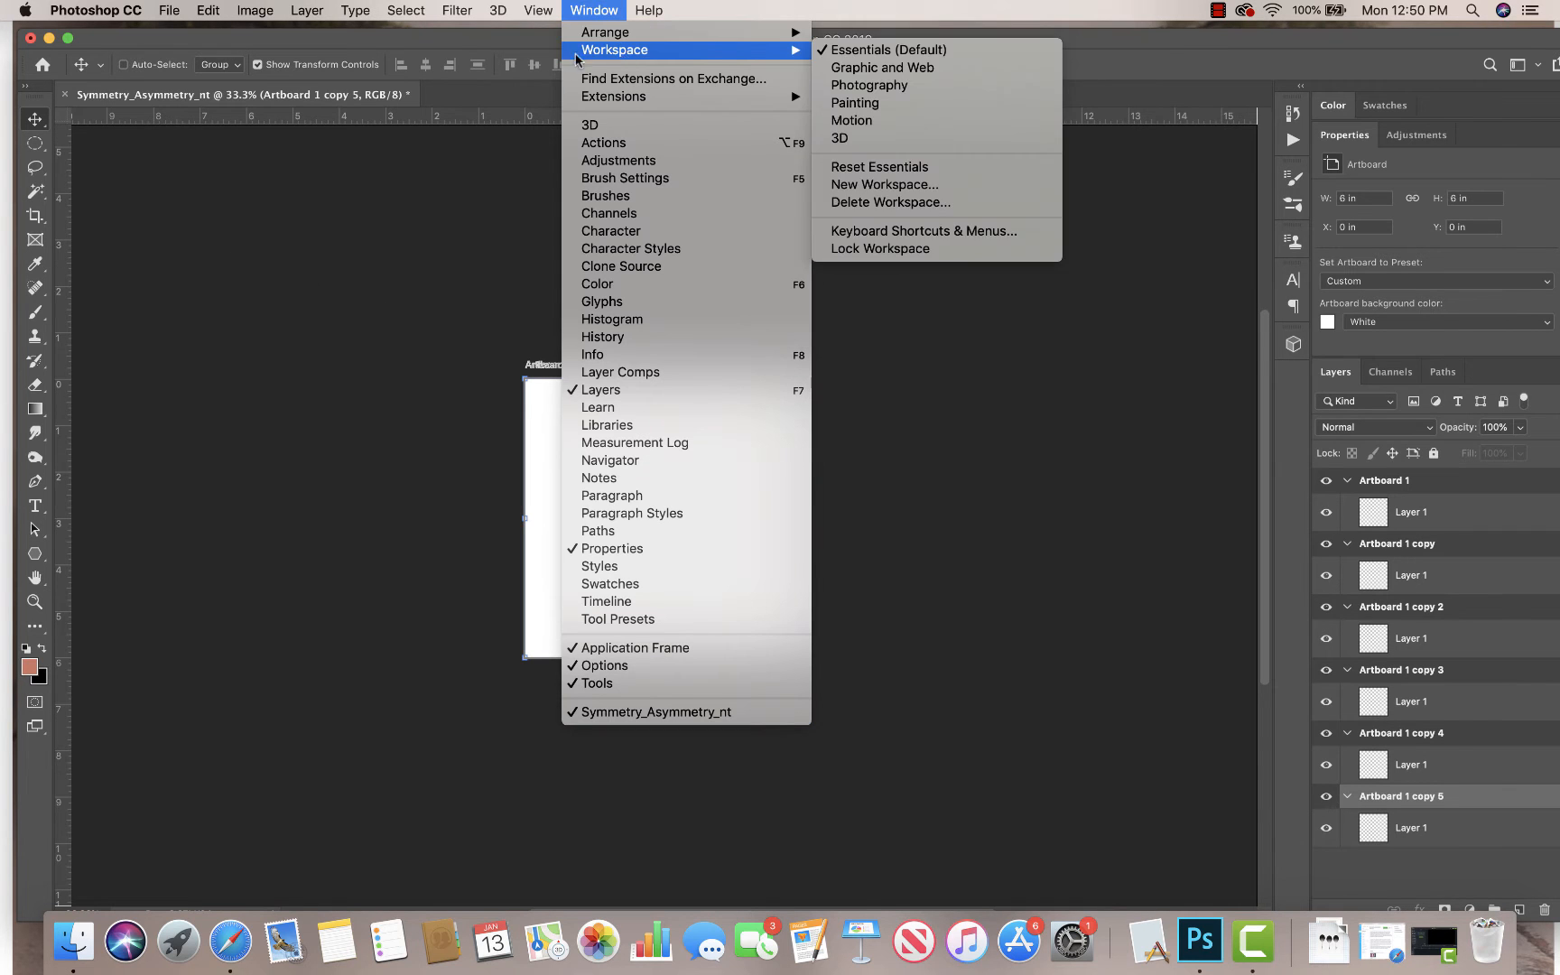
click(42, 126)
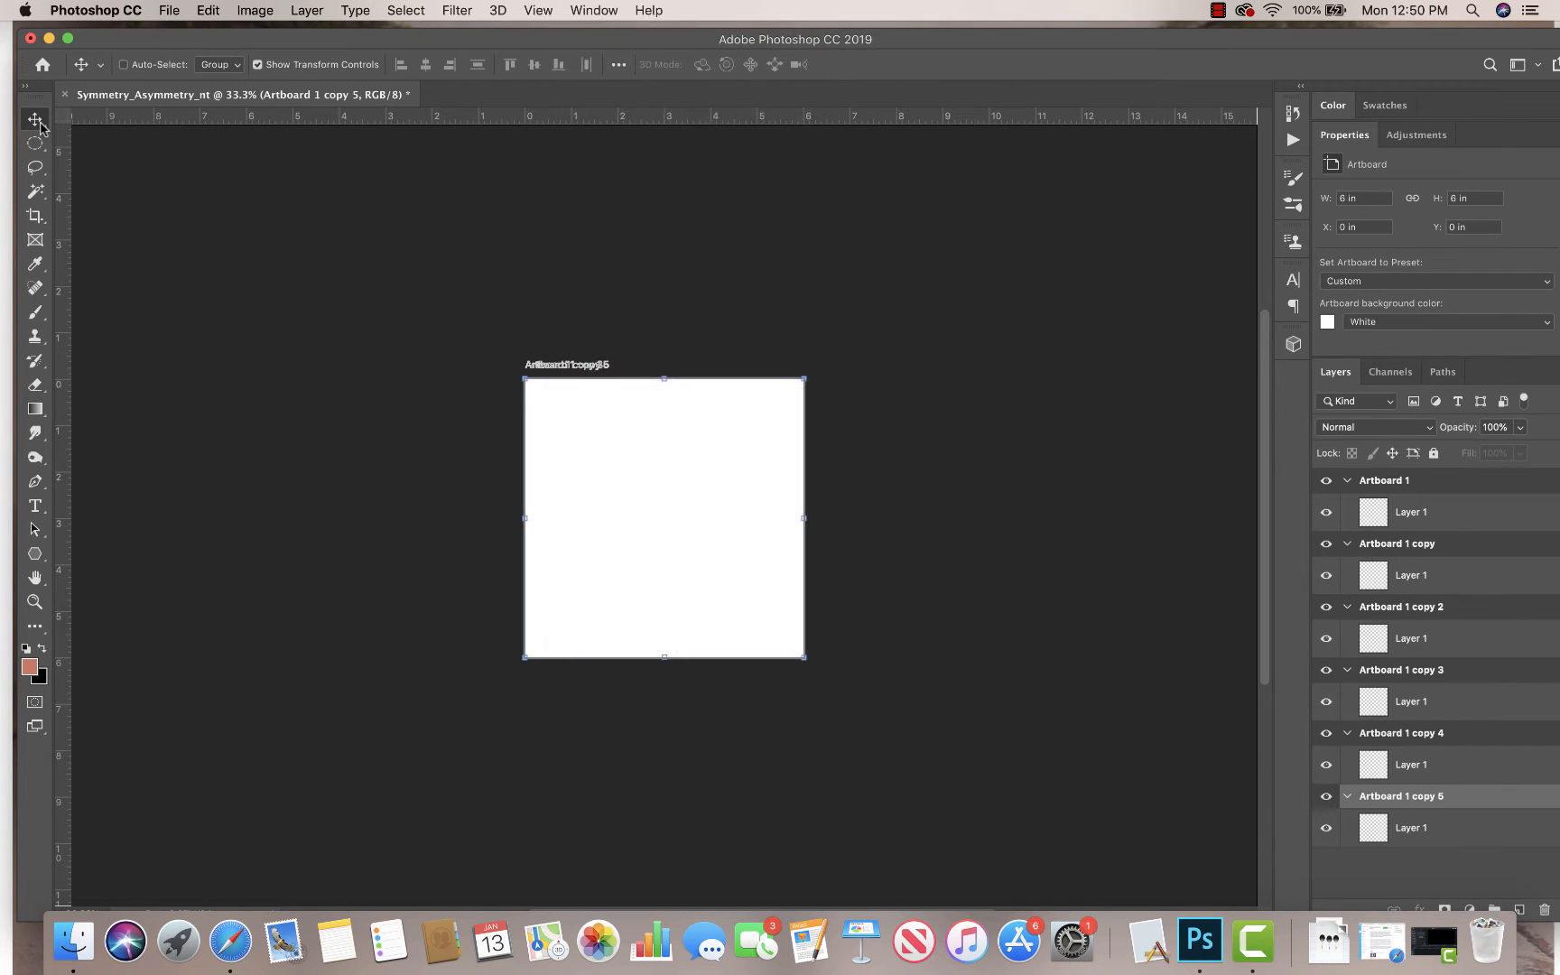
Step: With the Artboard tool, line up Artboard 1 and its first two copies in a right-hand column at about X 6.7 in, rows about 6.6 in apart
click(39, 124)
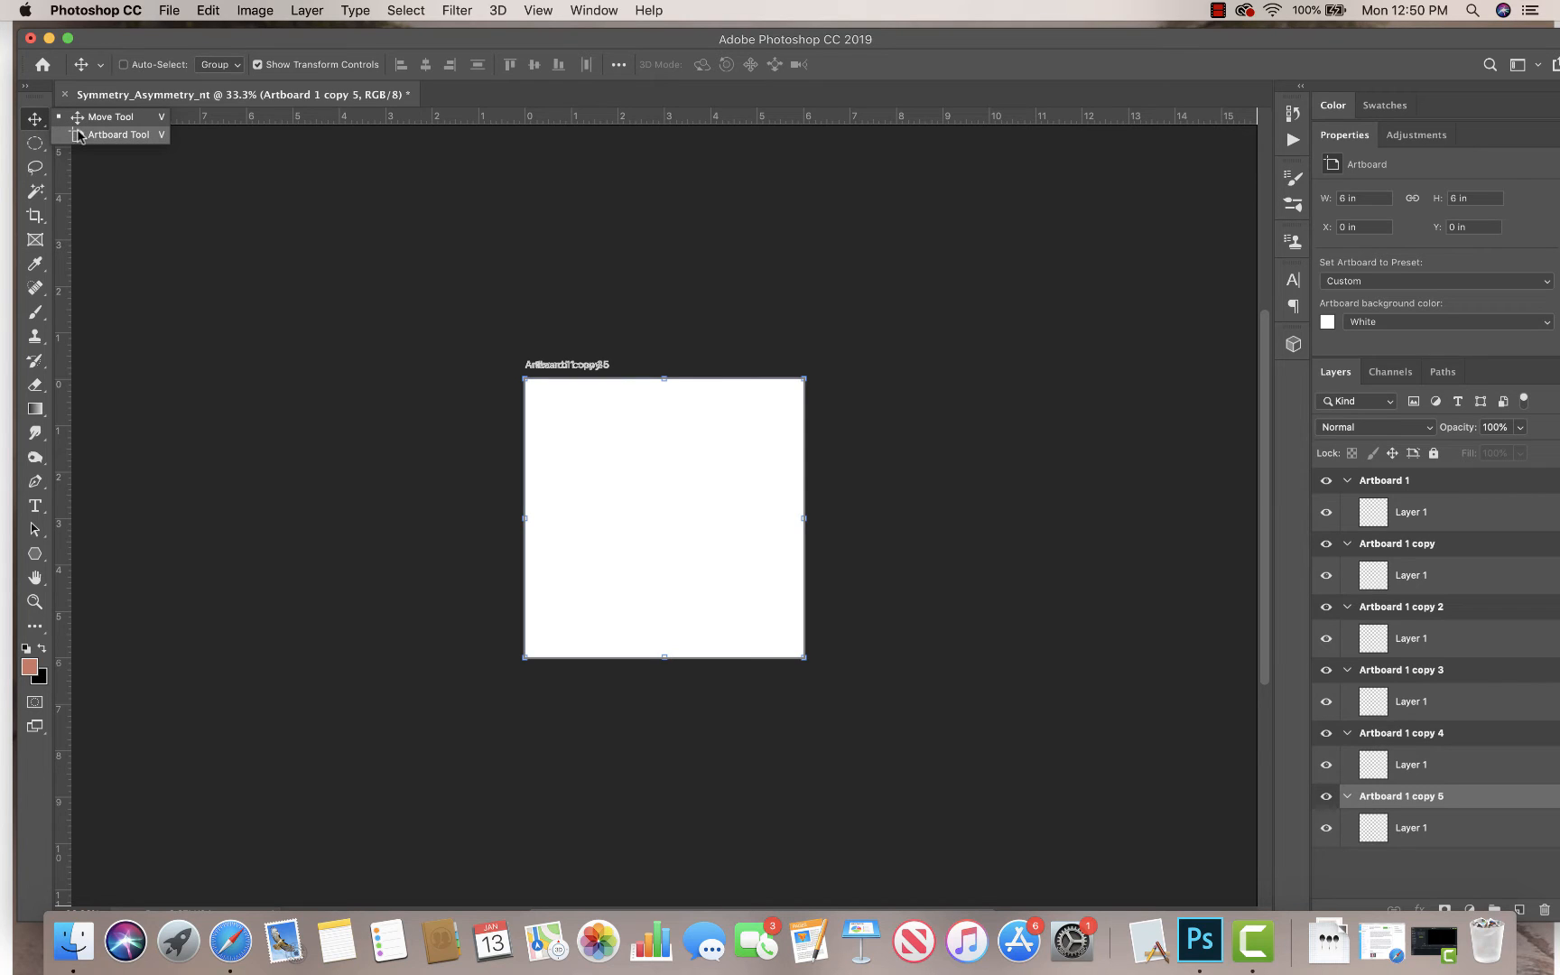
click(118, 135)
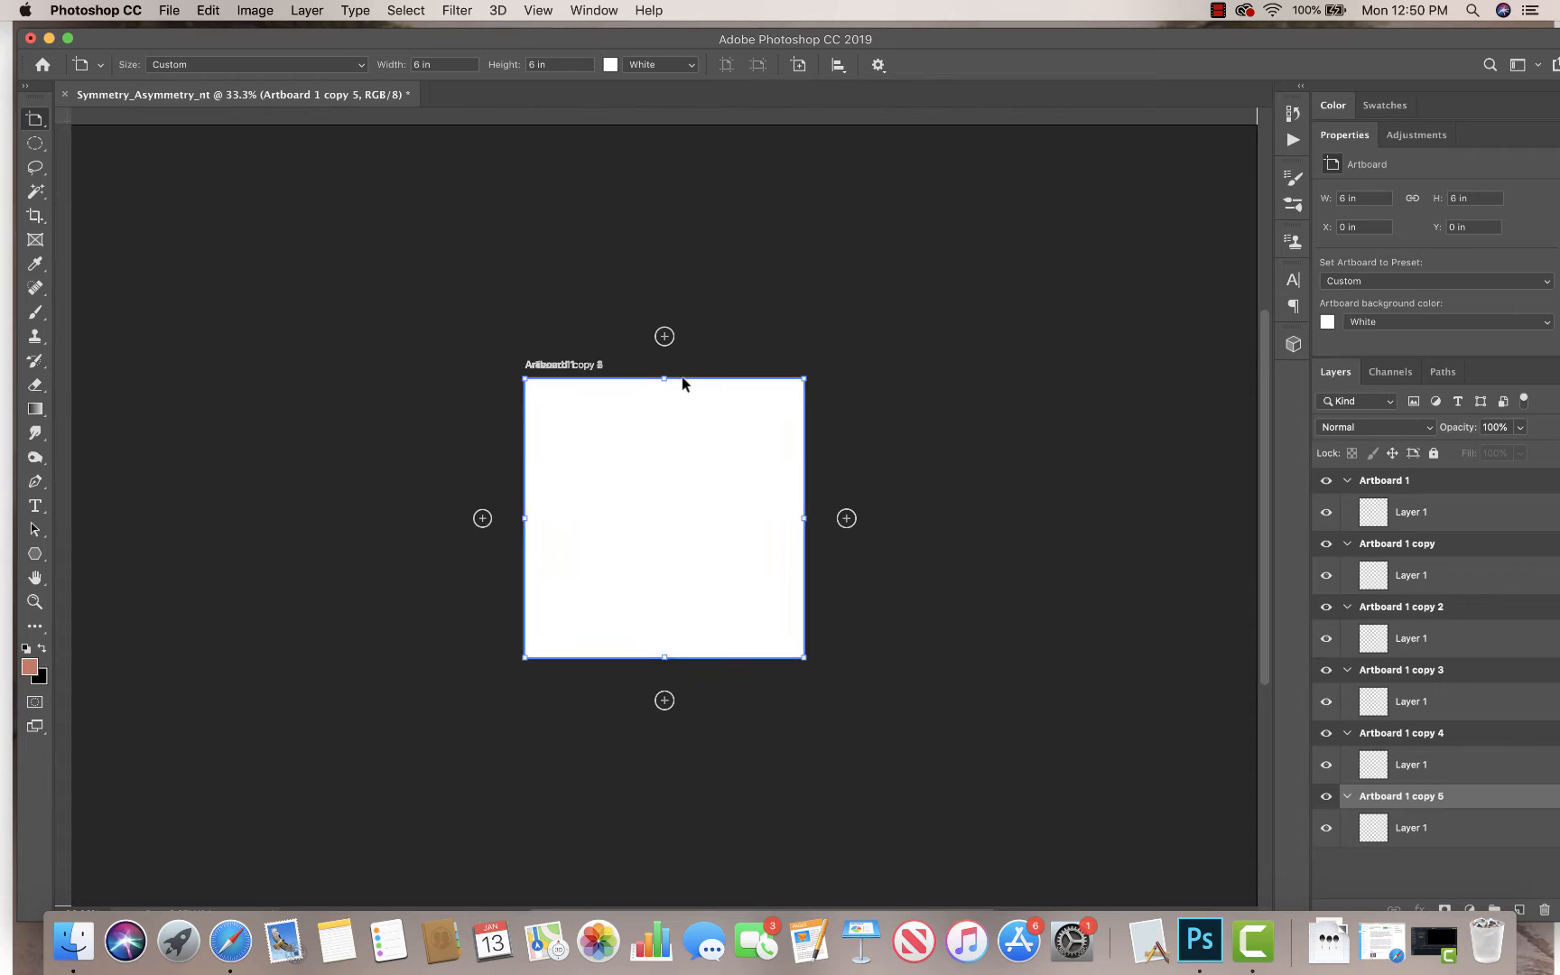
drag(682, 382, 993, 387)
click(761, 383)
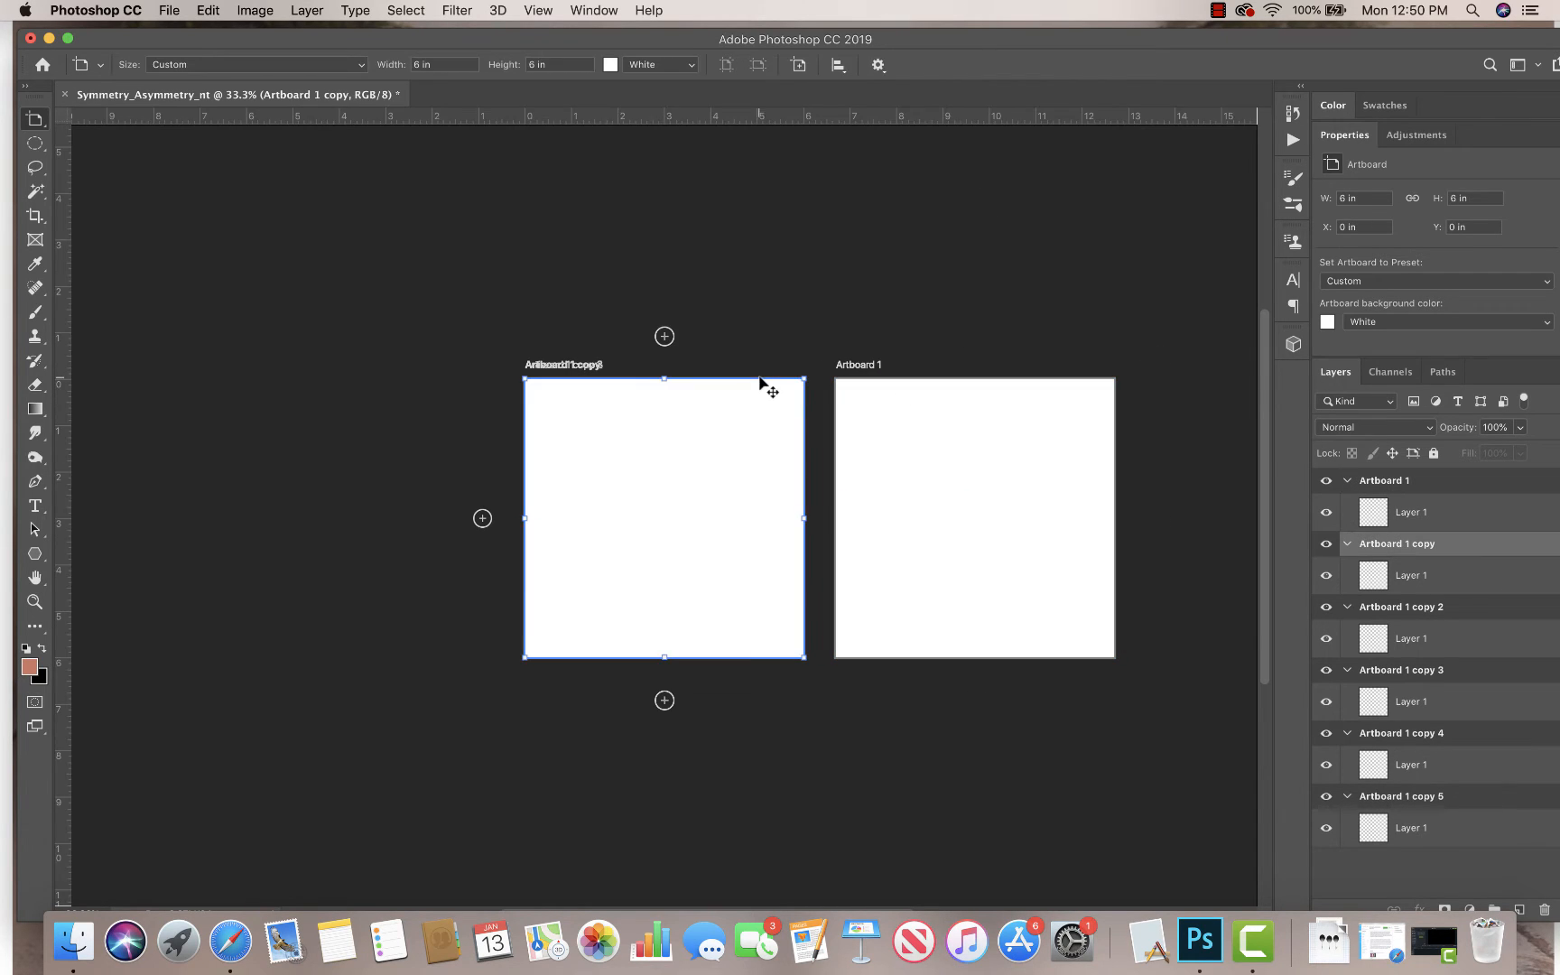
drag(761, 383, 1069, 696)
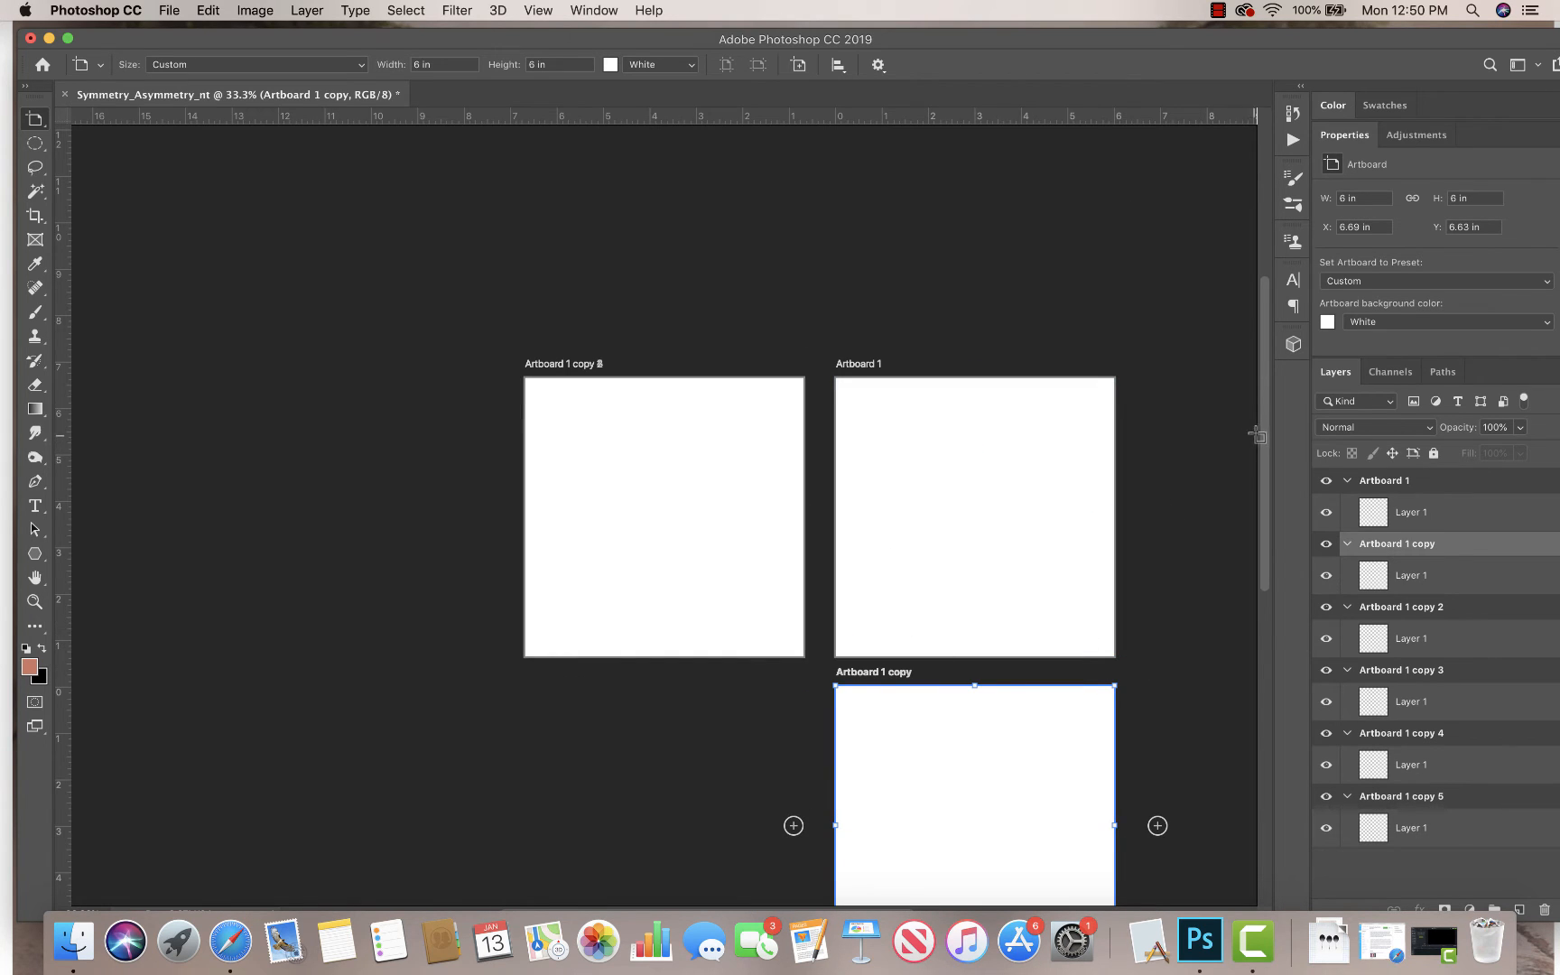
scroll(1264, 440, up, 1)
scroll(1264, 440, down, 5)
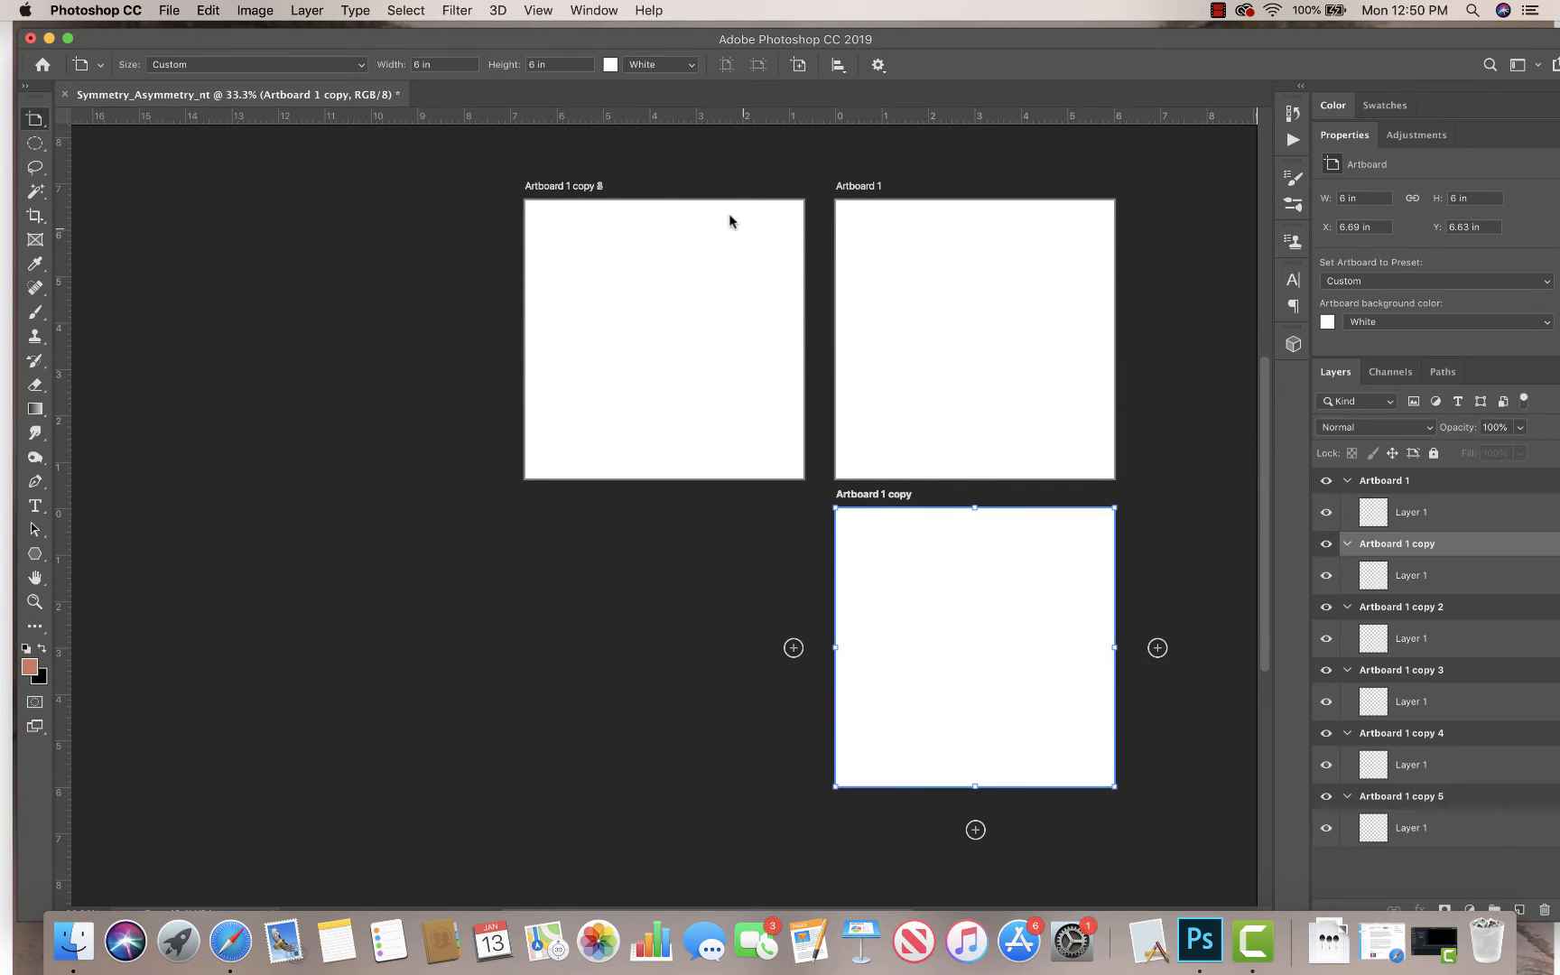
drag(729, 220, 1038, 818)
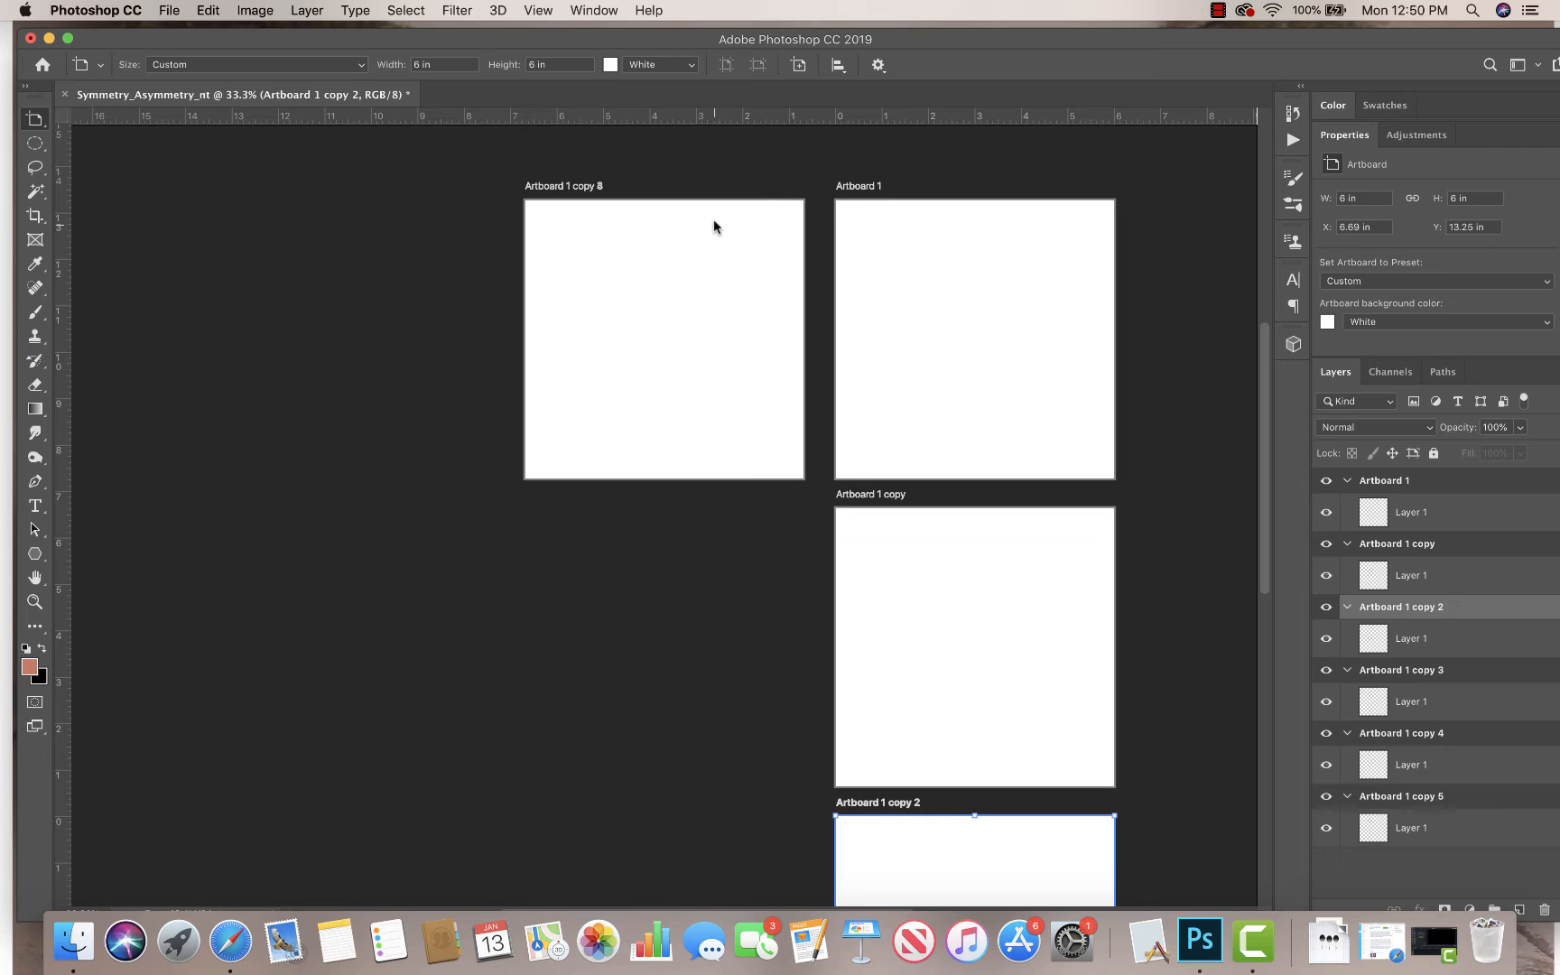
Step: Place Artboard 1 copy 3 and copy 4 in a column below copy 5 at X 0 in, with rows about 6.6 in apart
drag(710, 206, 721, 529)
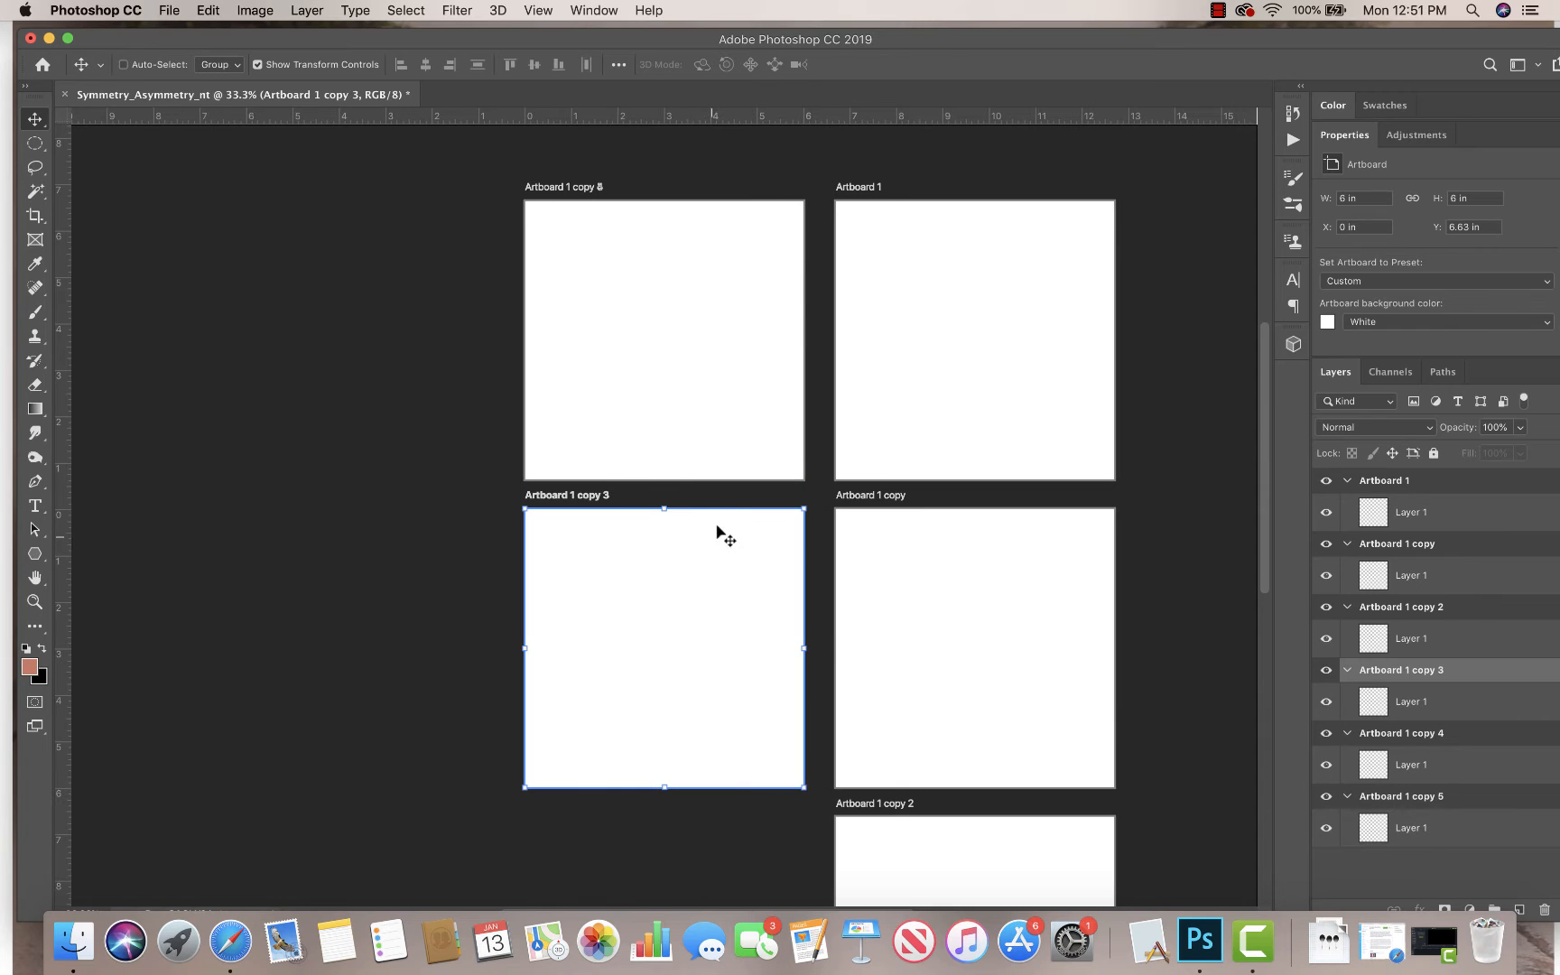
key(shift+v)
drag(713, 207, 722, 823)
scroll(1076, 707, down, 5)
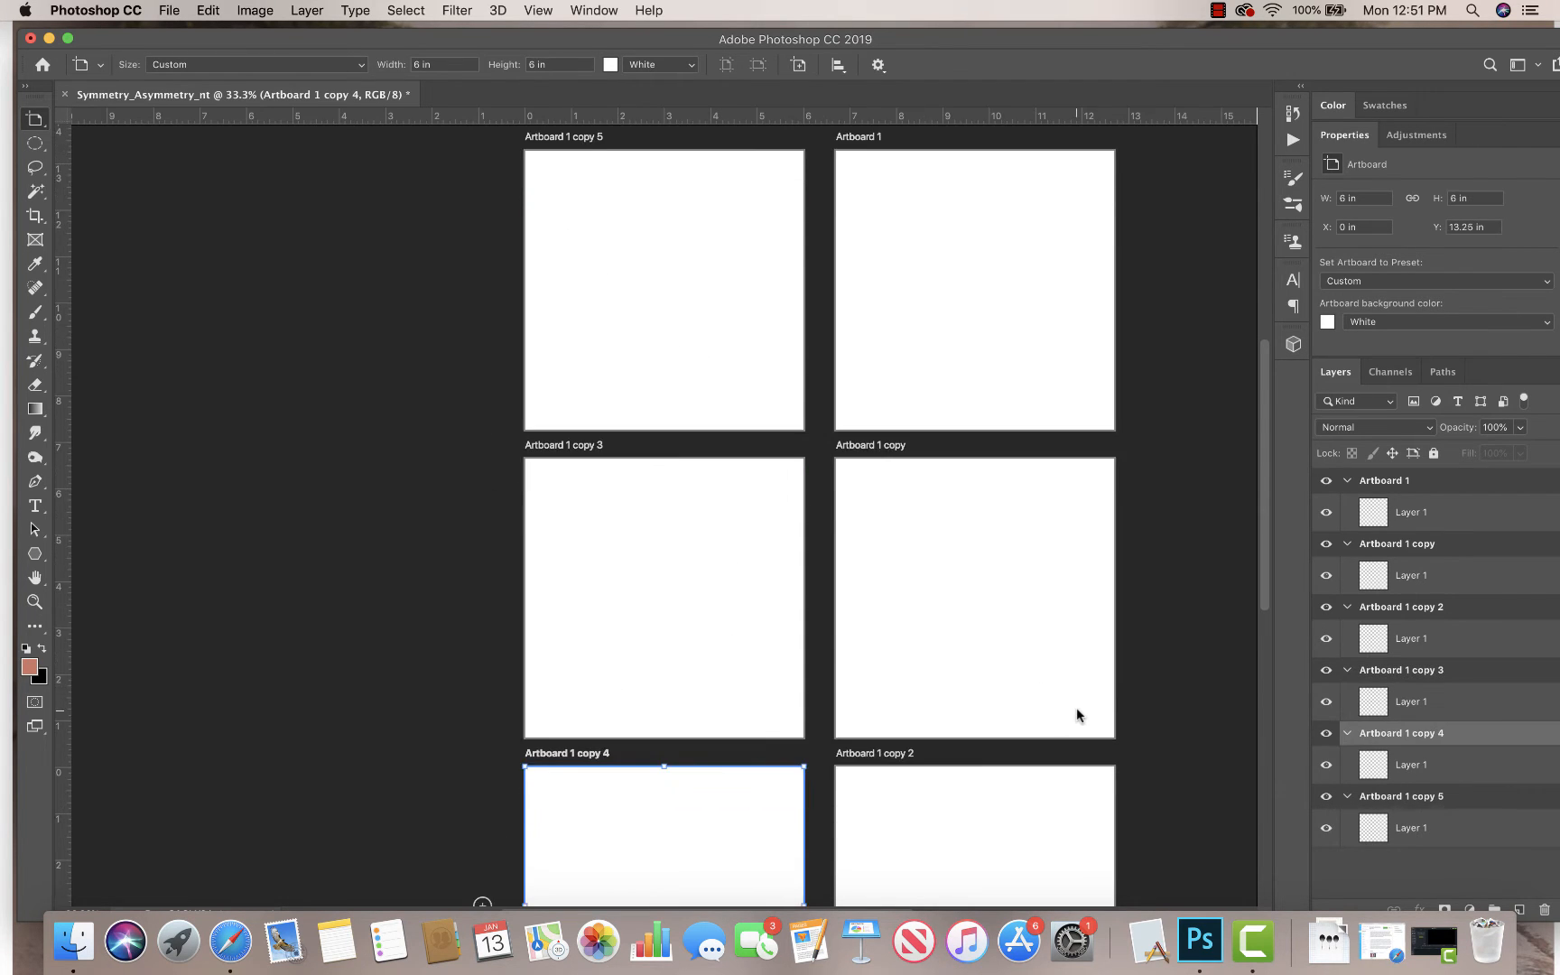
key(v)
scroll(1174, 524, down, 2)
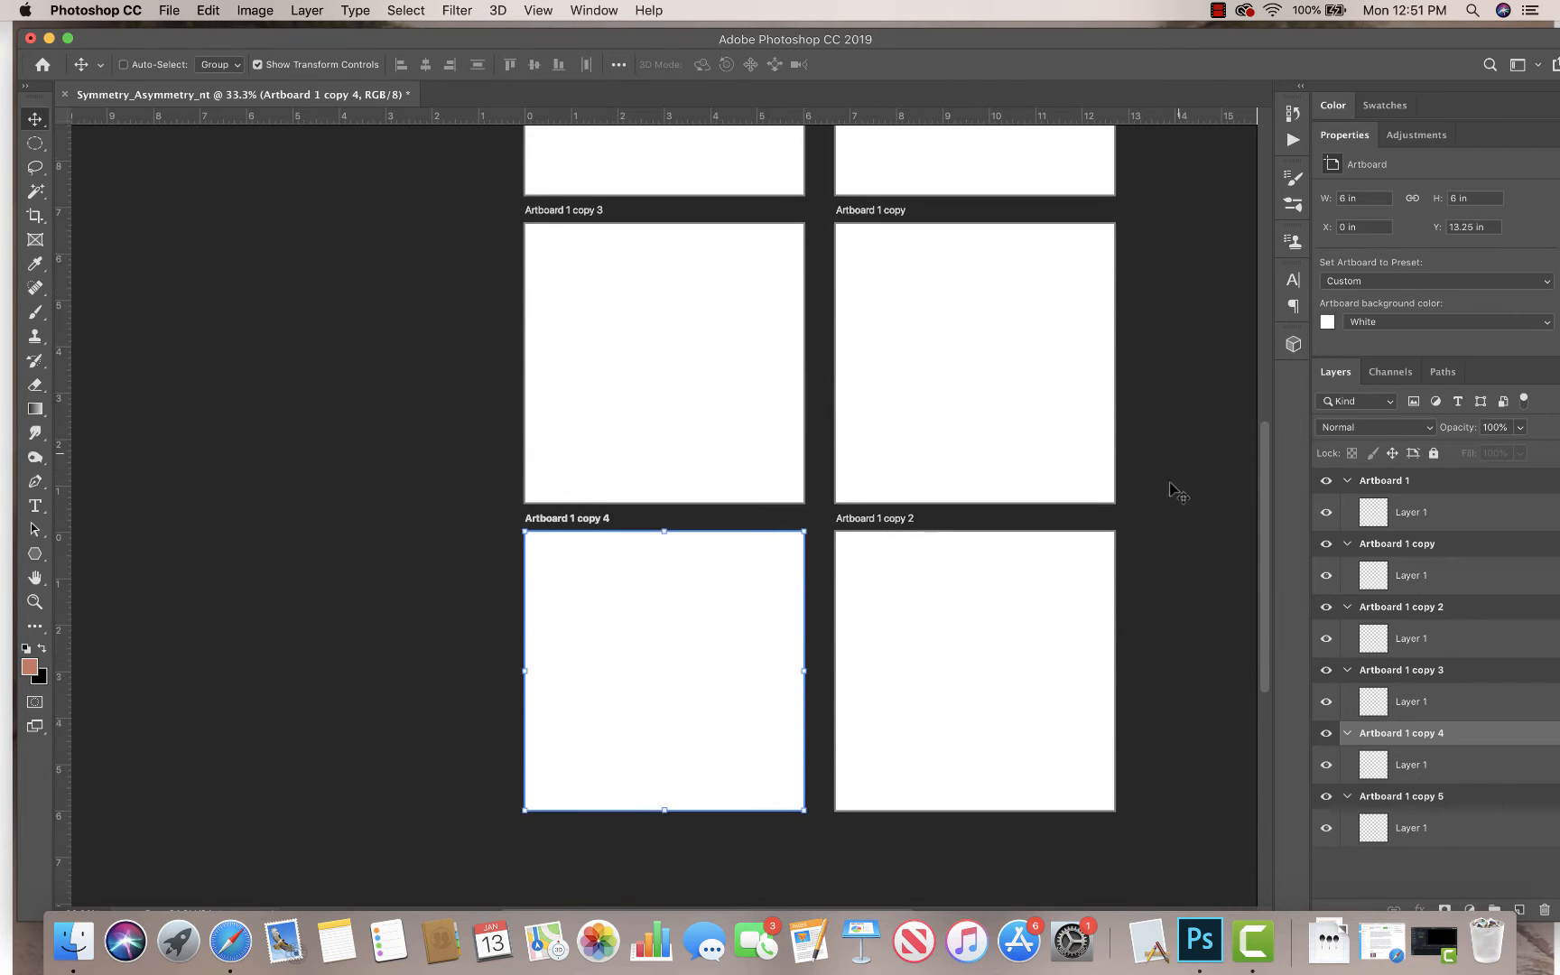
scroll(1174, 488, up, 3)
scroll(971, 334, down, 2)
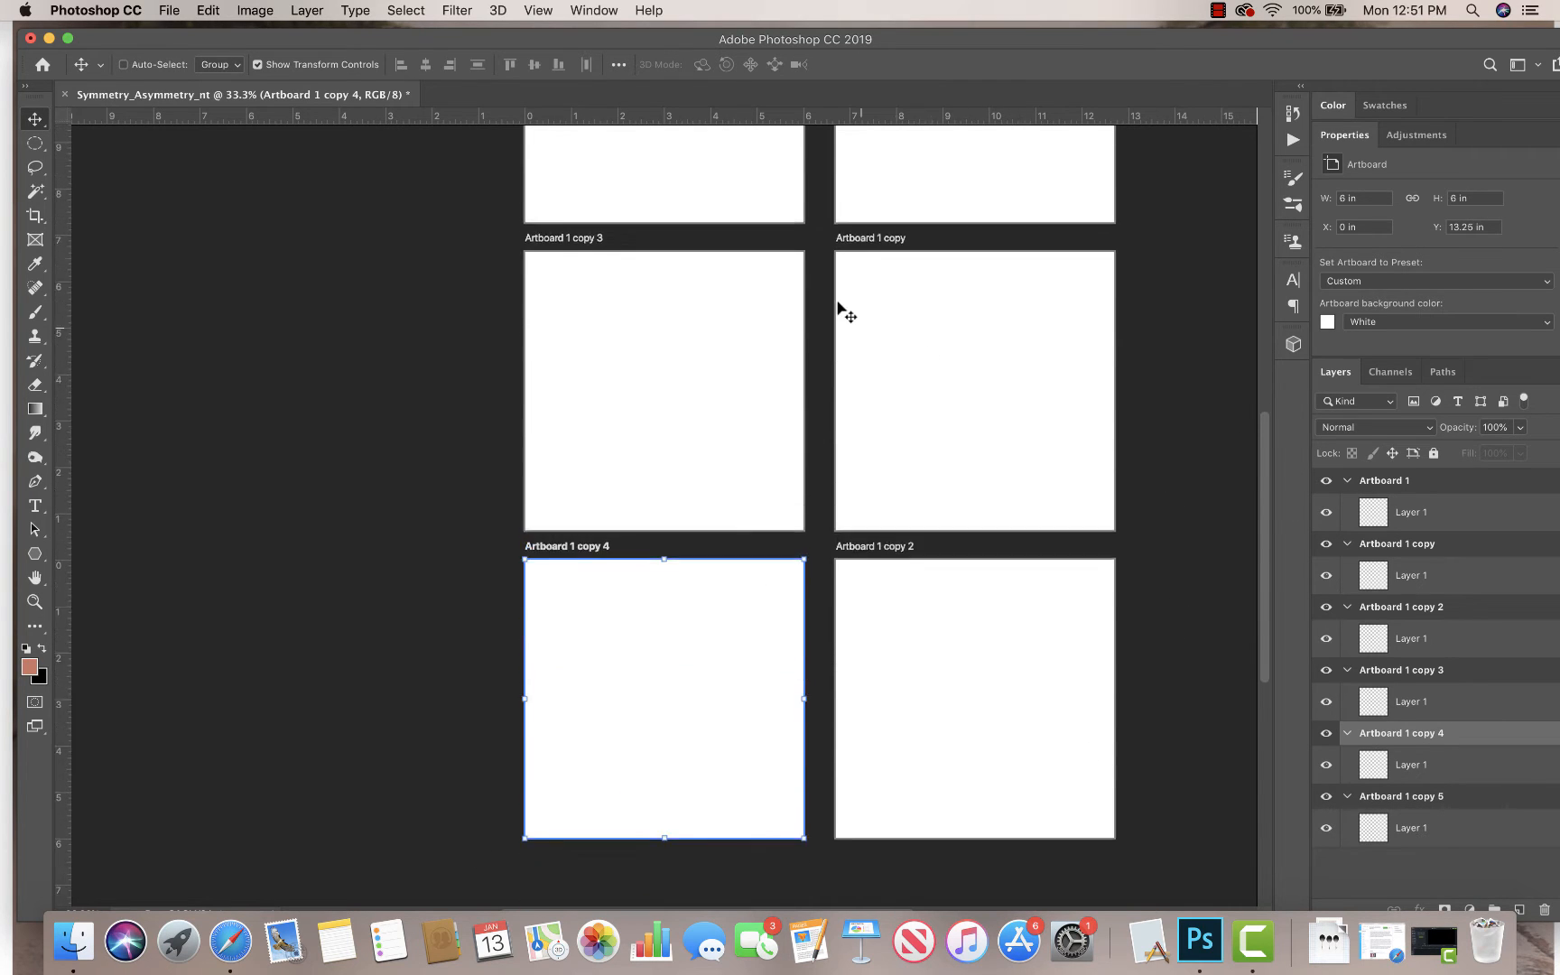
scroll(797, 313, up, 4)
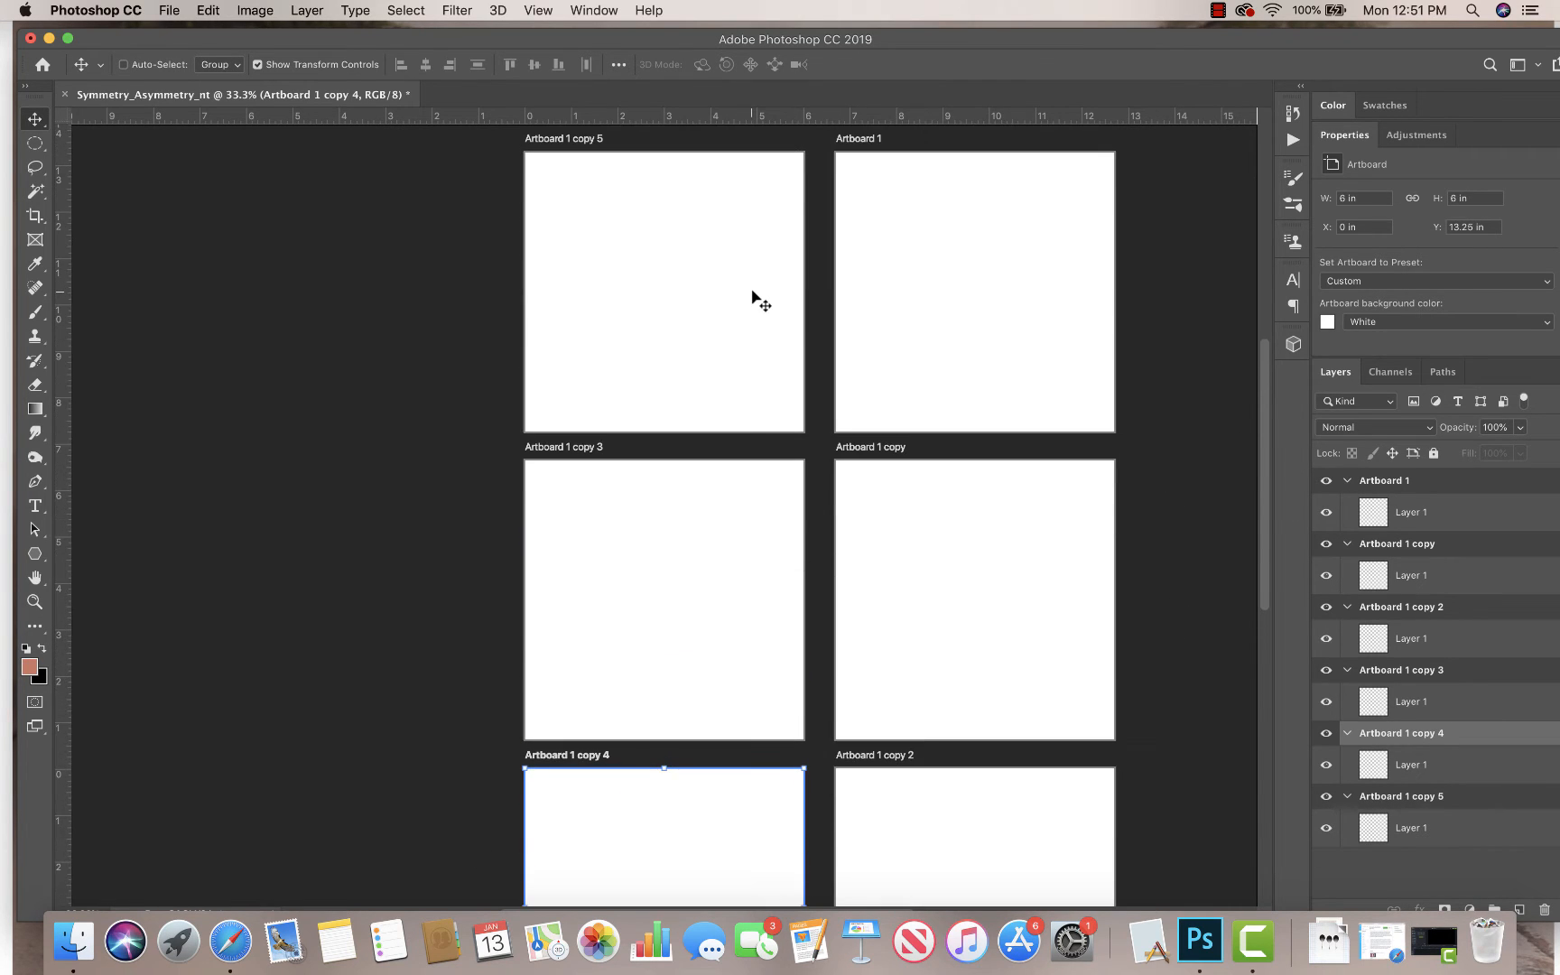
Step: Rename the top artboard of the left column (Artboard 1 copy 5) as One
click(572, 141)
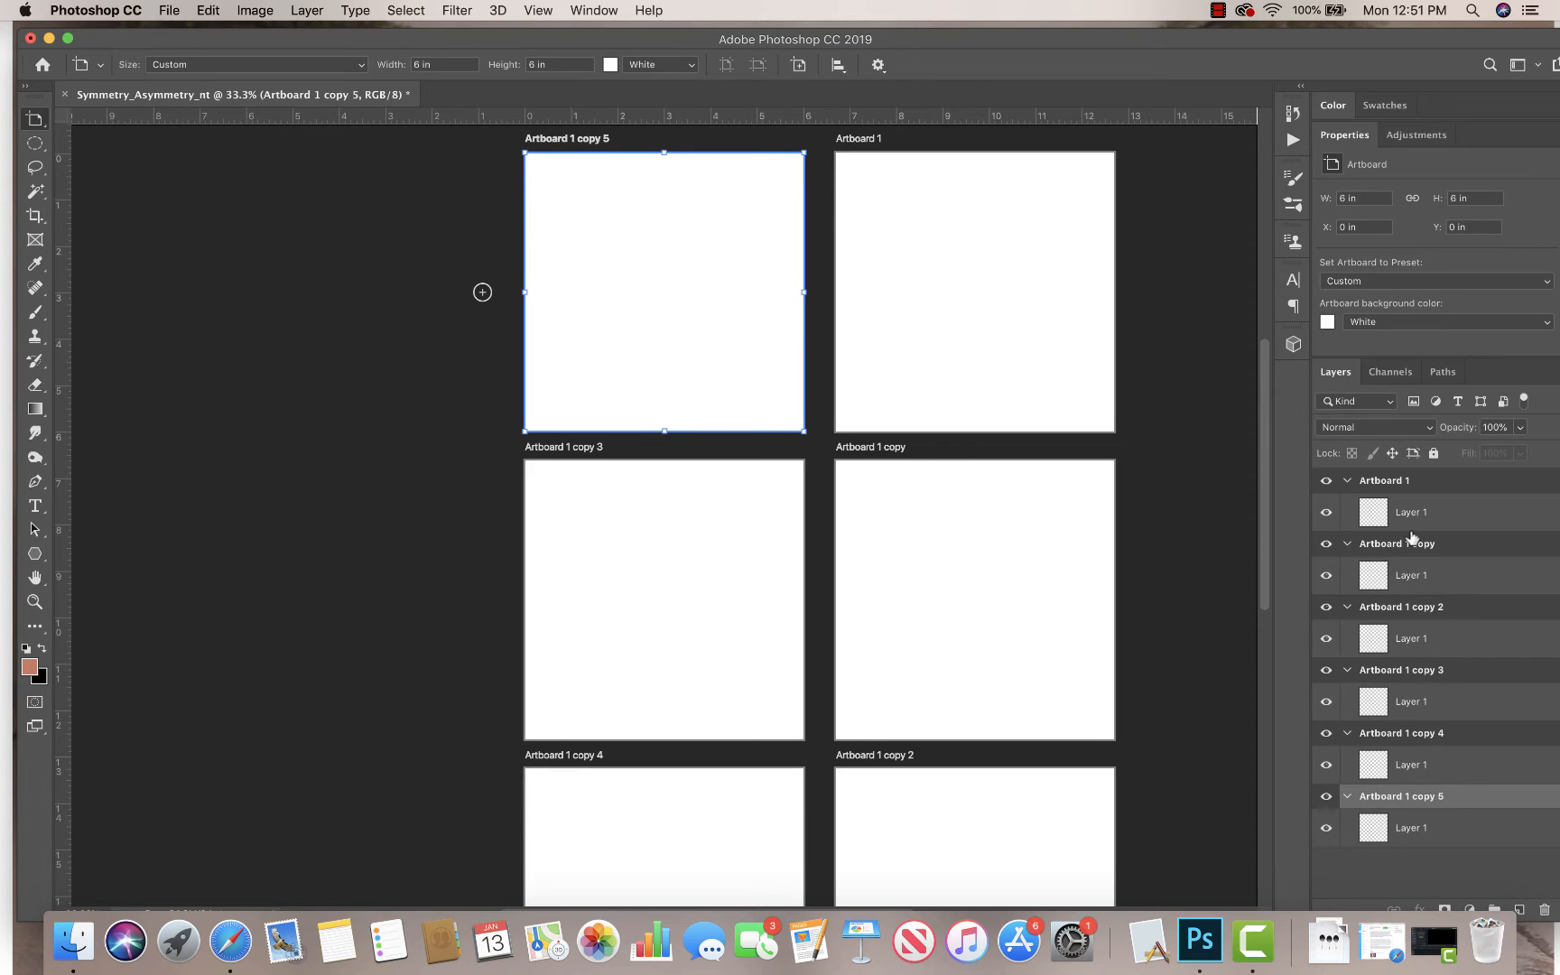
double_click(1415, 808)
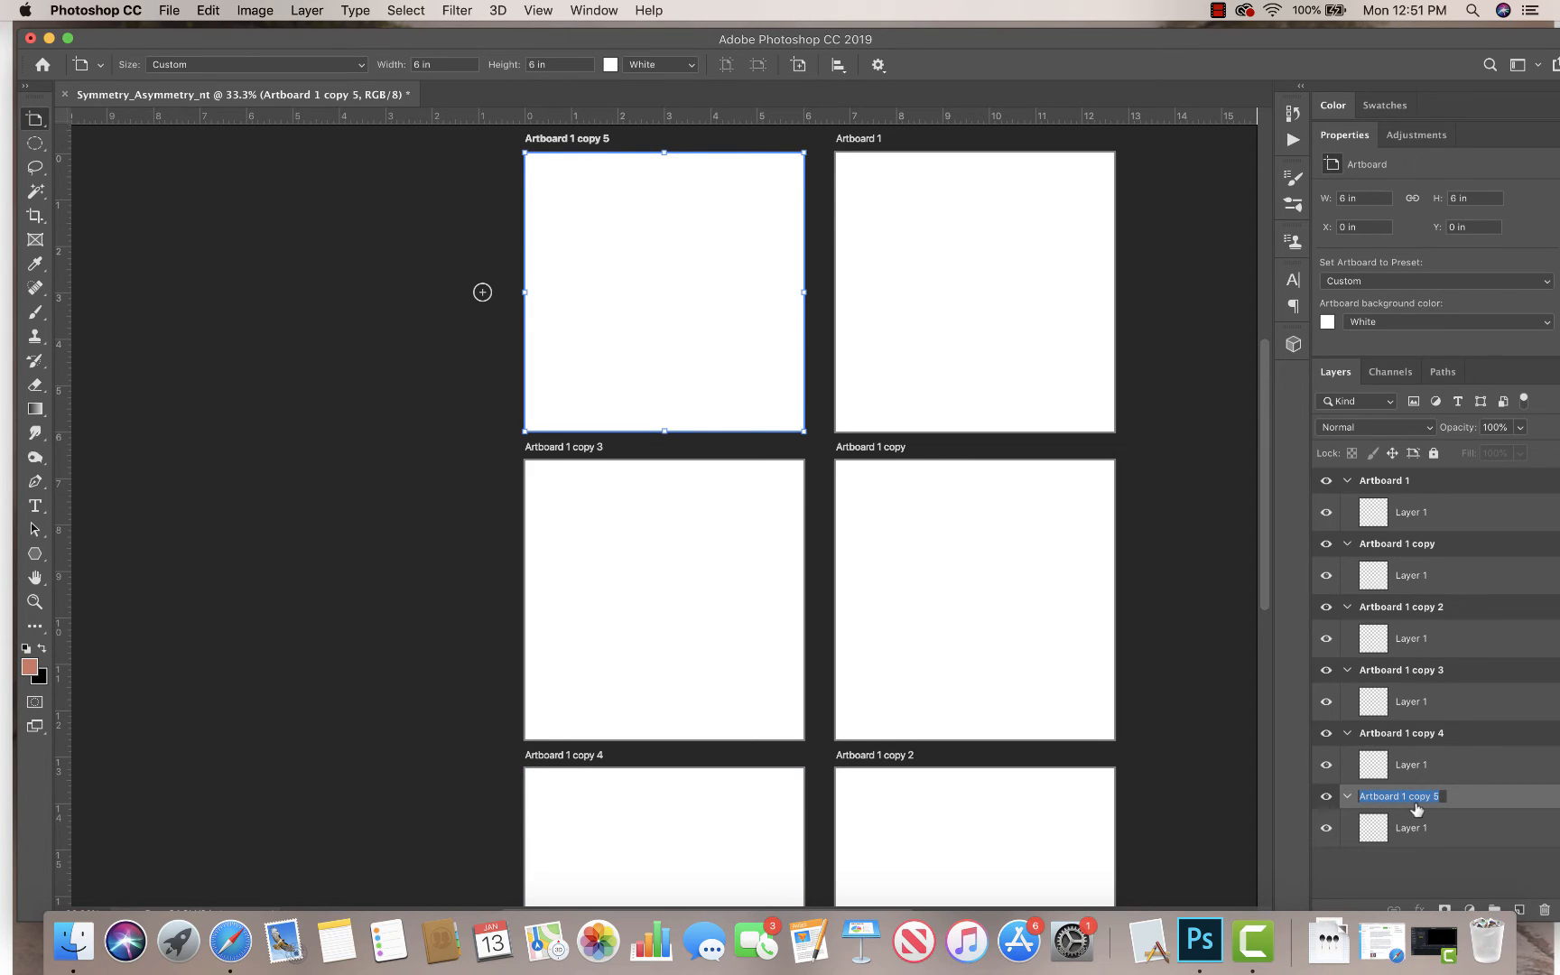
text(One)
key(Return)
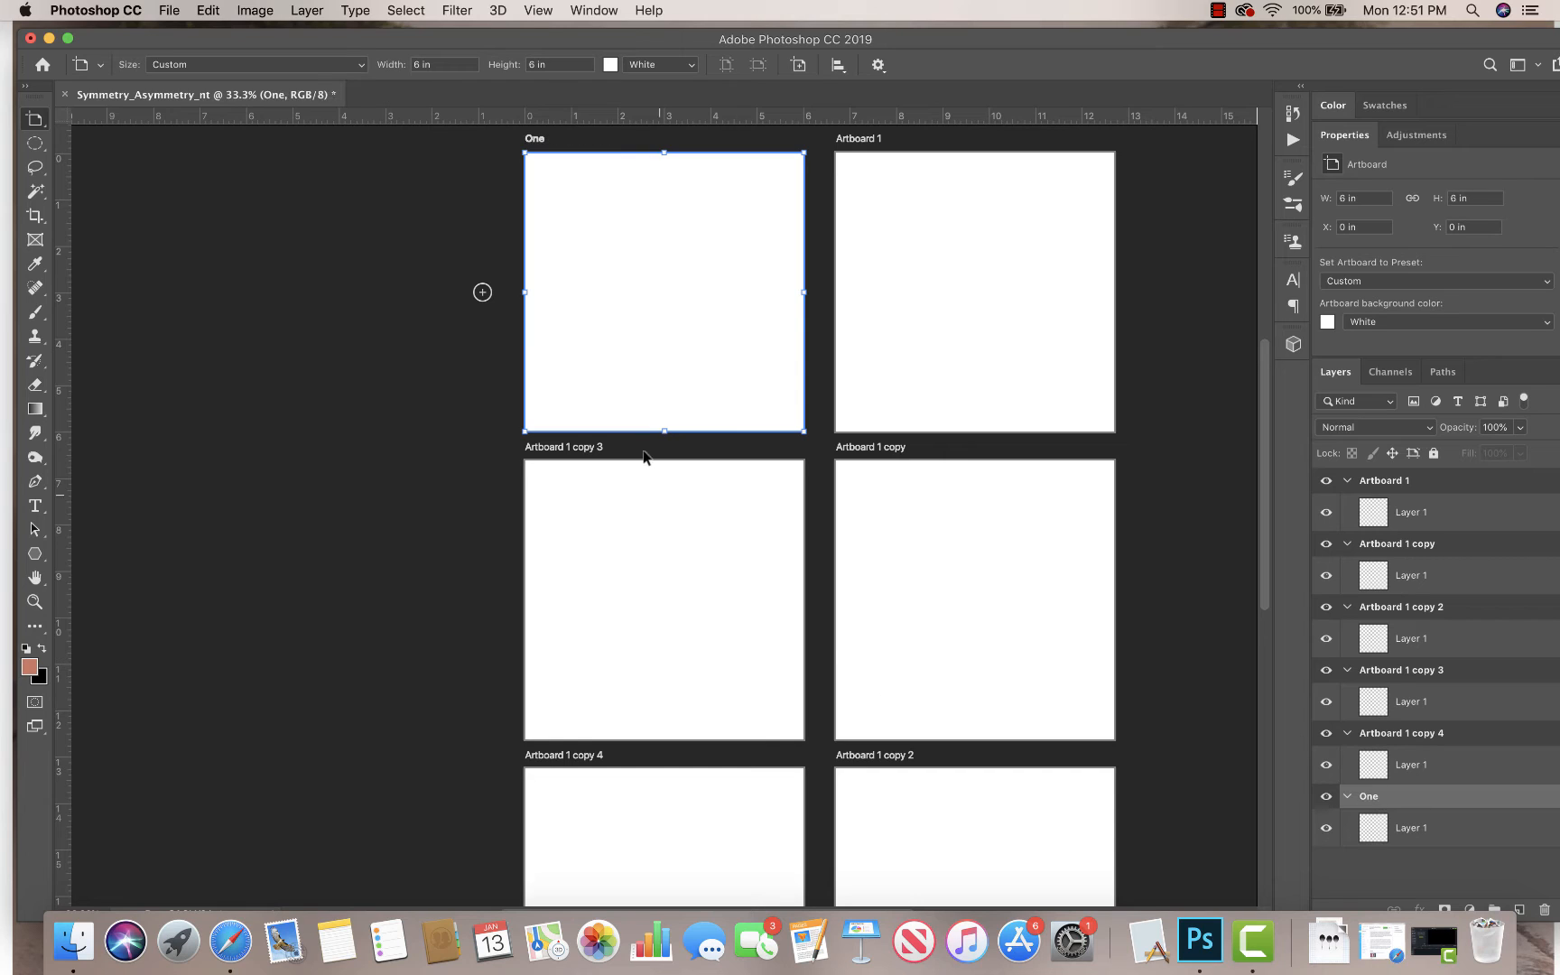
Step: Rename the middle artboard of the left column (Artboard 1 copy 3) as Two
click(666, 460)
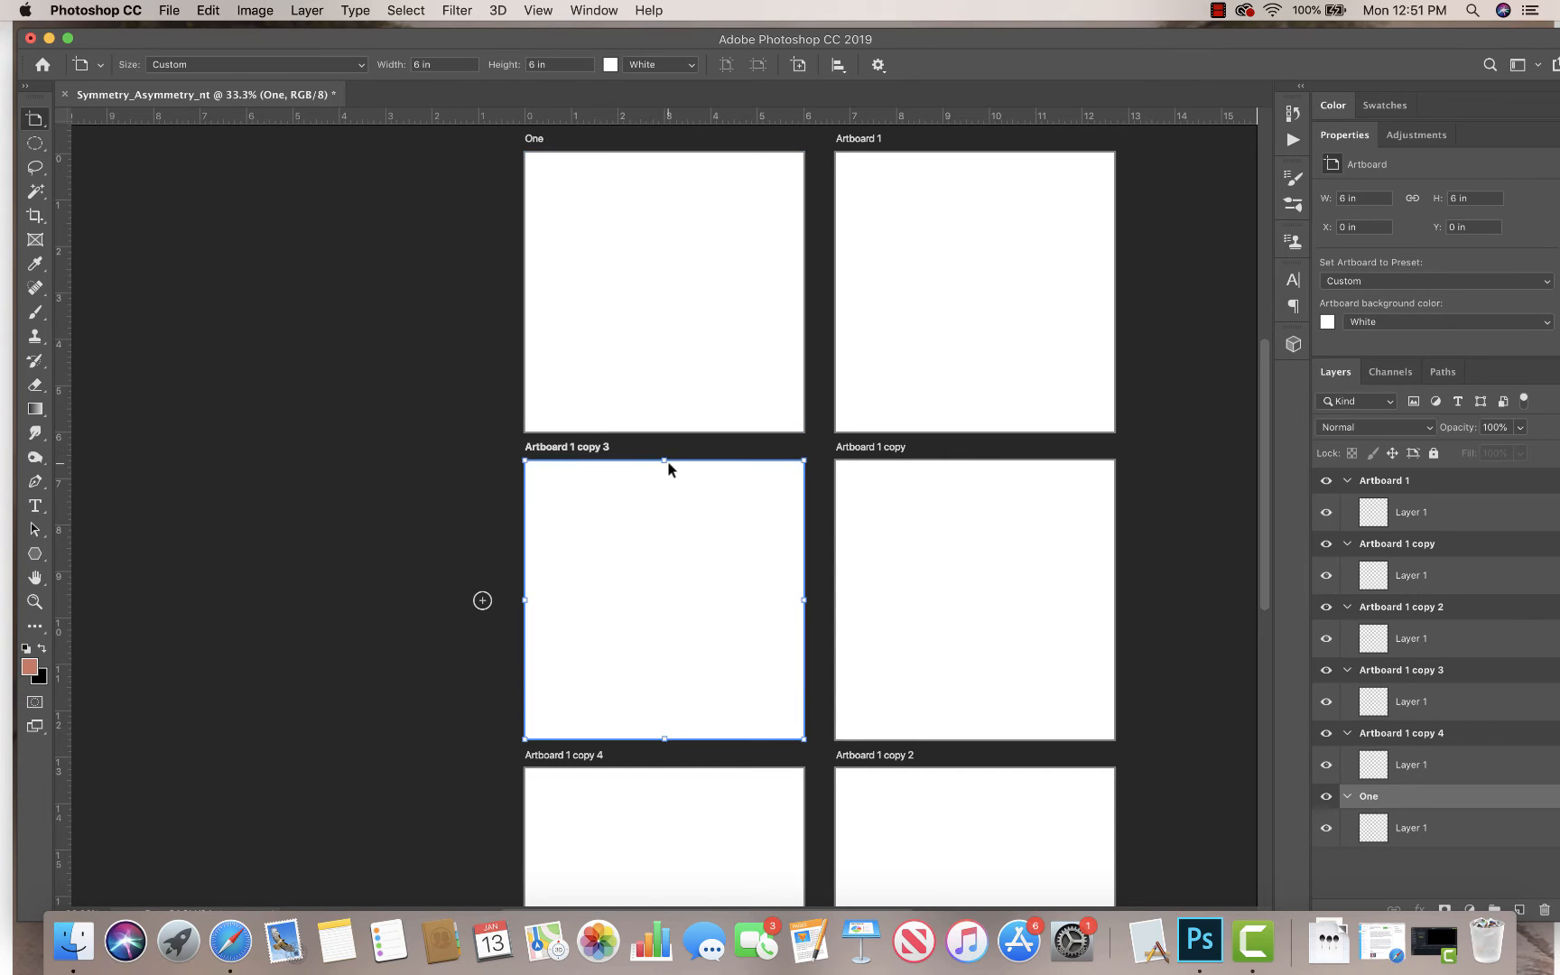
double_click(1393, 670)
text(Two)
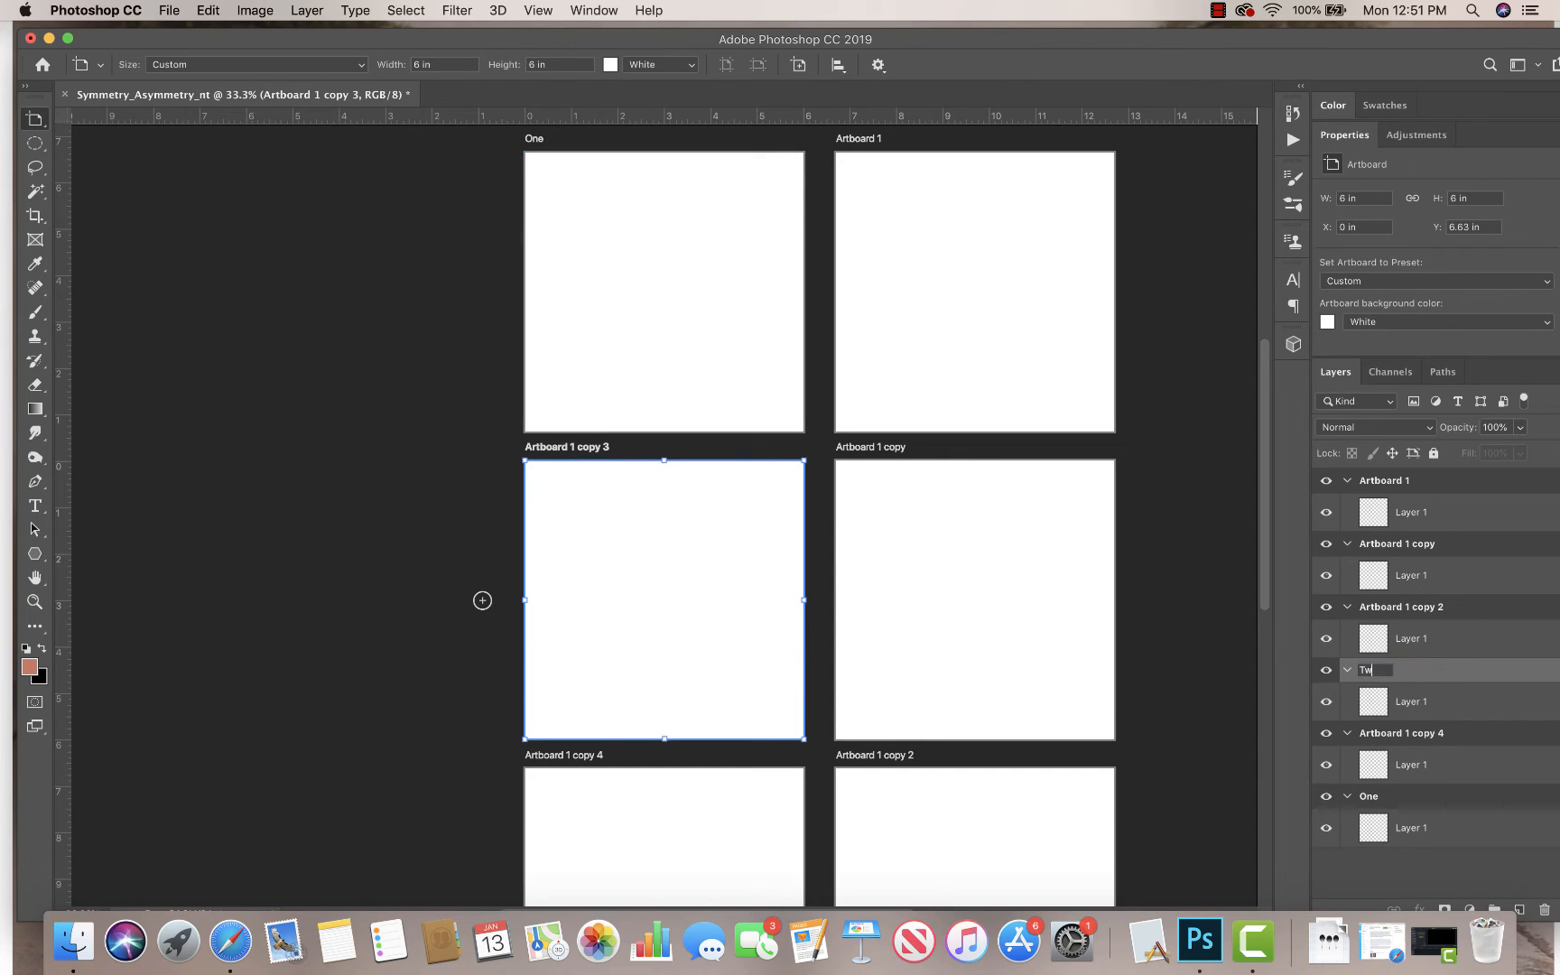
key(Return)
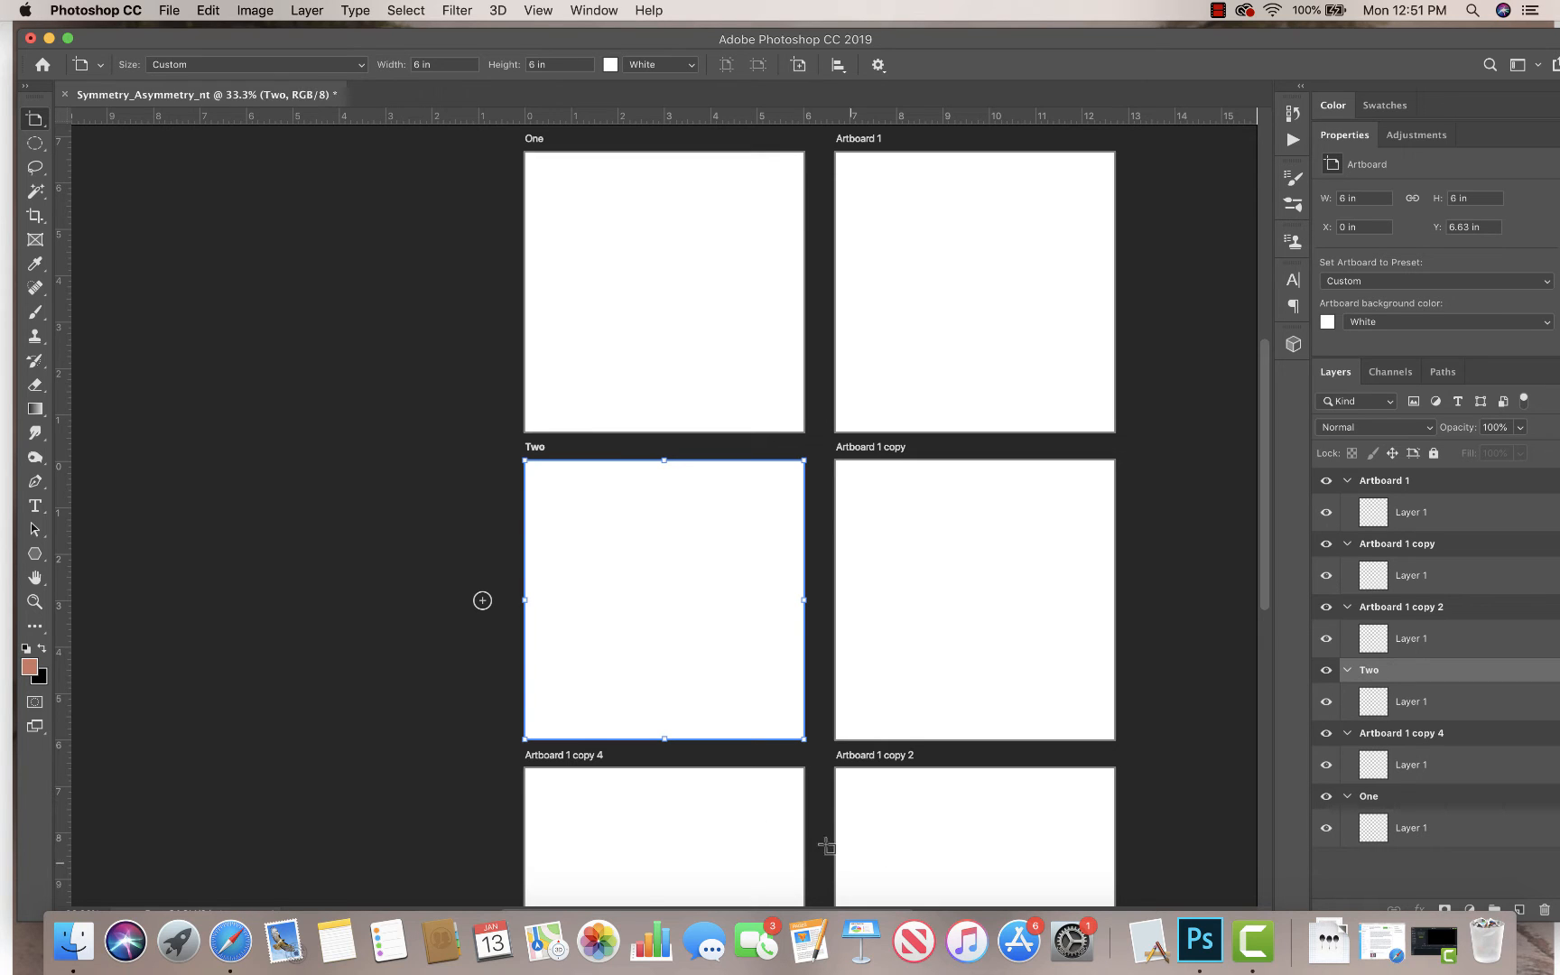
Step: Rename the bottom artboard of the left column (Artboard 1 copy 4) as Three
key(v)
key(shift+v)
click(767, 772)
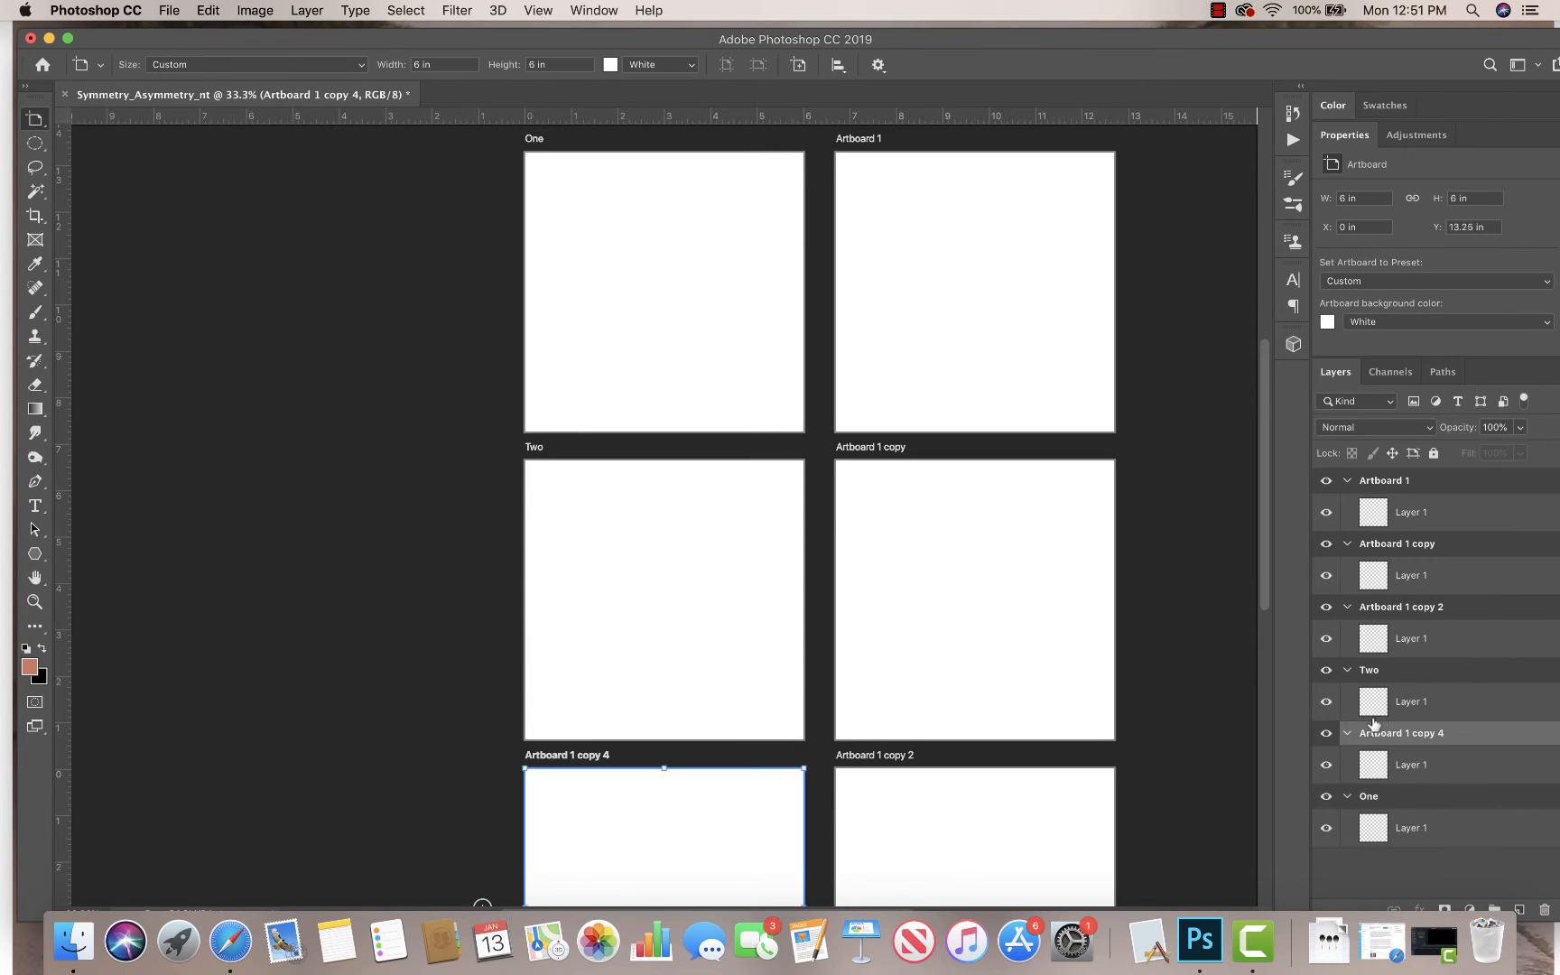
double_click(1391, 733)
text(Three)
key(Return)
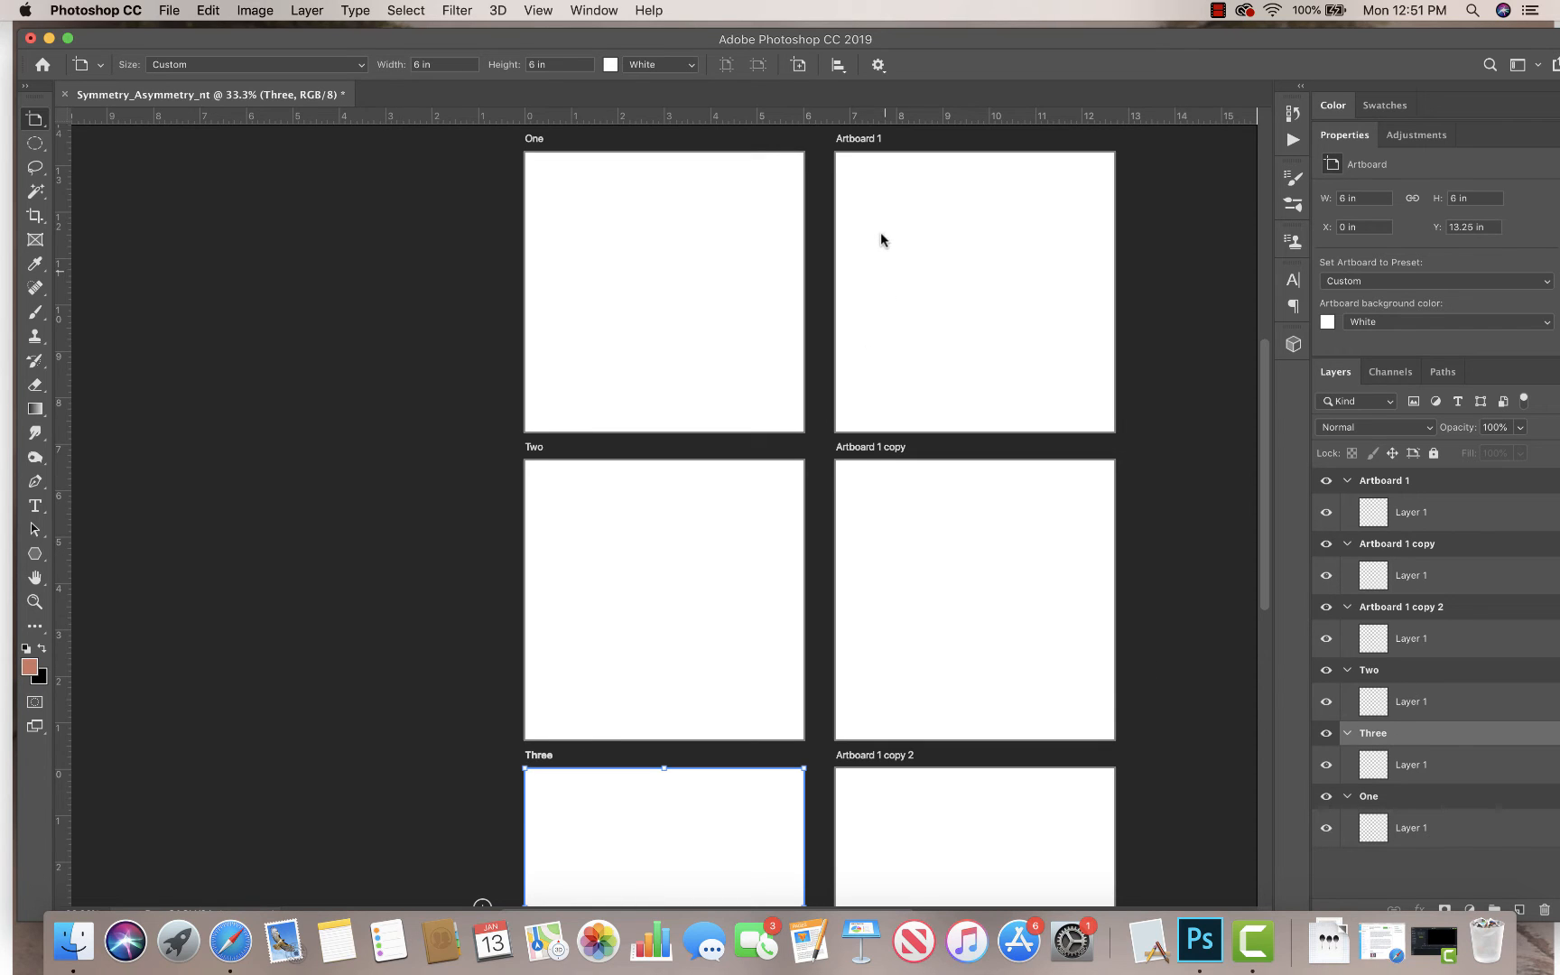
Step: Rename the top artboard of the right column (Artboard 1) as Four
click(919, 156)
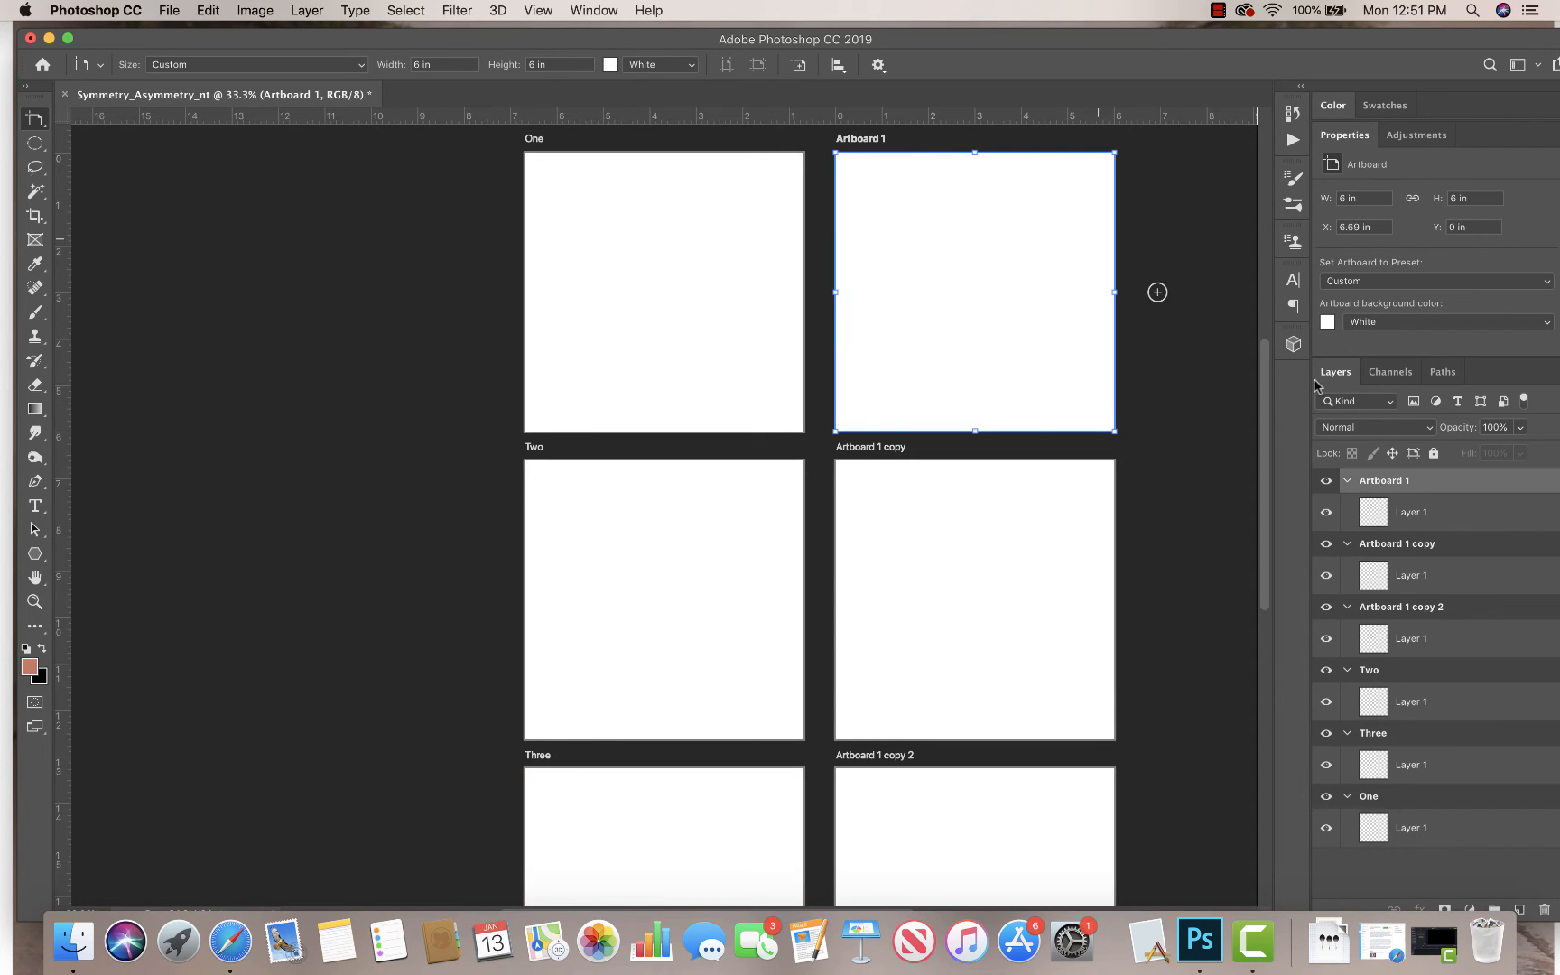
double_click(1381, 480)
text(Four)
key(Return)
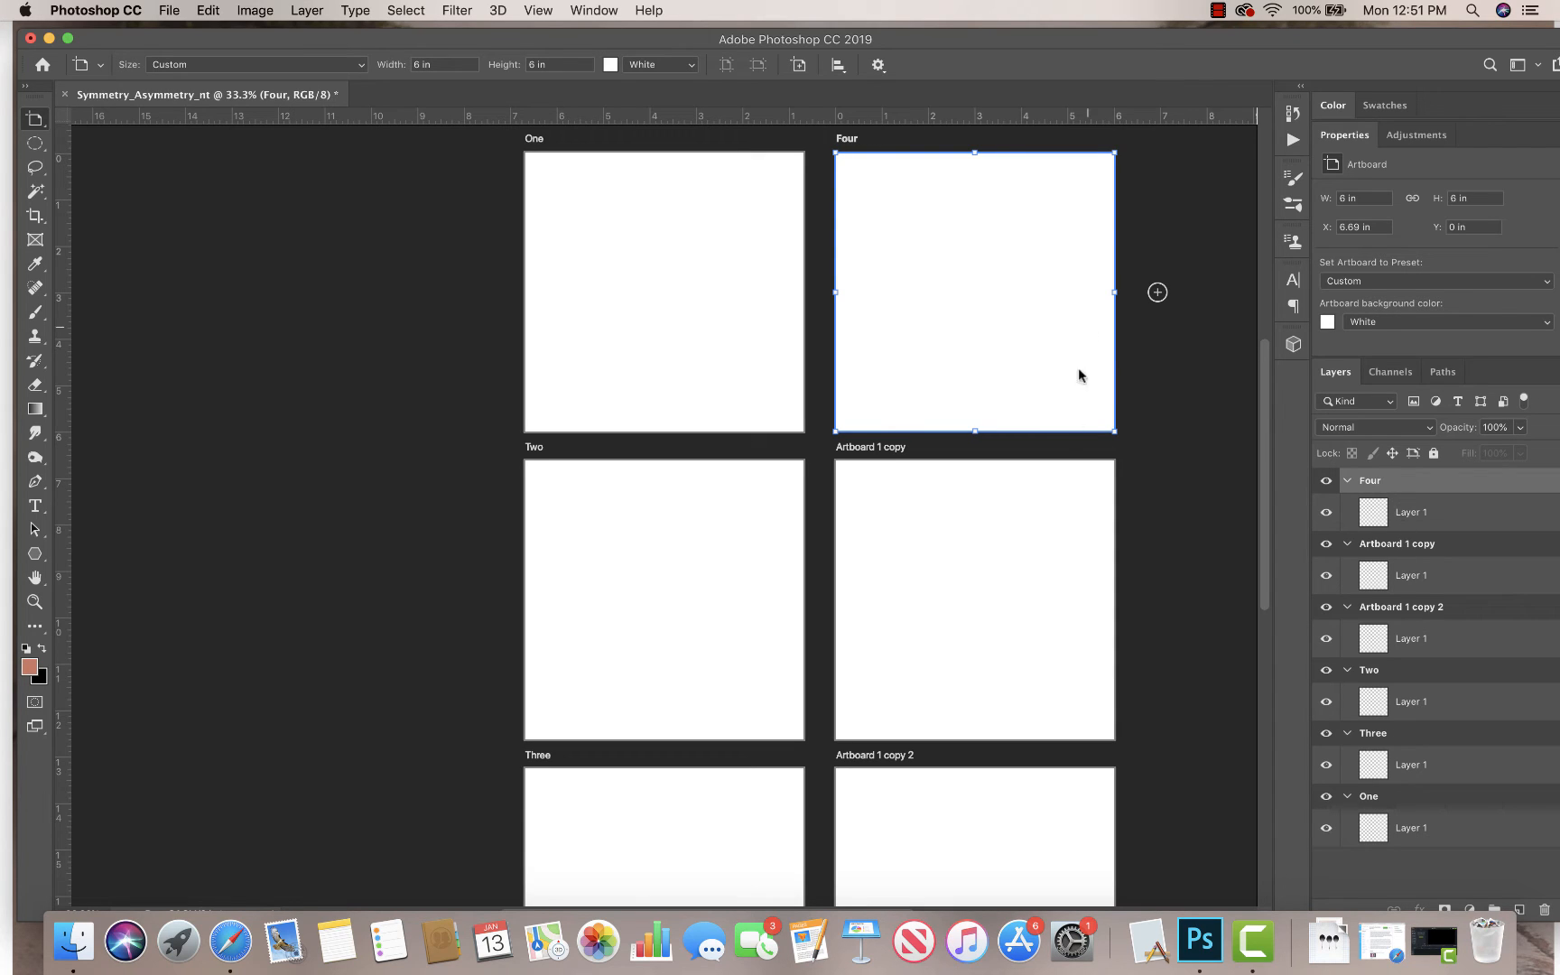
Step: Rename the middle artboard of the right column (Artboard 1 copy) as Five
click(1058, 468)
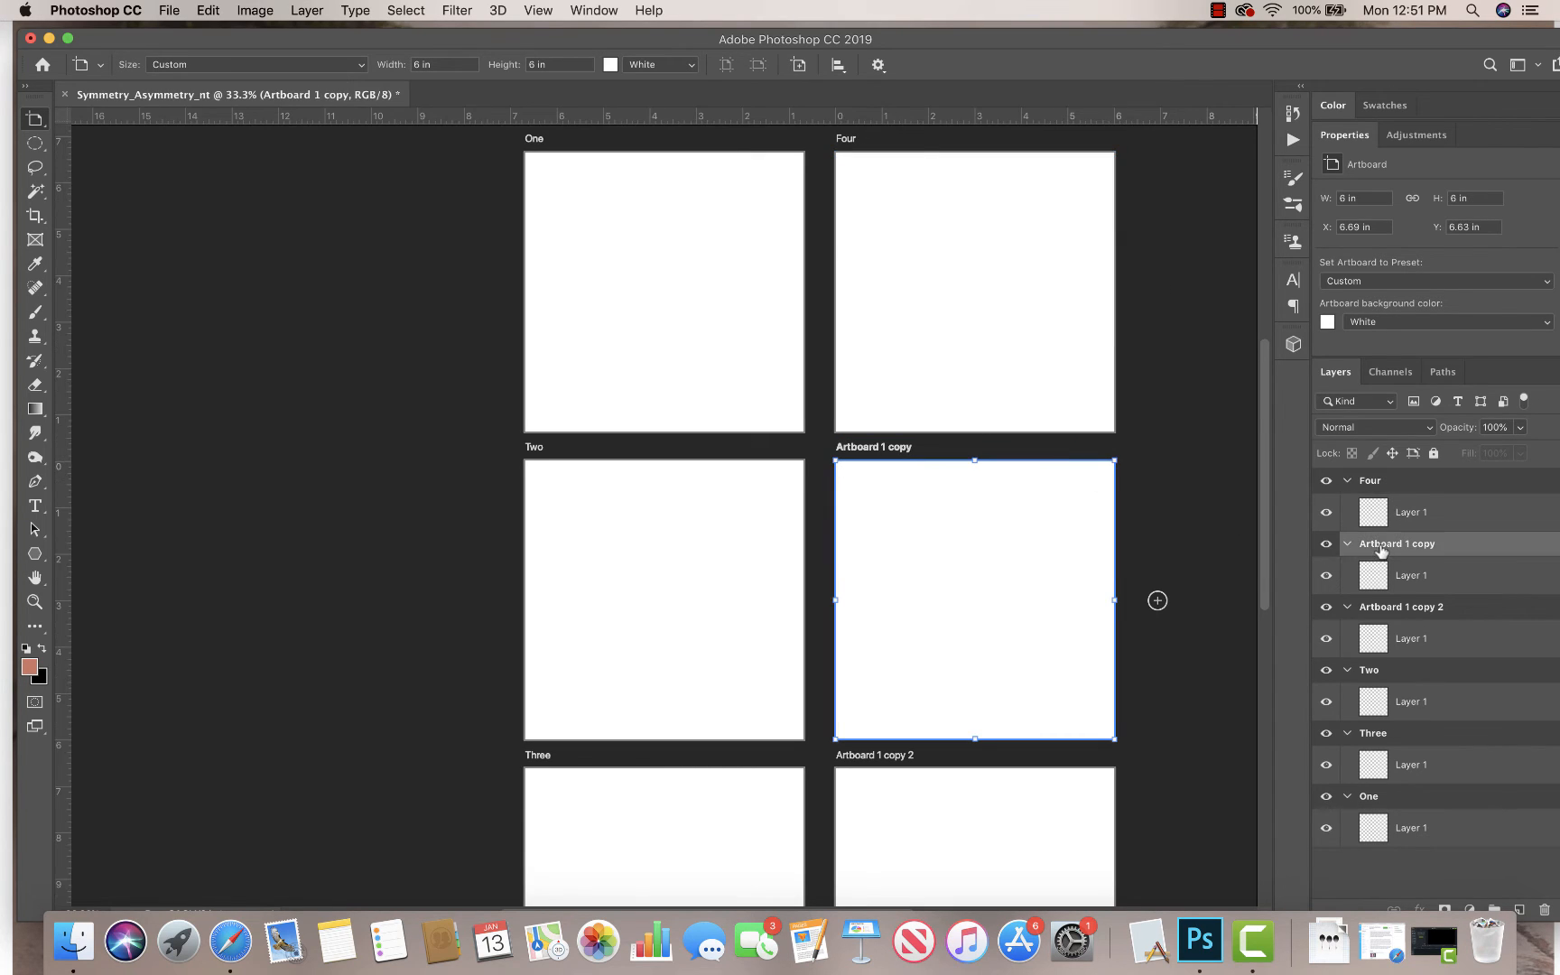
double_click(1381, 544)
text(Five)
key(Return)
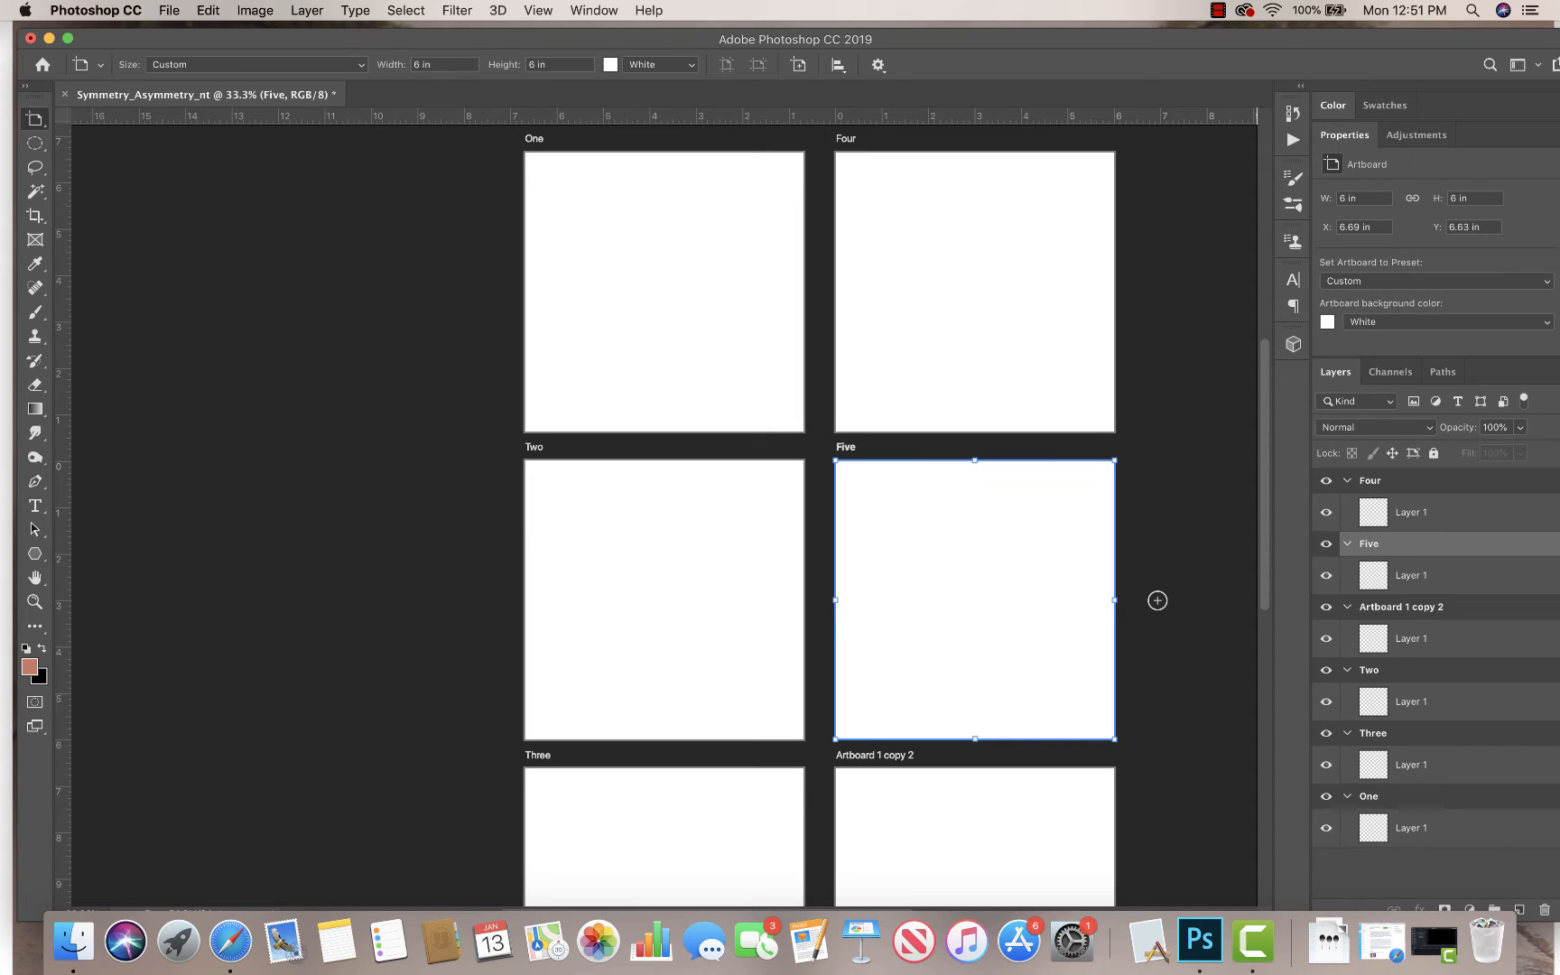
Step: Rename the bottom artboard of the right column (Artboard 1 copy 2) as Six
click(1004, 773)
double_click(1380, 607)
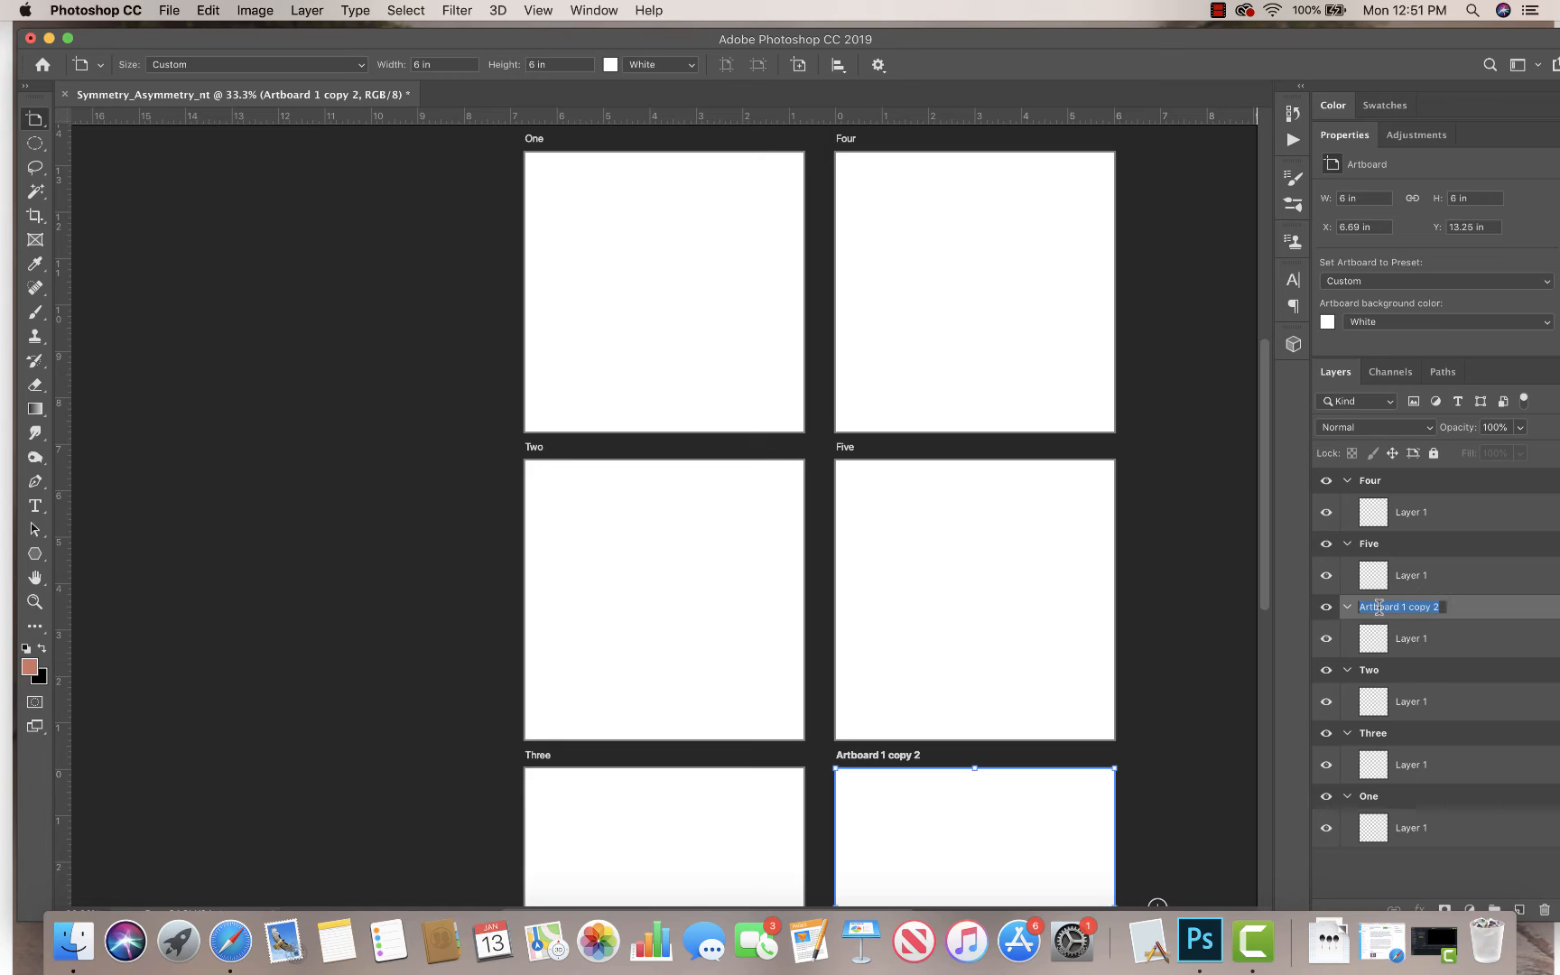
text(Six)
key(Return)
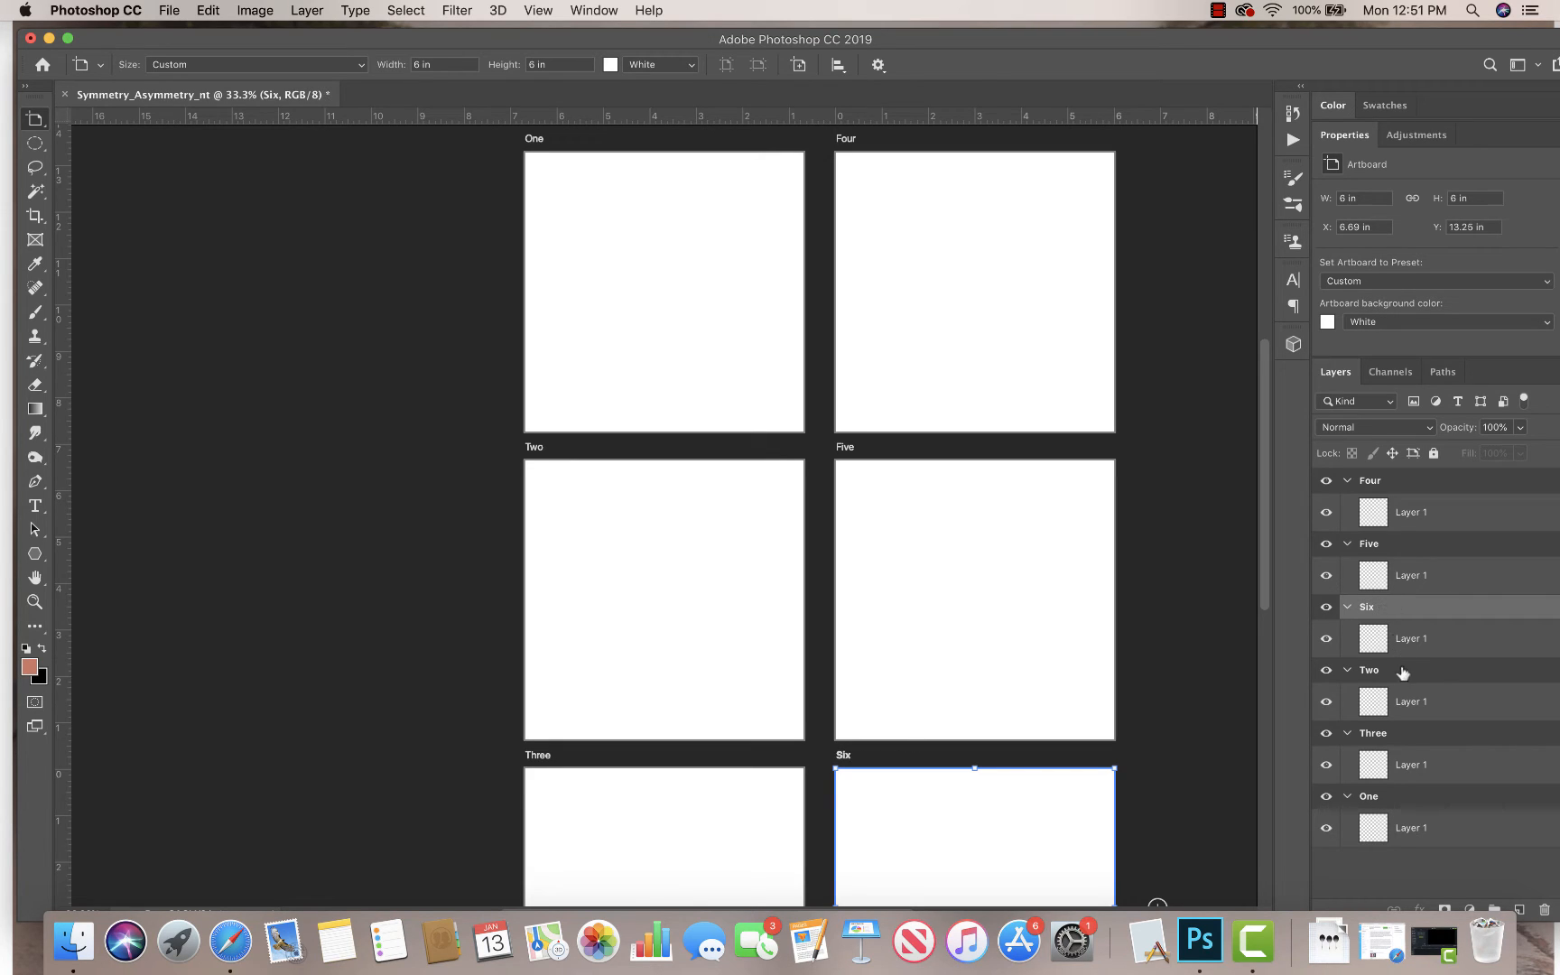
Step: Reorder the artboards in the layer stack so they run One, Two, Three, Four, Five, Six from the top
drag(1413, 801, 1397, 530)
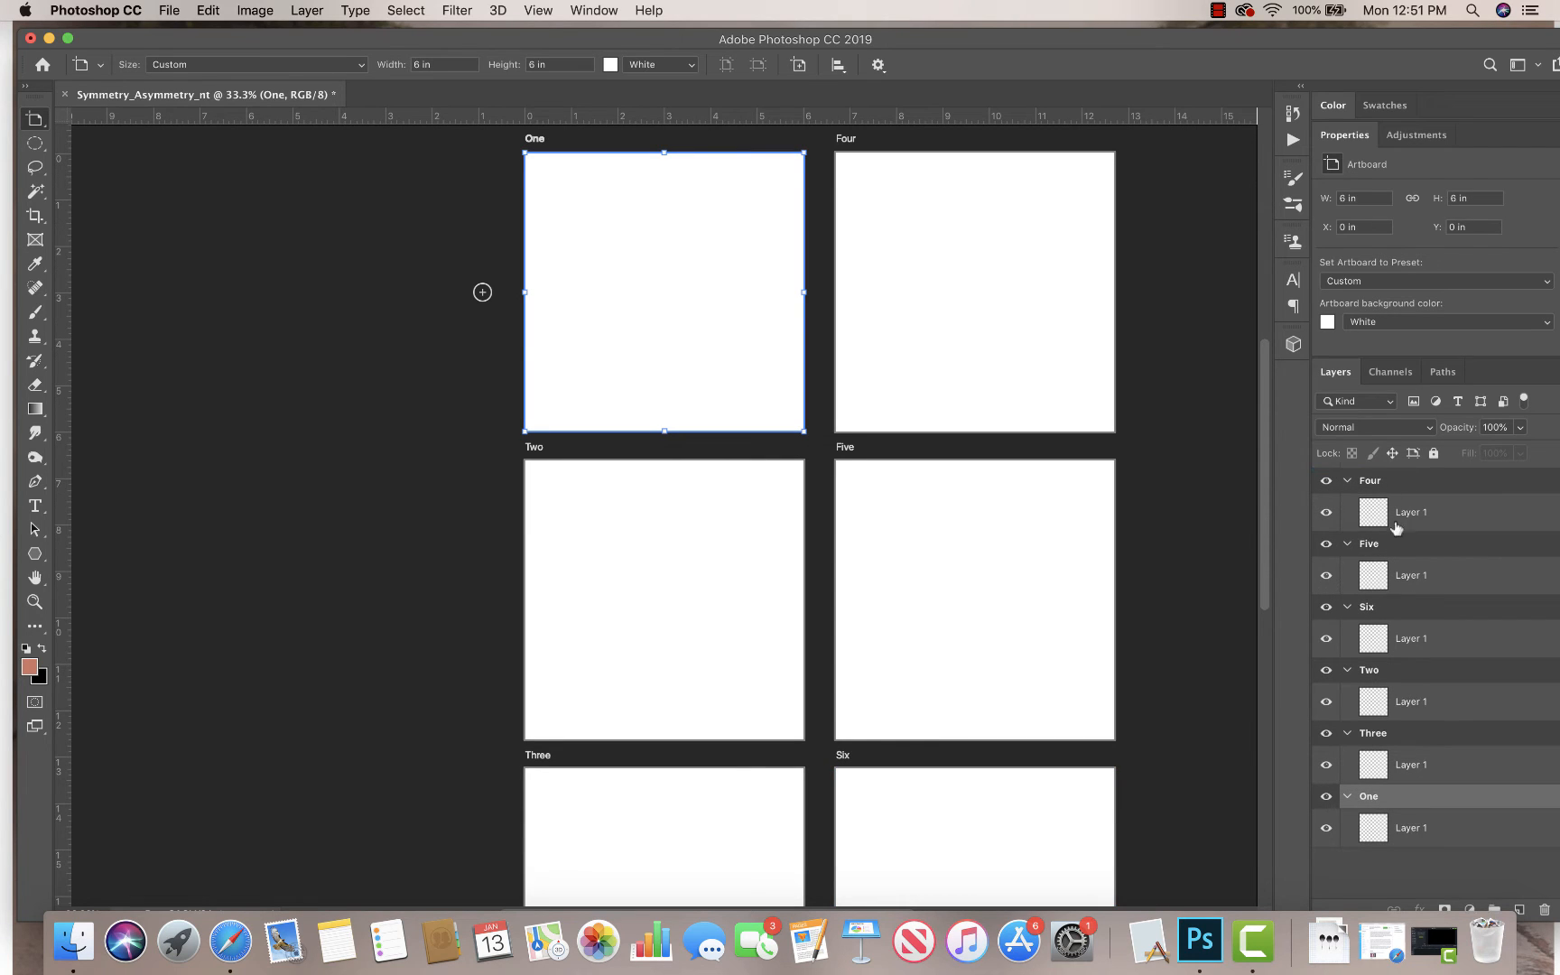
drag(1395, 789, 1385, 477)
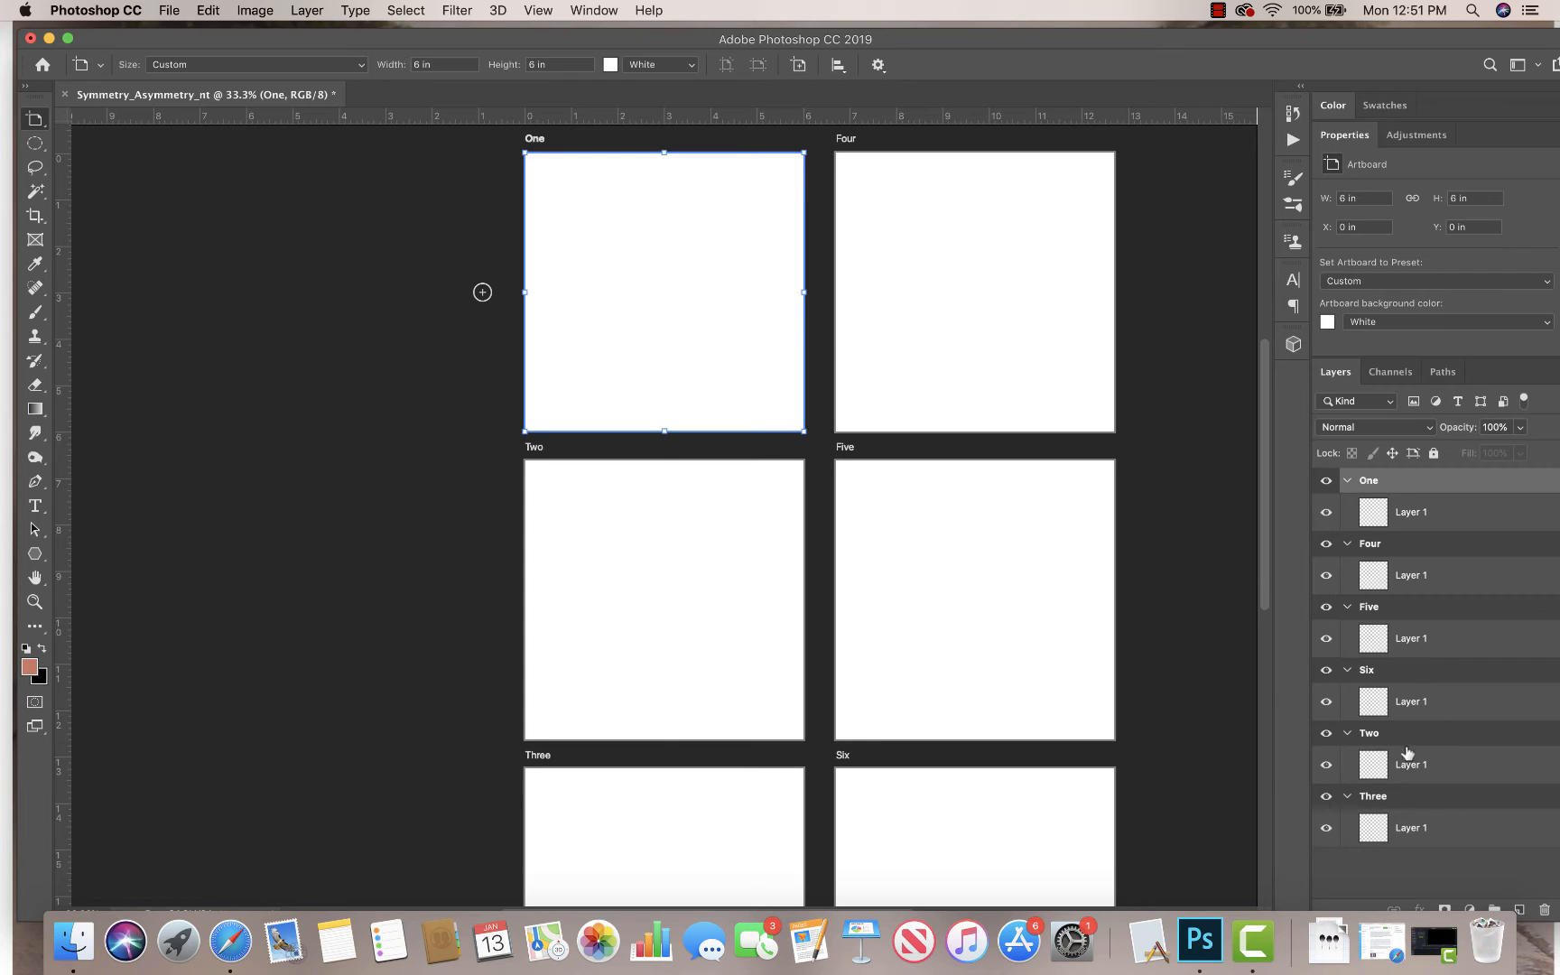
drag(1417, 747, 1384, 542)
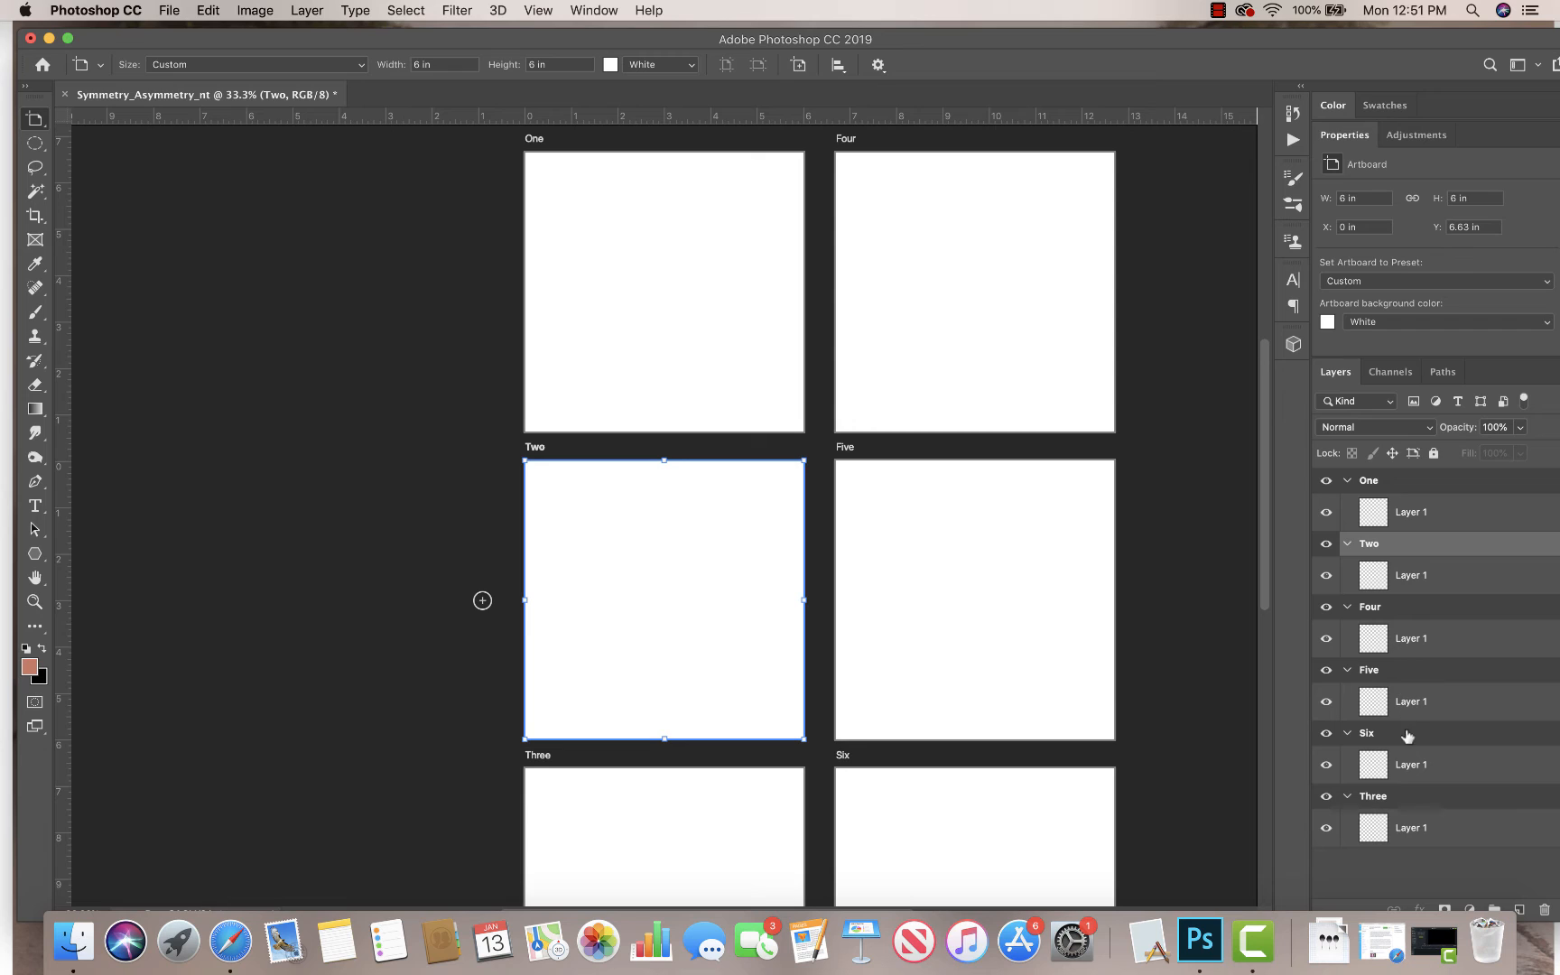
drag(1419, 806, 1394, 605)
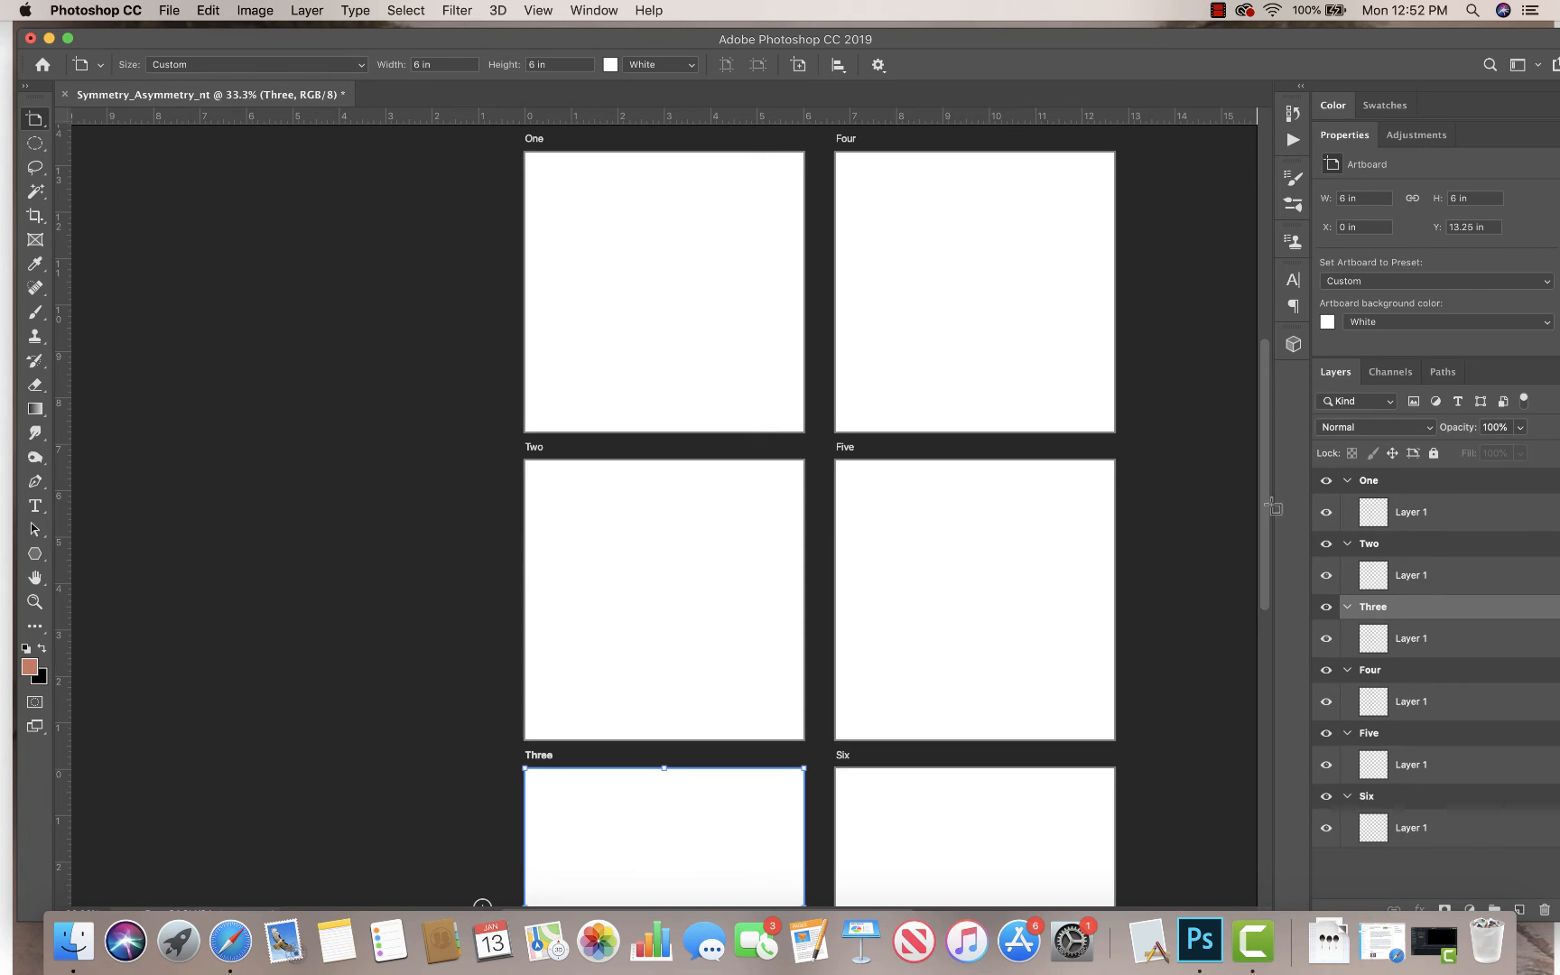
Step: Save the document to the Desktop as Symmetry_Asymmetry_nt.psd in Photoshop format with layers kept
click(159, 13)
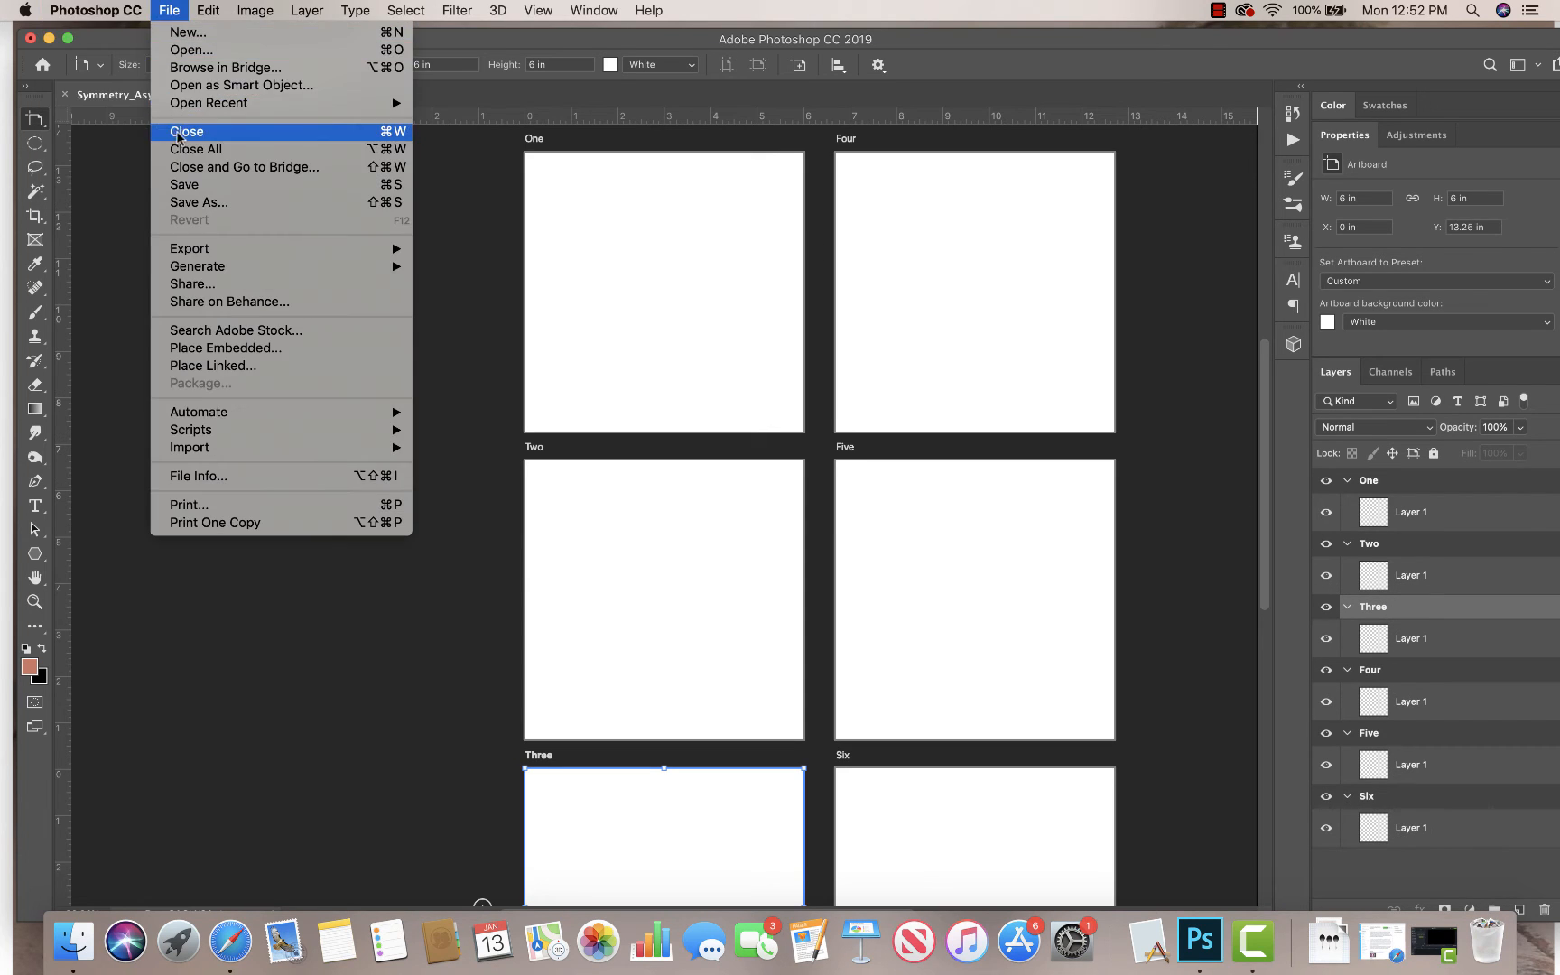
click(190, 184)
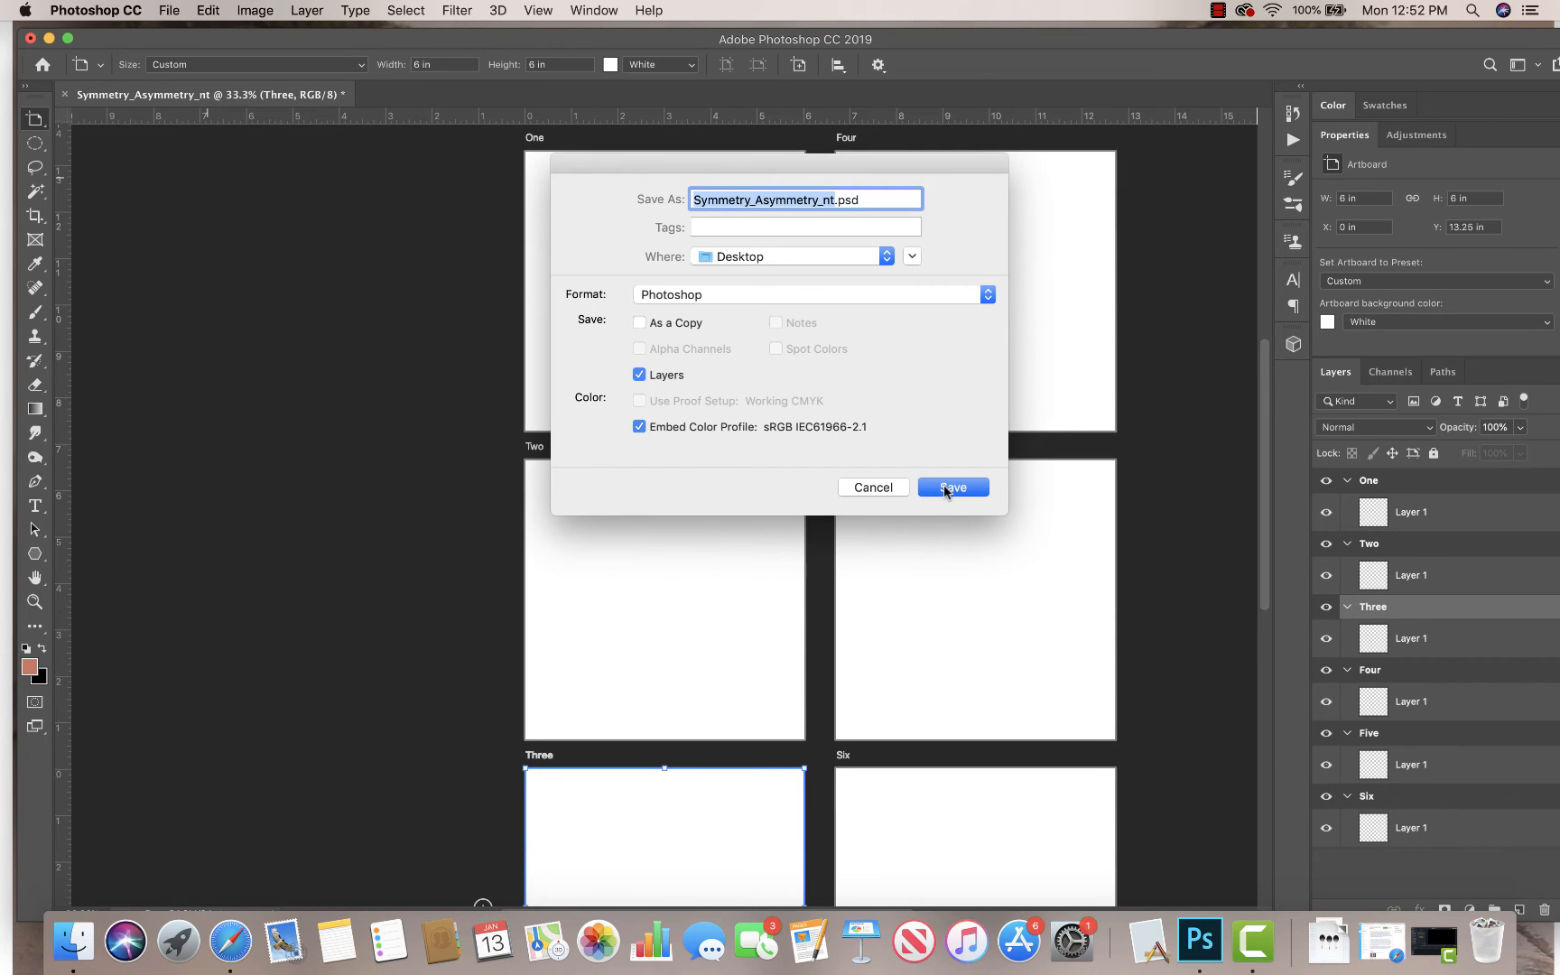
click(946, 490)
click(993, 384)
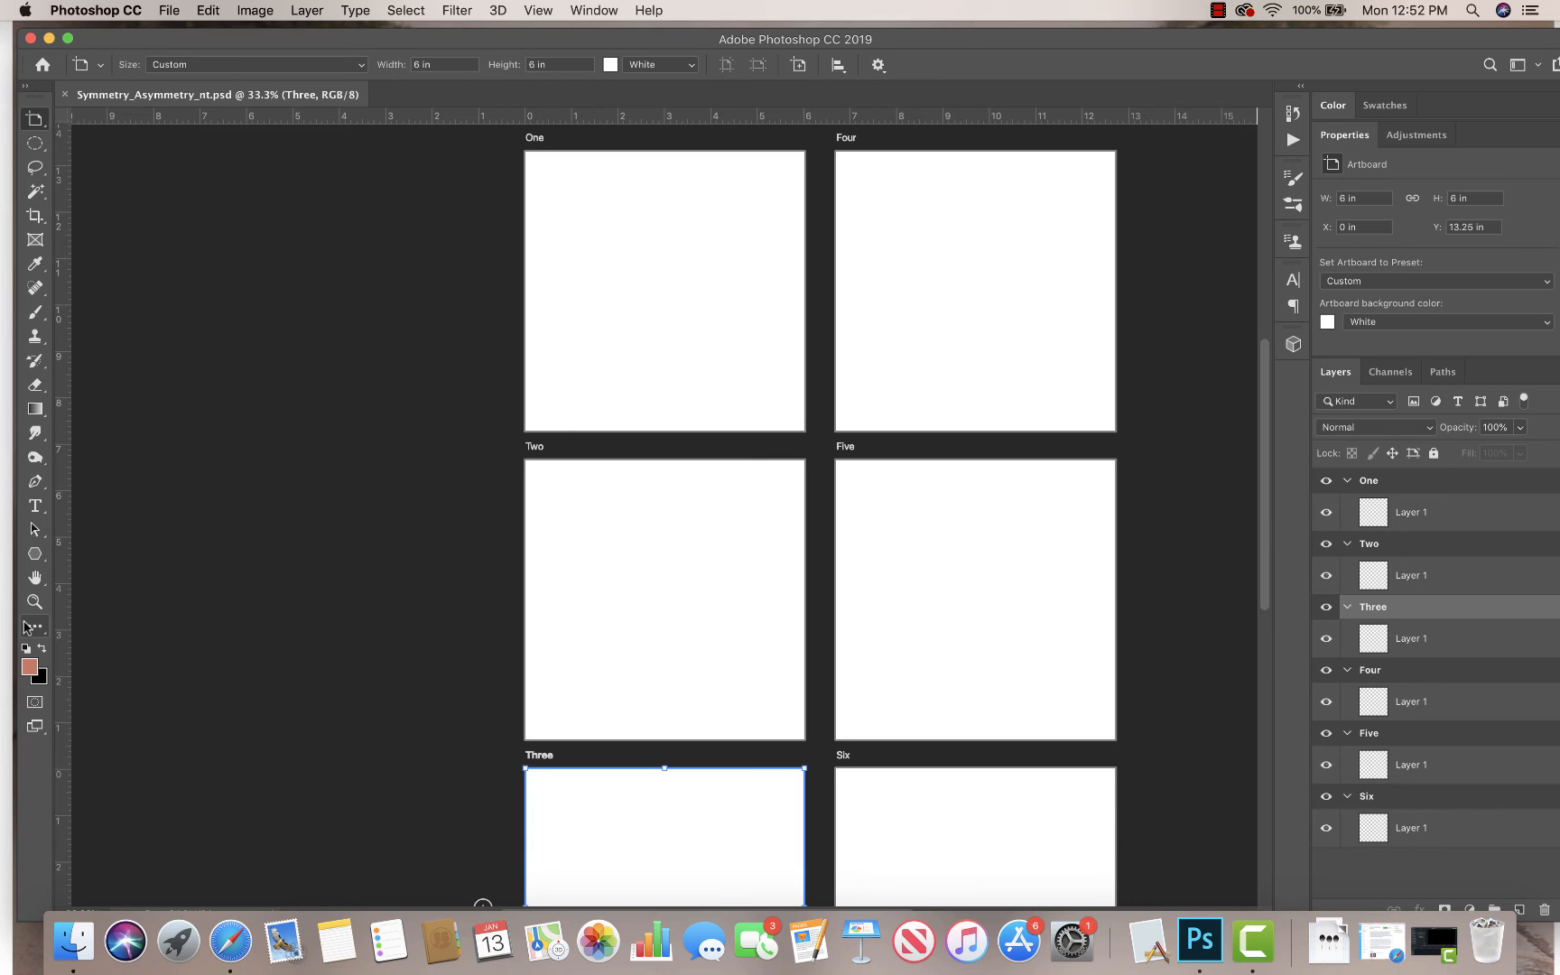
Step: Draw a light green circle about 450 px in diameter with the Ellipse tool in the upper left of artboard One
click(36, 556)
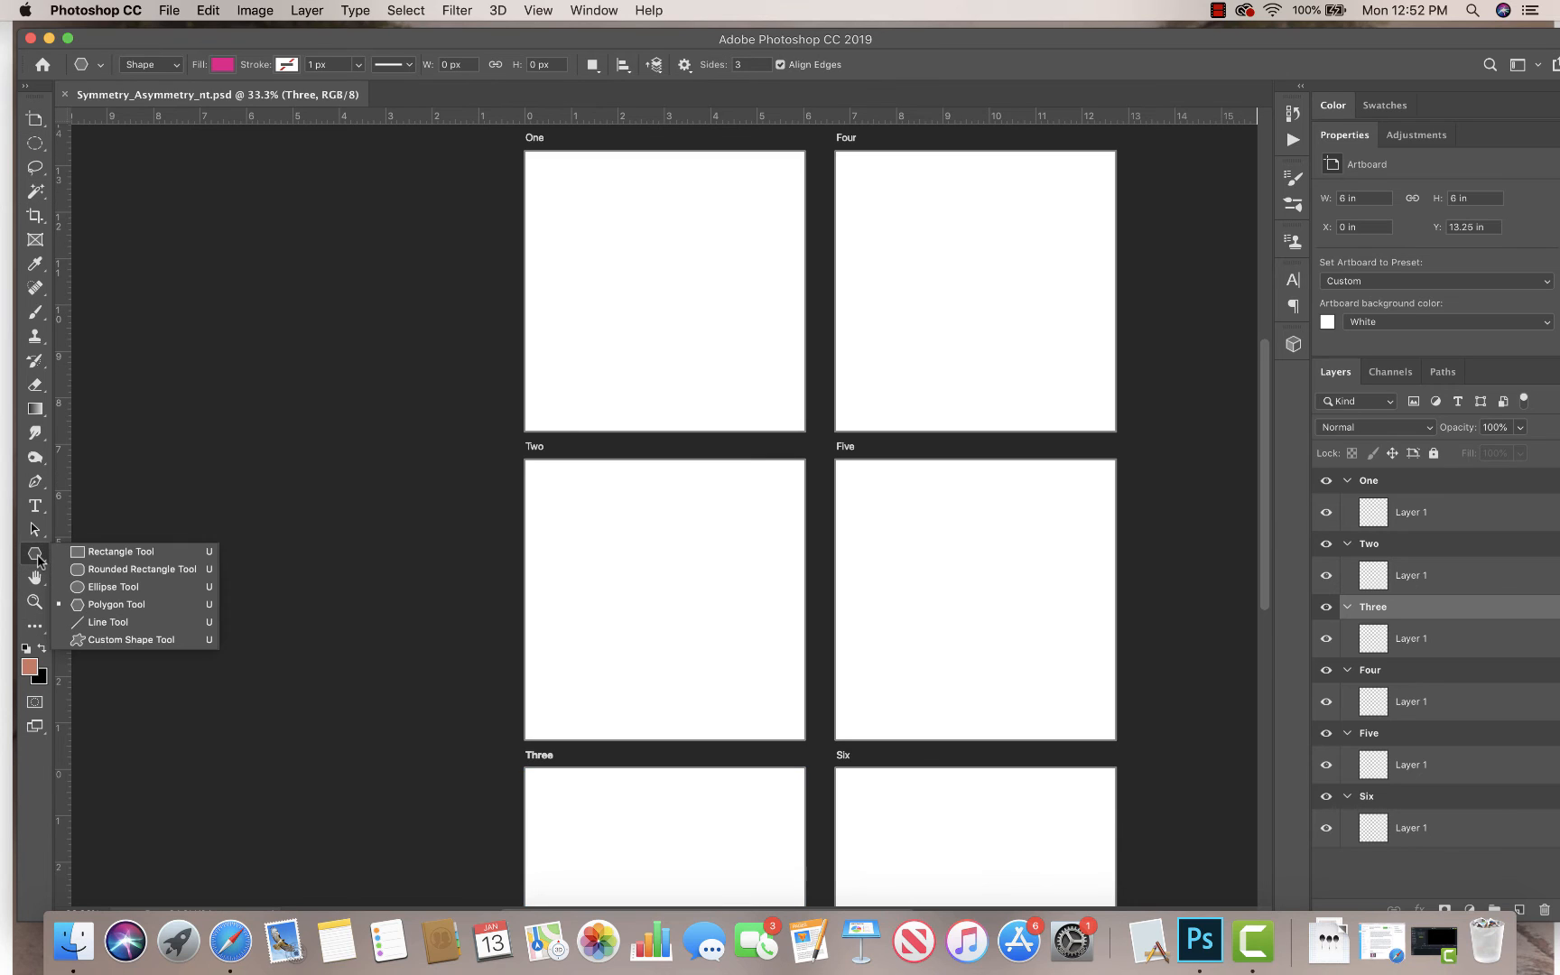
click(115, 586)
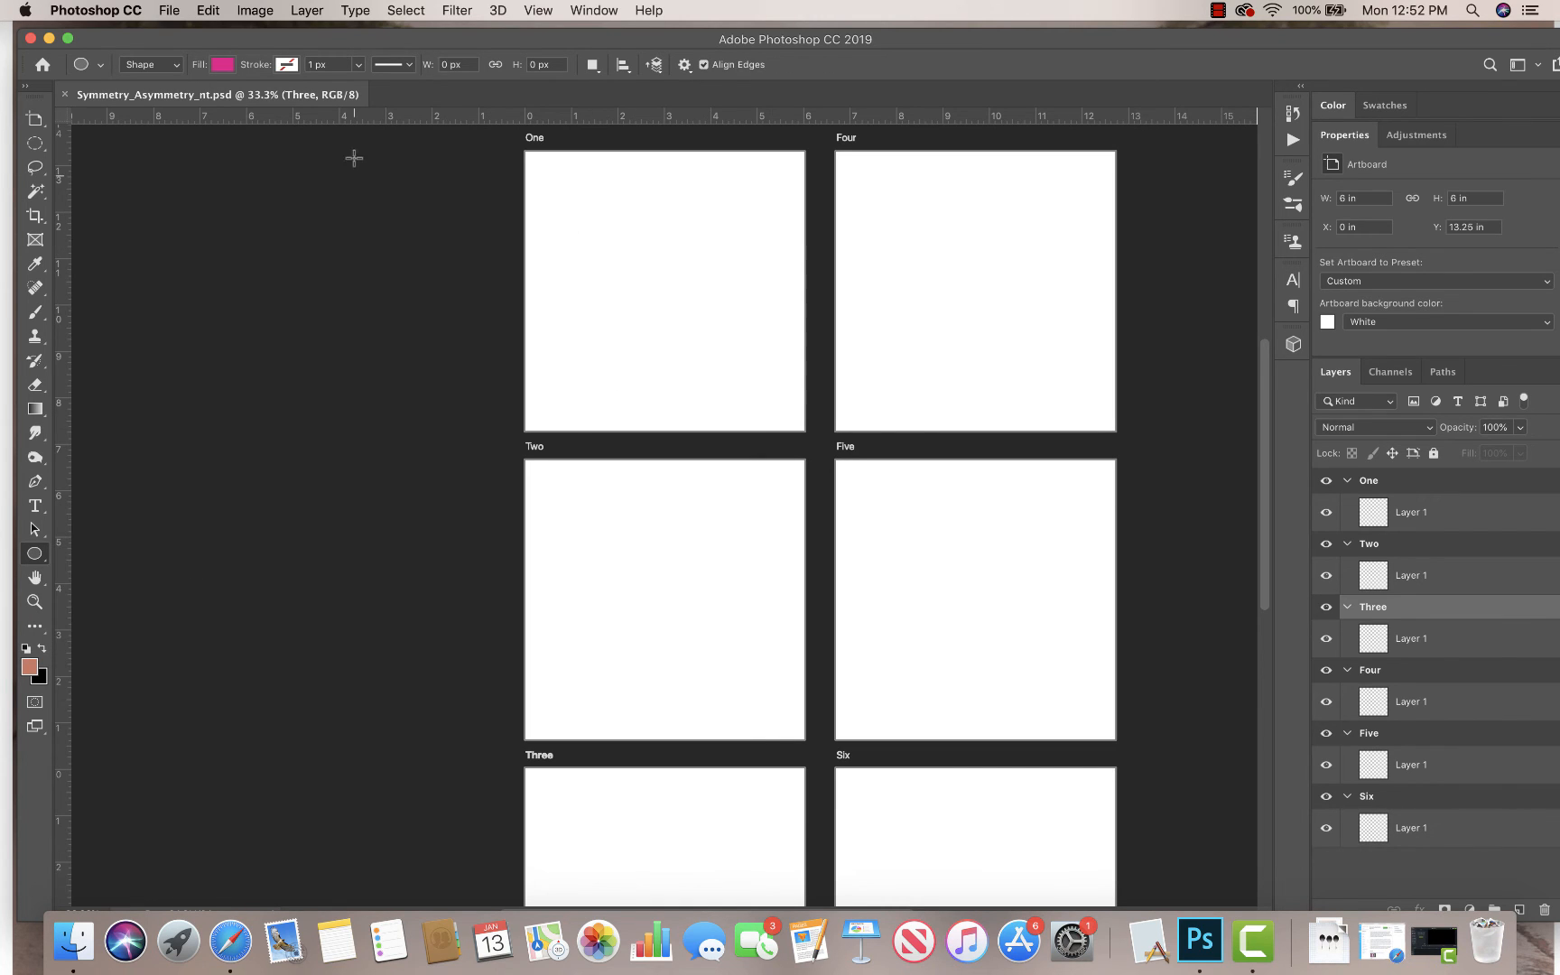
click(223, 64)
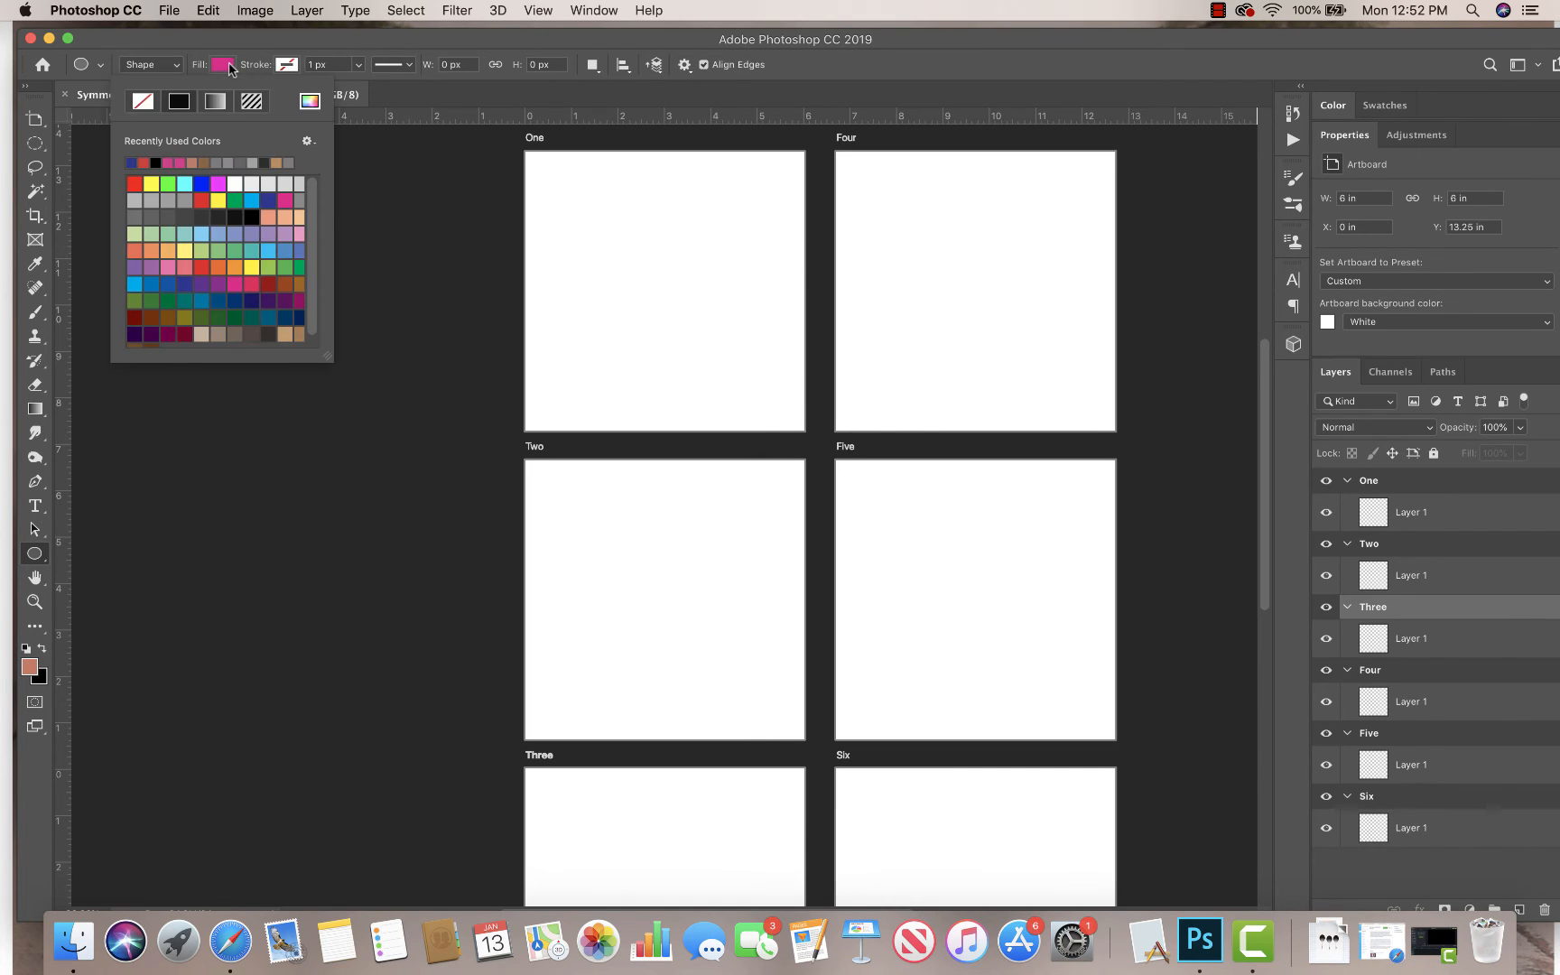
click(202, 248)
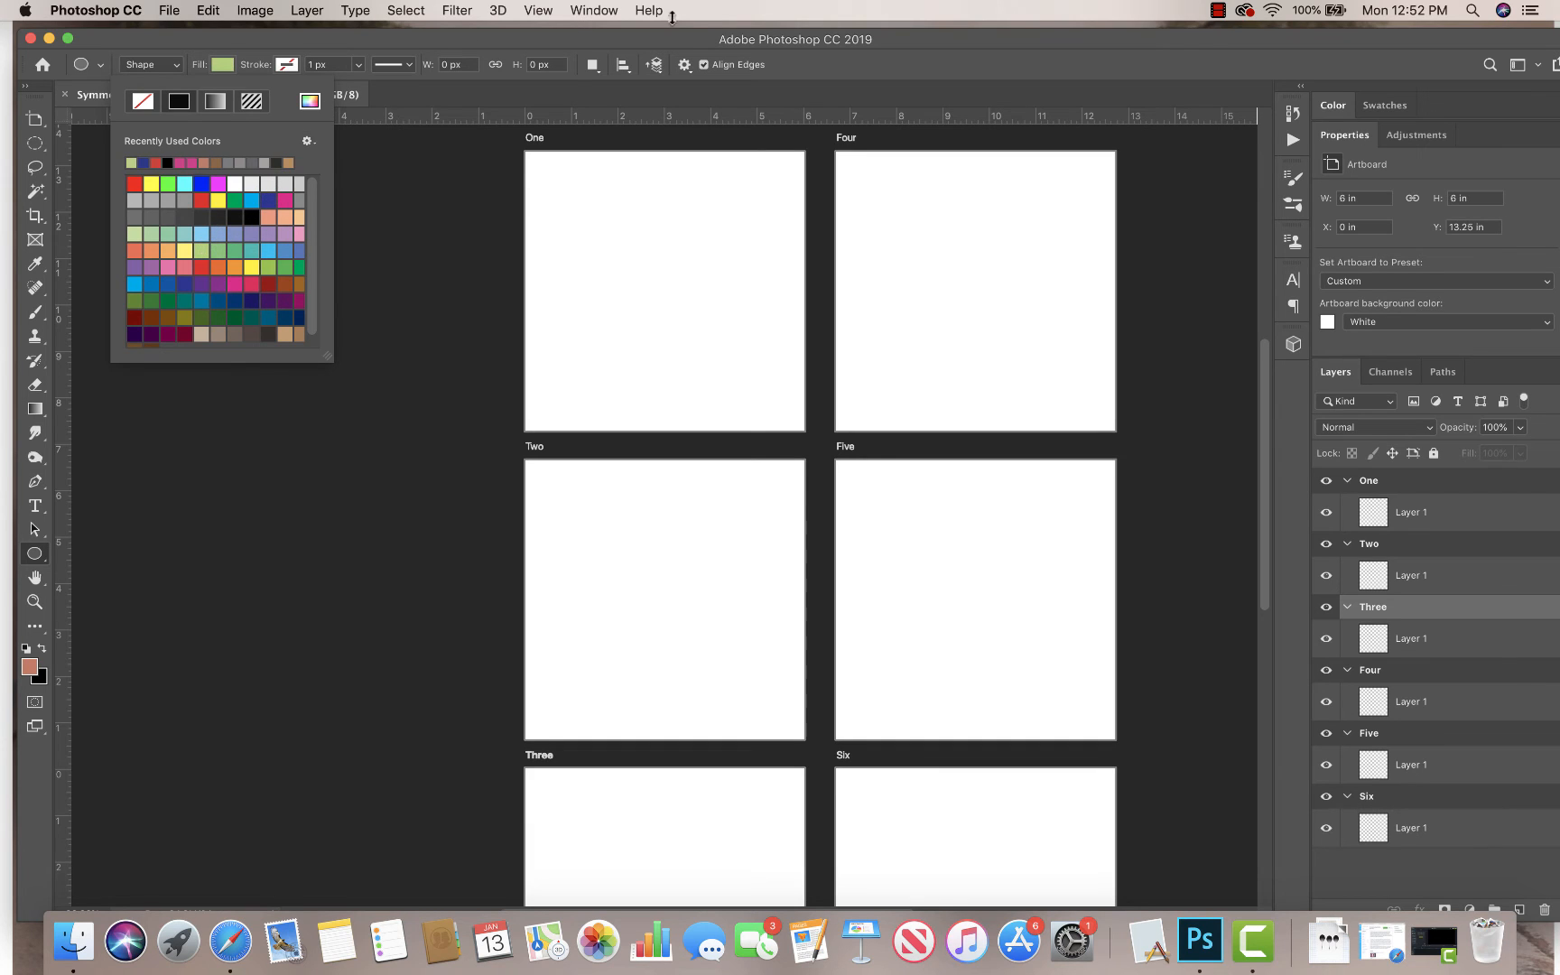
click(892, 62)
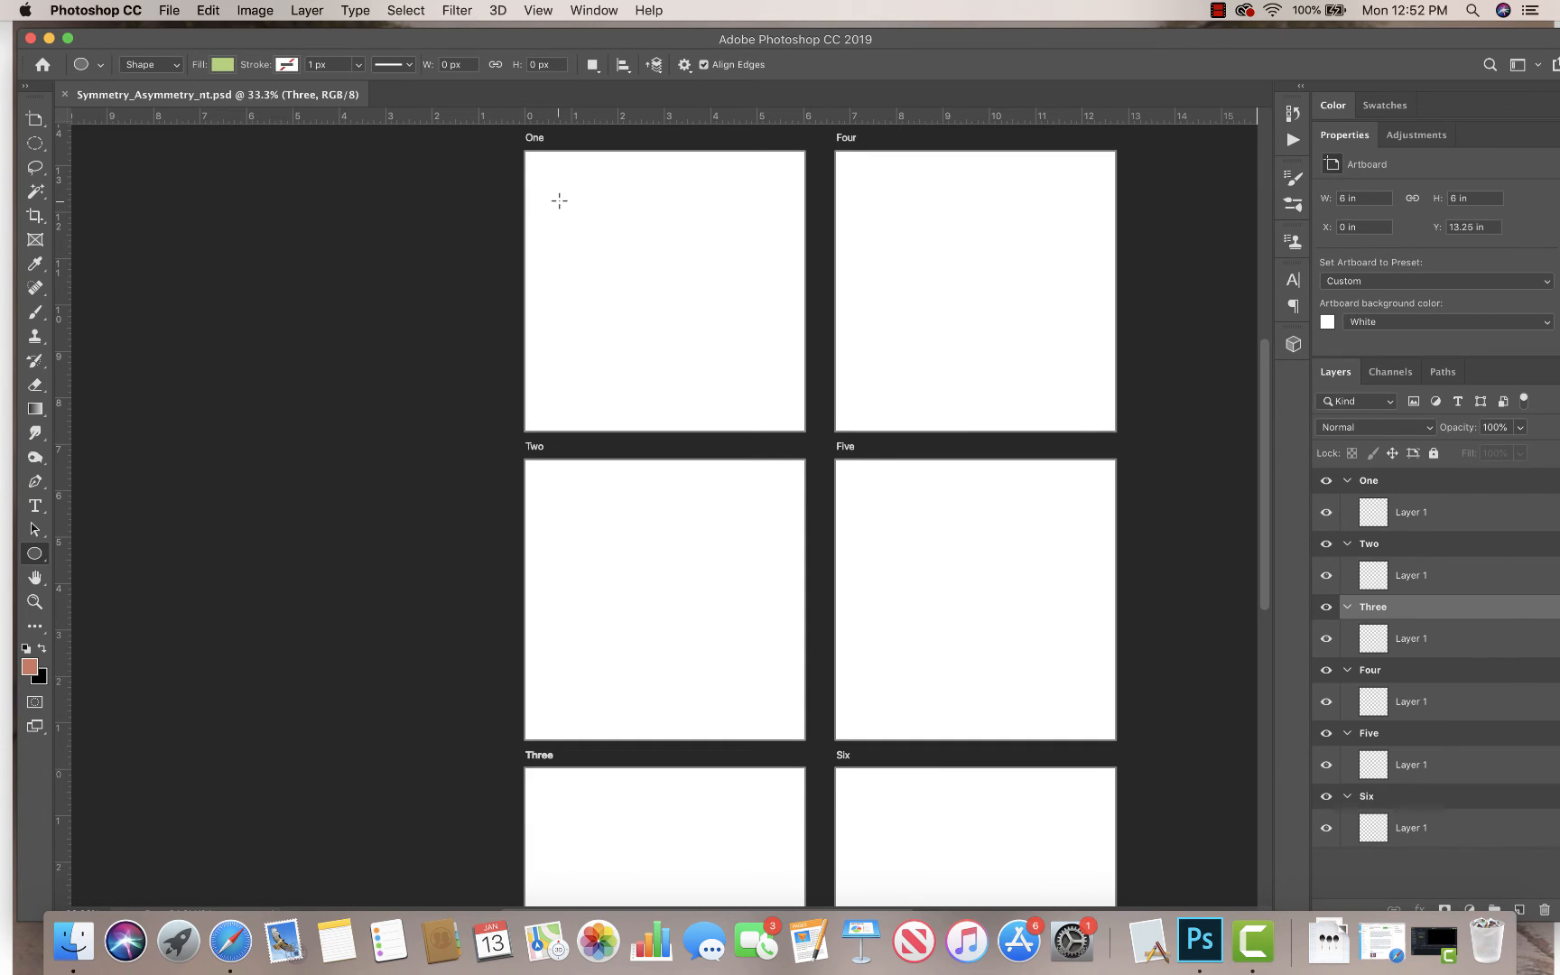
drag(558, 200, 629, 274)
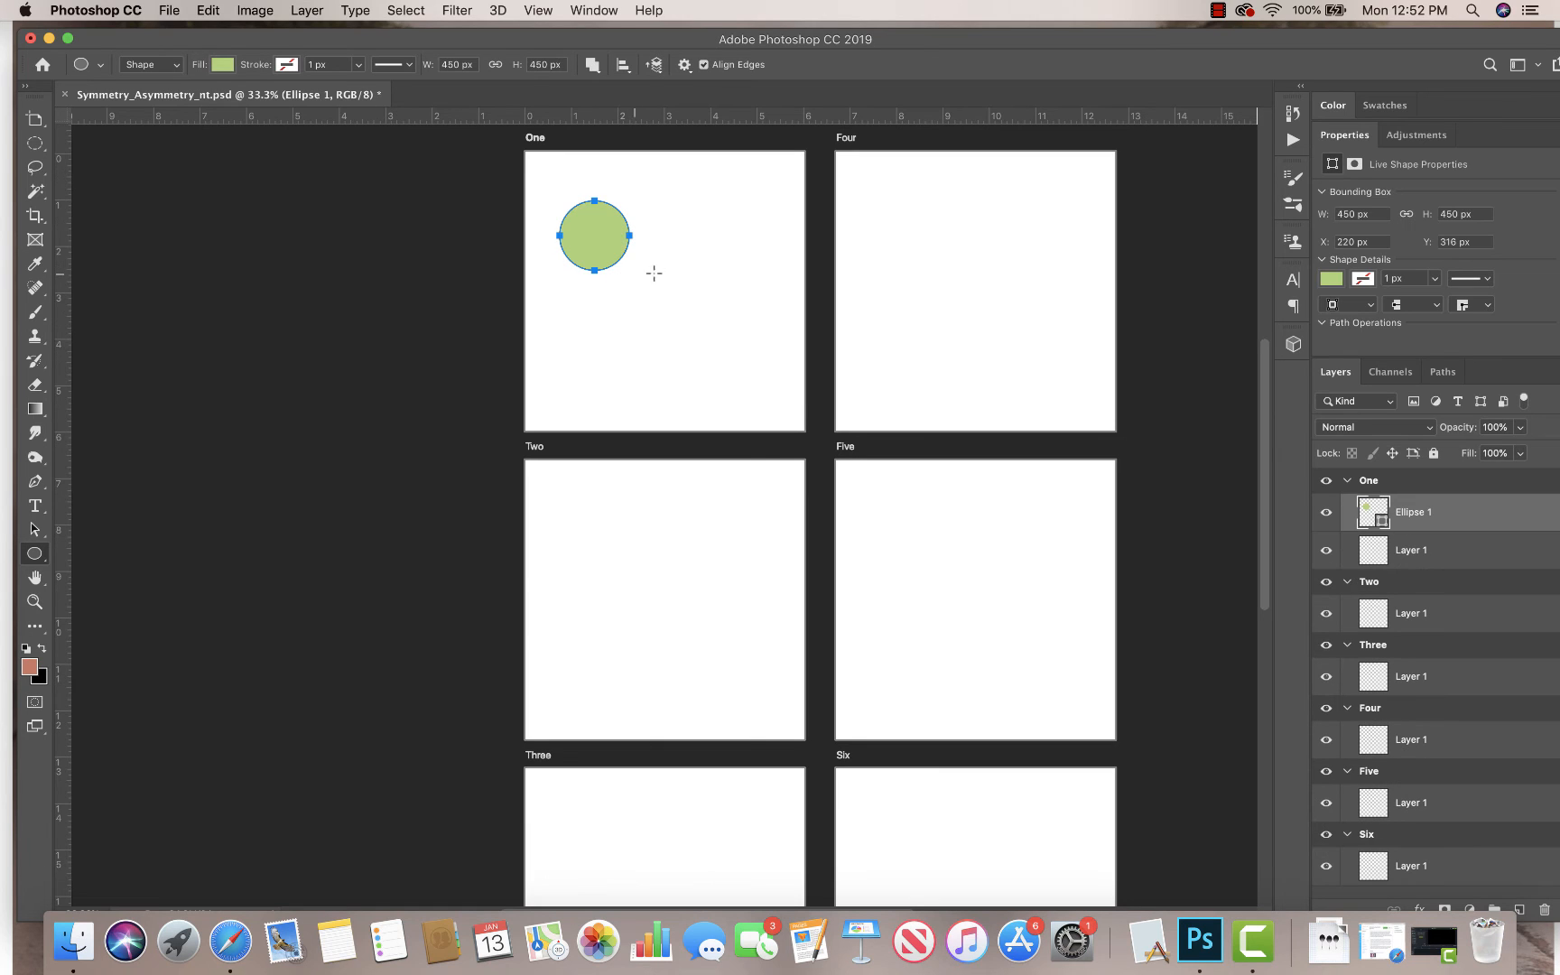
Step: Duplicate the green circle on artboard One and place the copy level with the original at X 1103 px, Y 316 px
click(32, 124)
drag(34, 124, 83, 121)
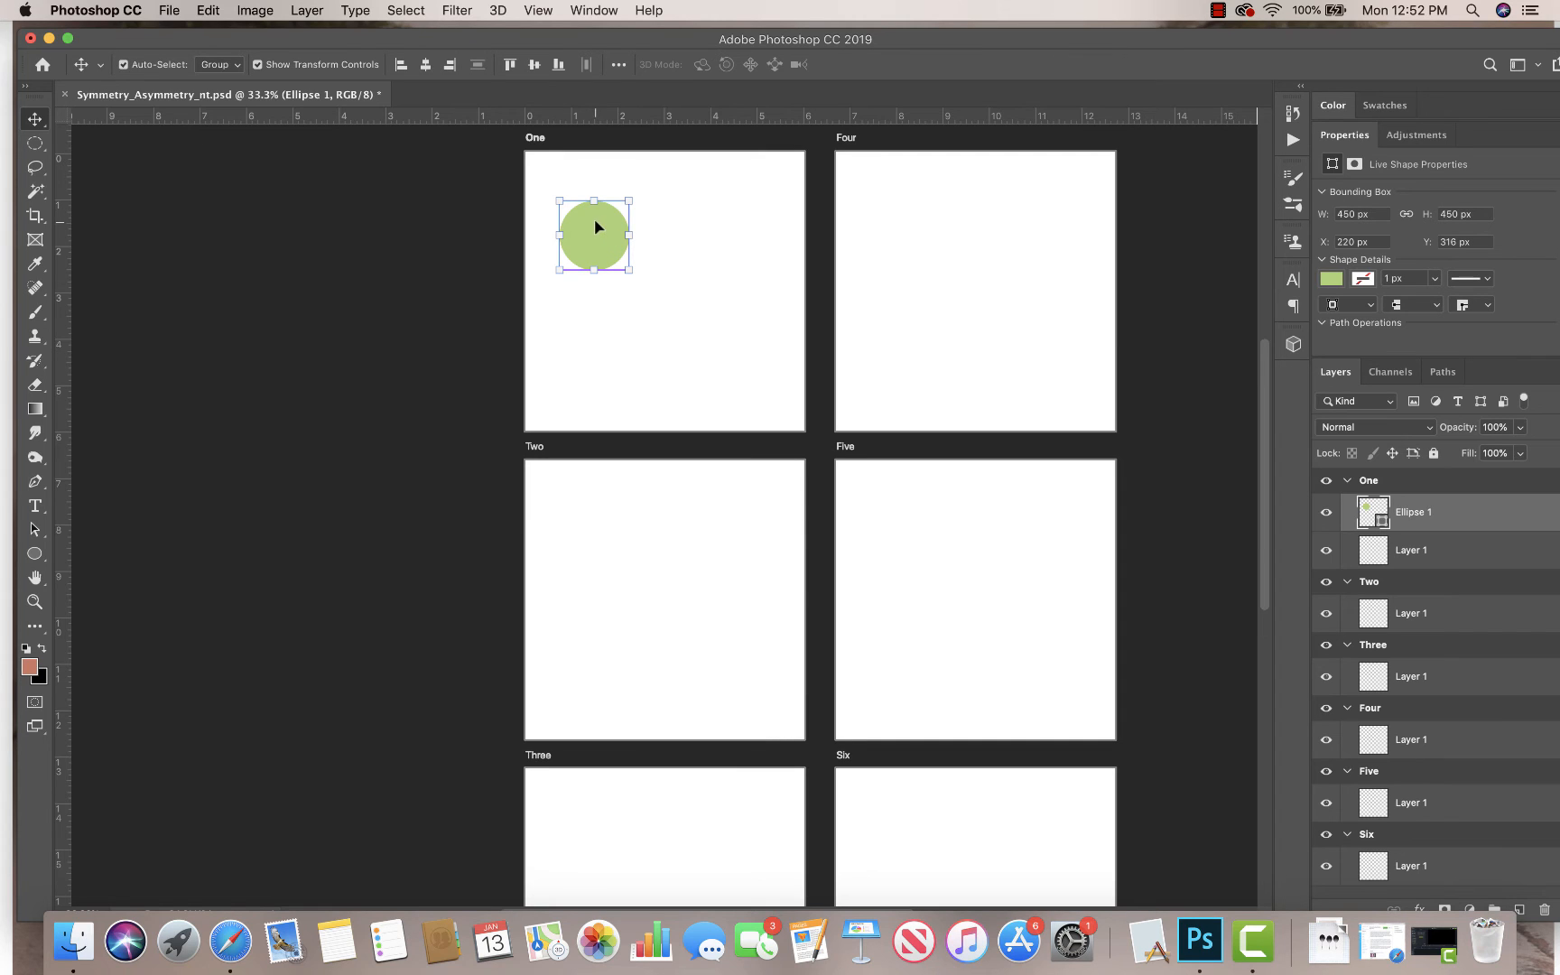
drag(605, 236, 746, 366)
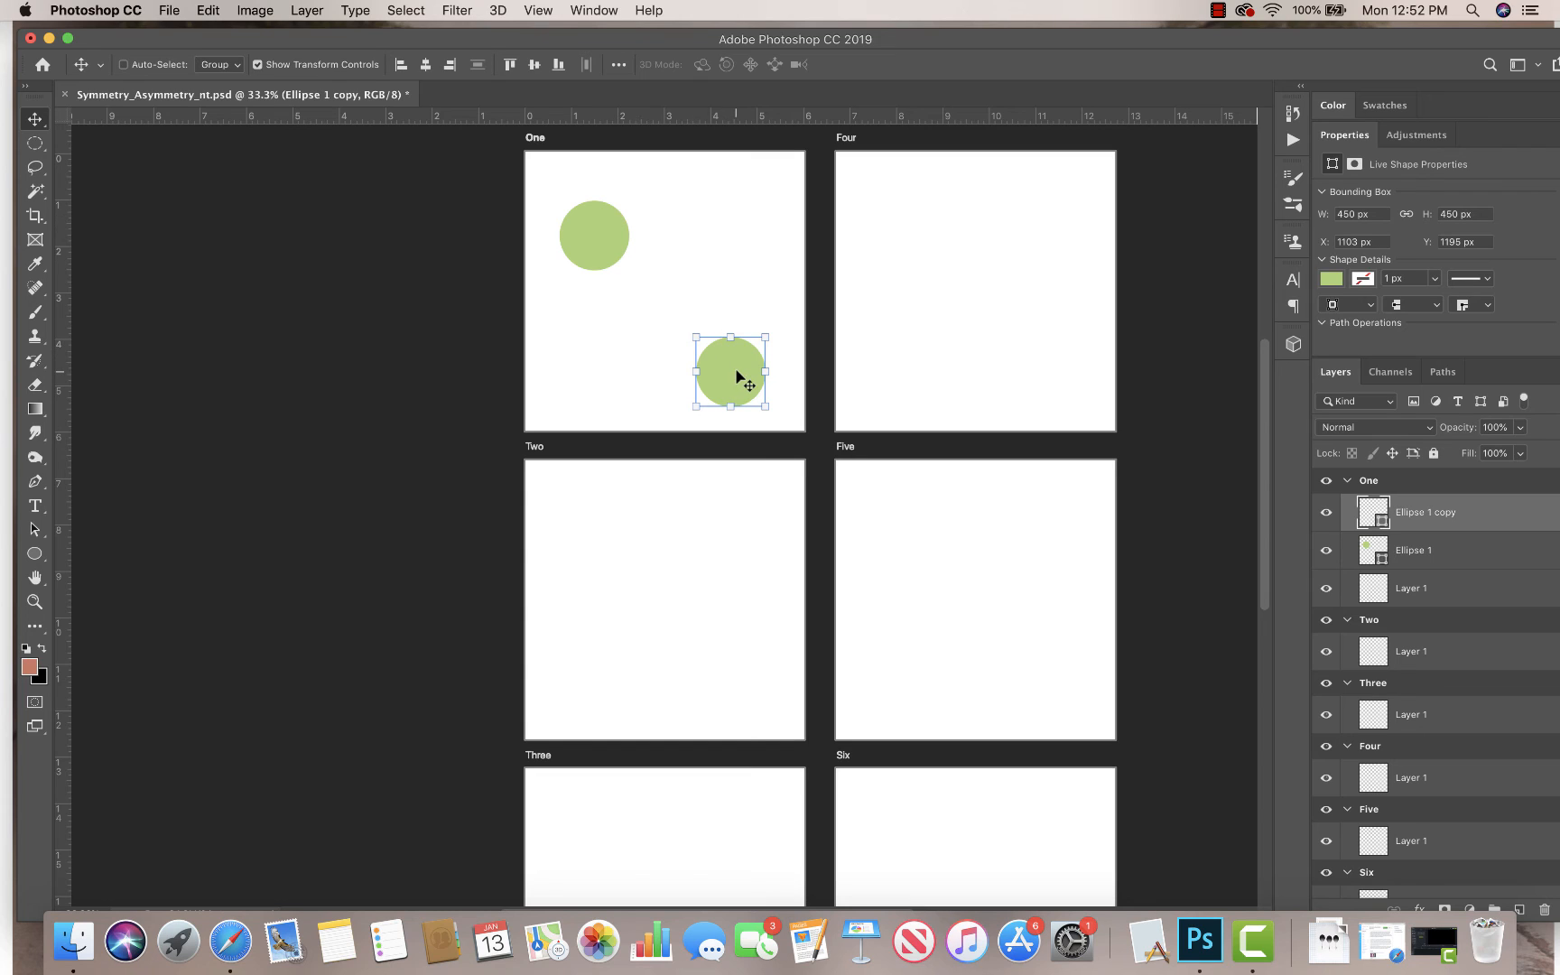
drag(738, 377, 736, 241)
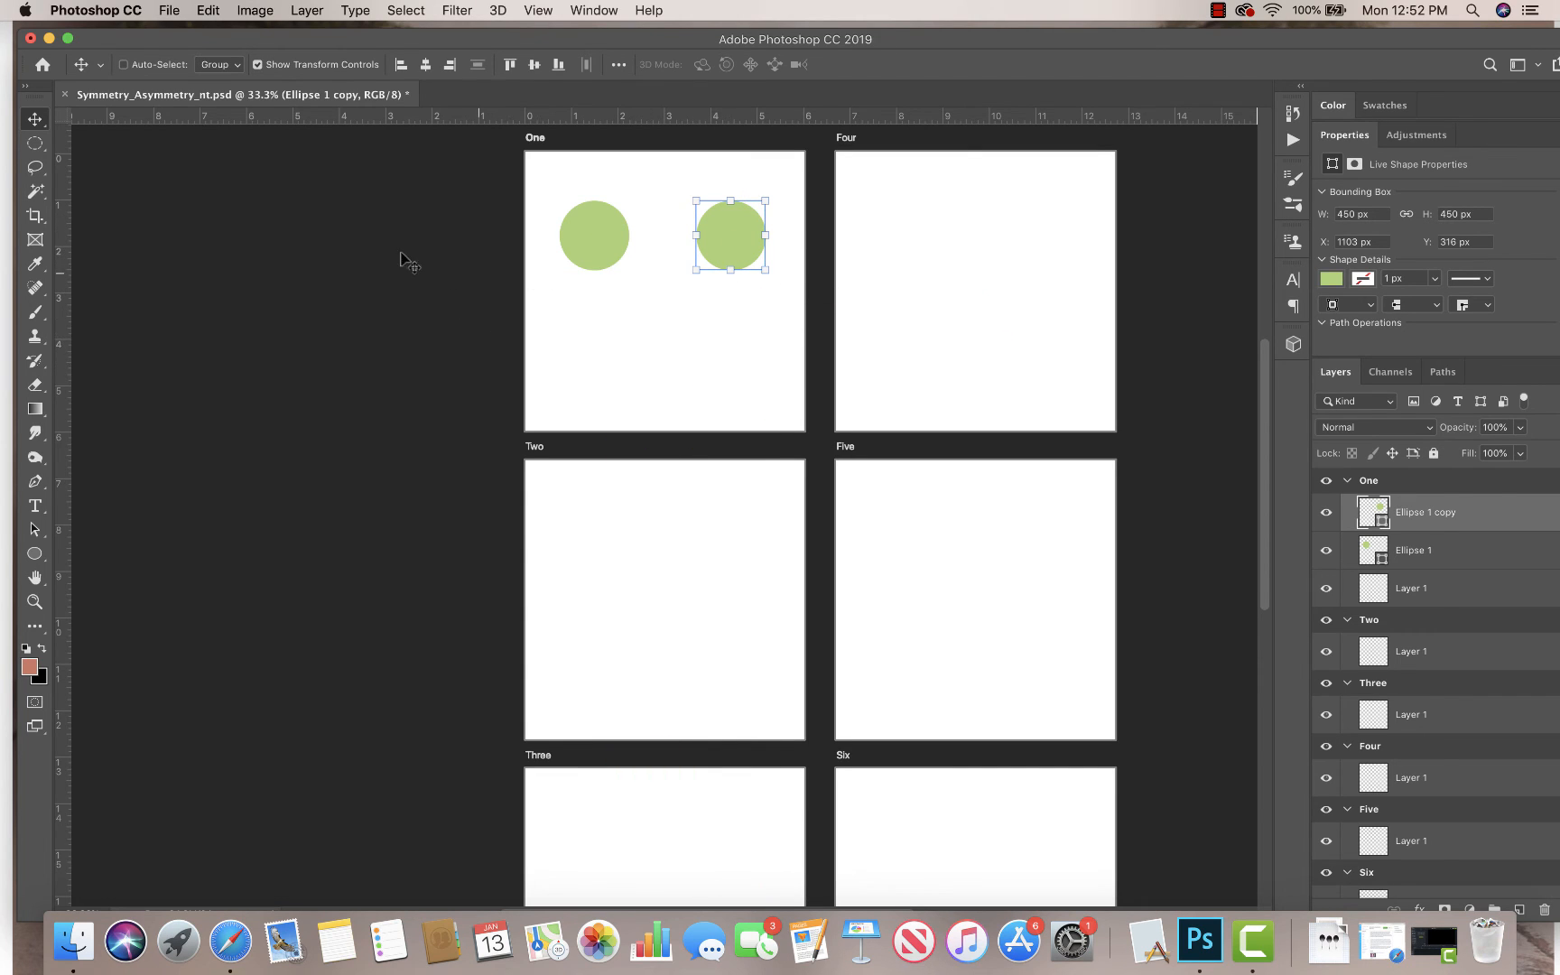
Step: Draw an upright green triangle about 560 by 487 px with the three-sided Polygon tool below the left circle on artboard One
click(32, 559)
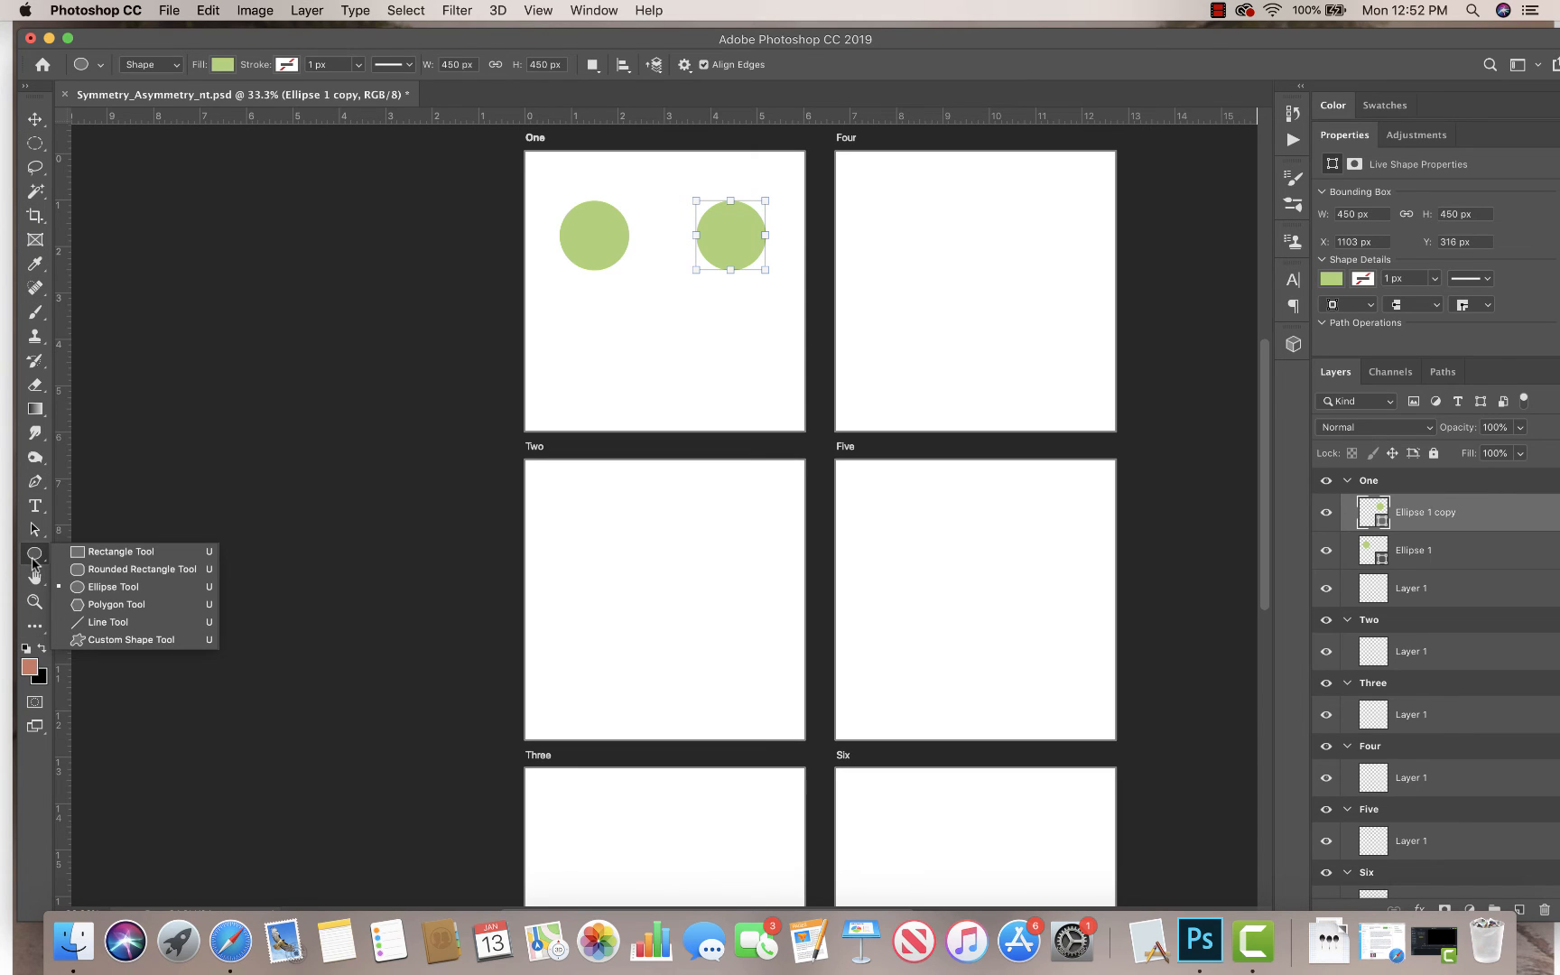
click(118, 590)
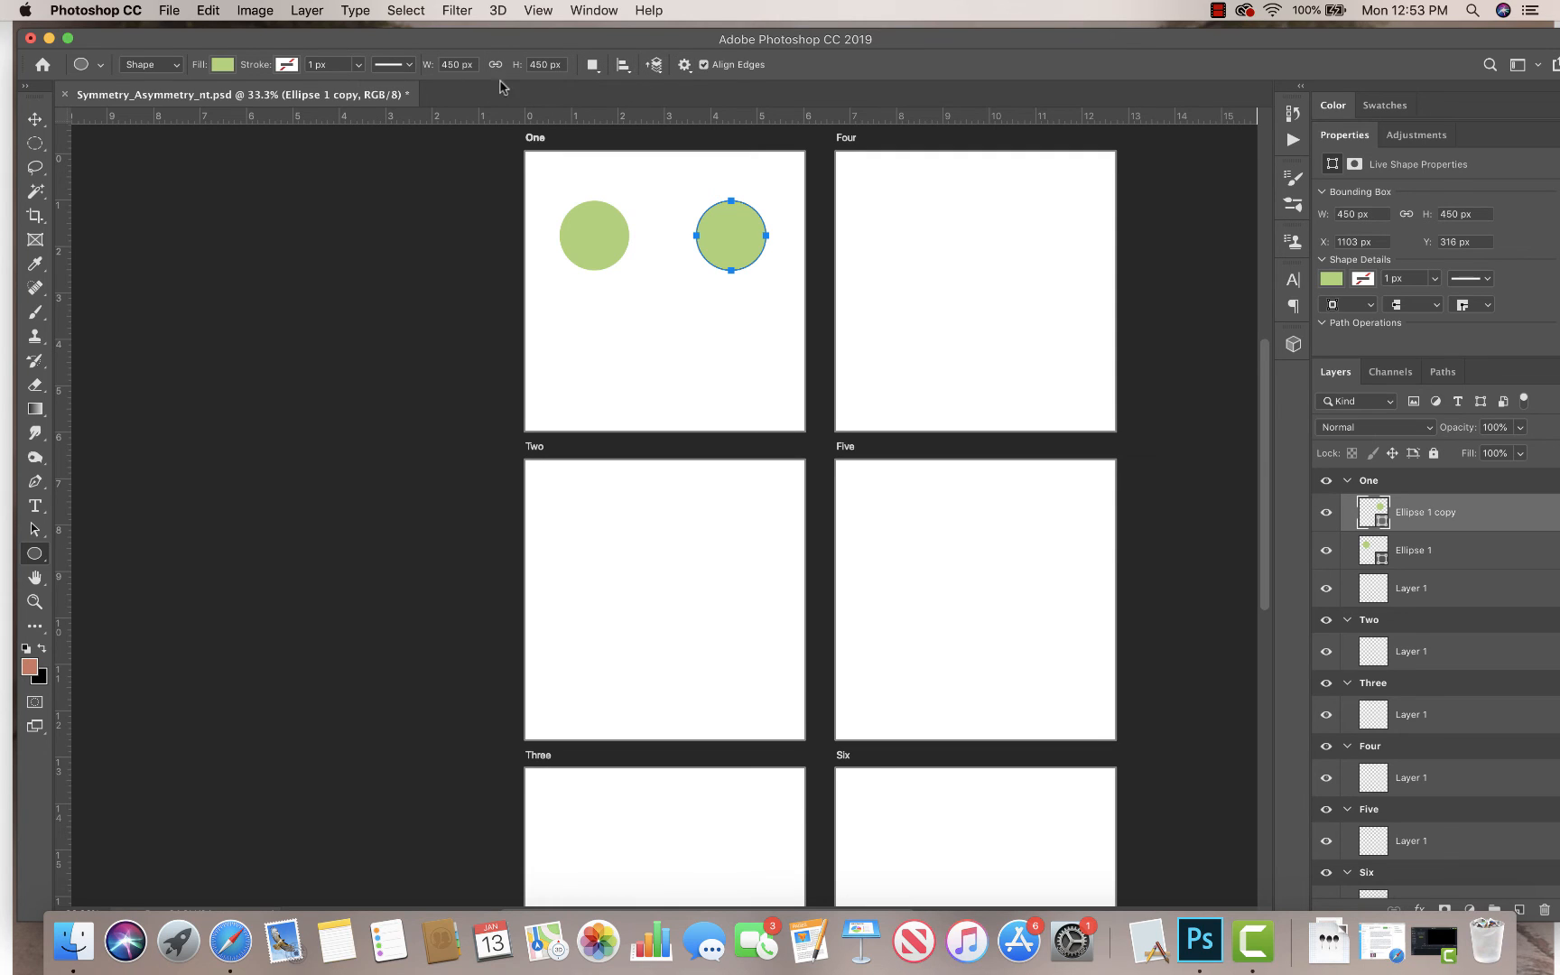
right_click(37, 557)
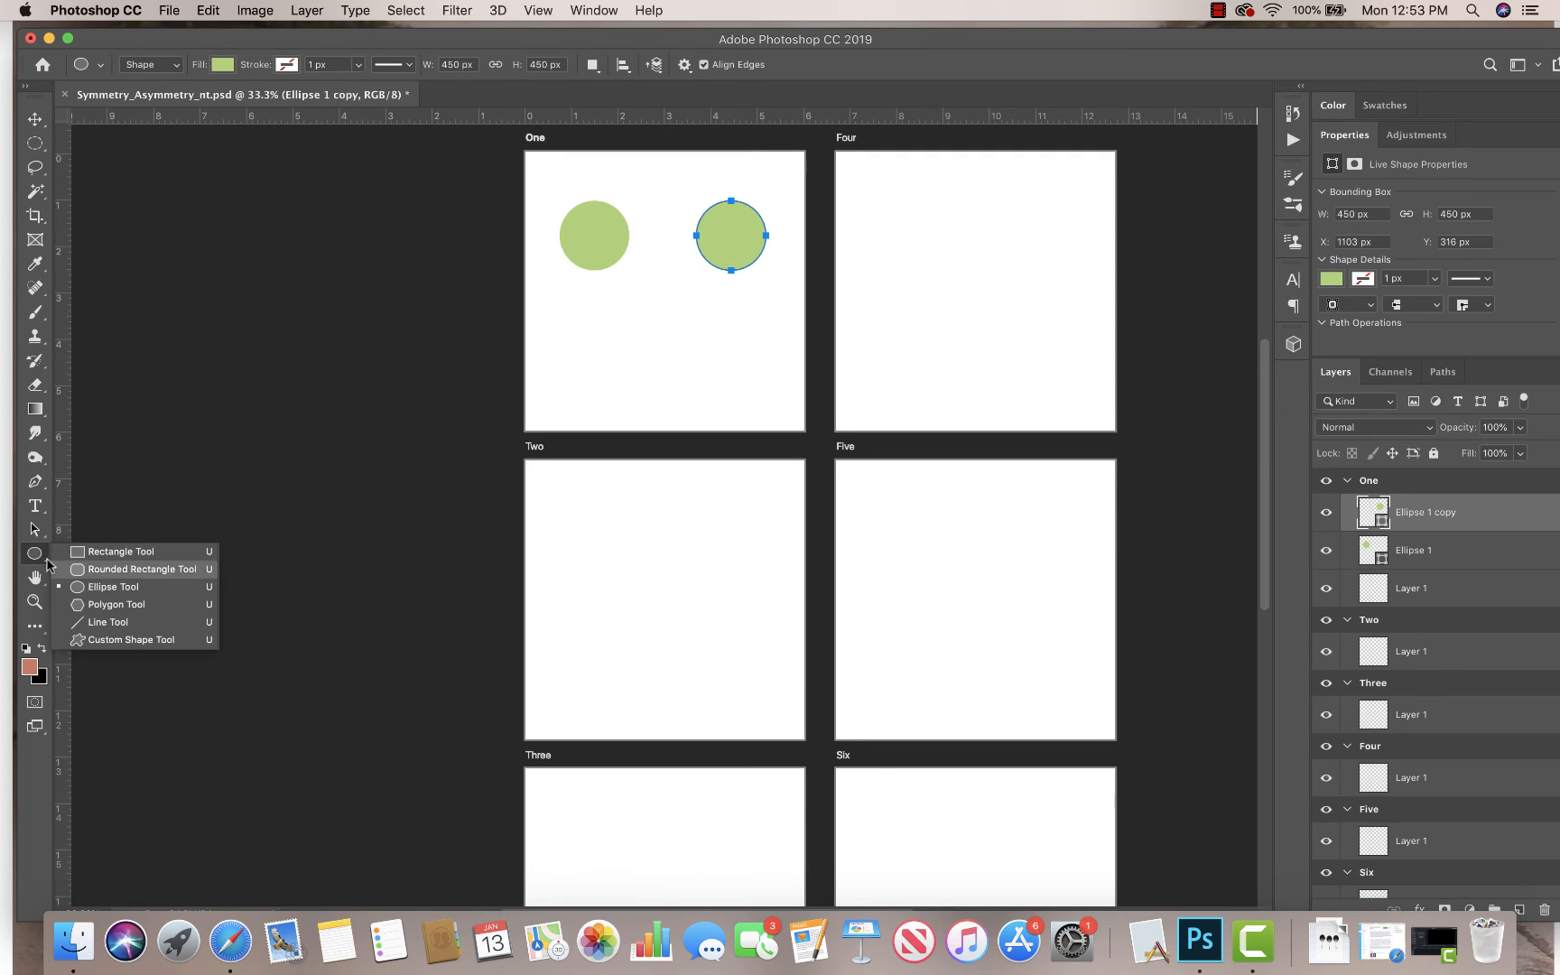
click(112, 602)
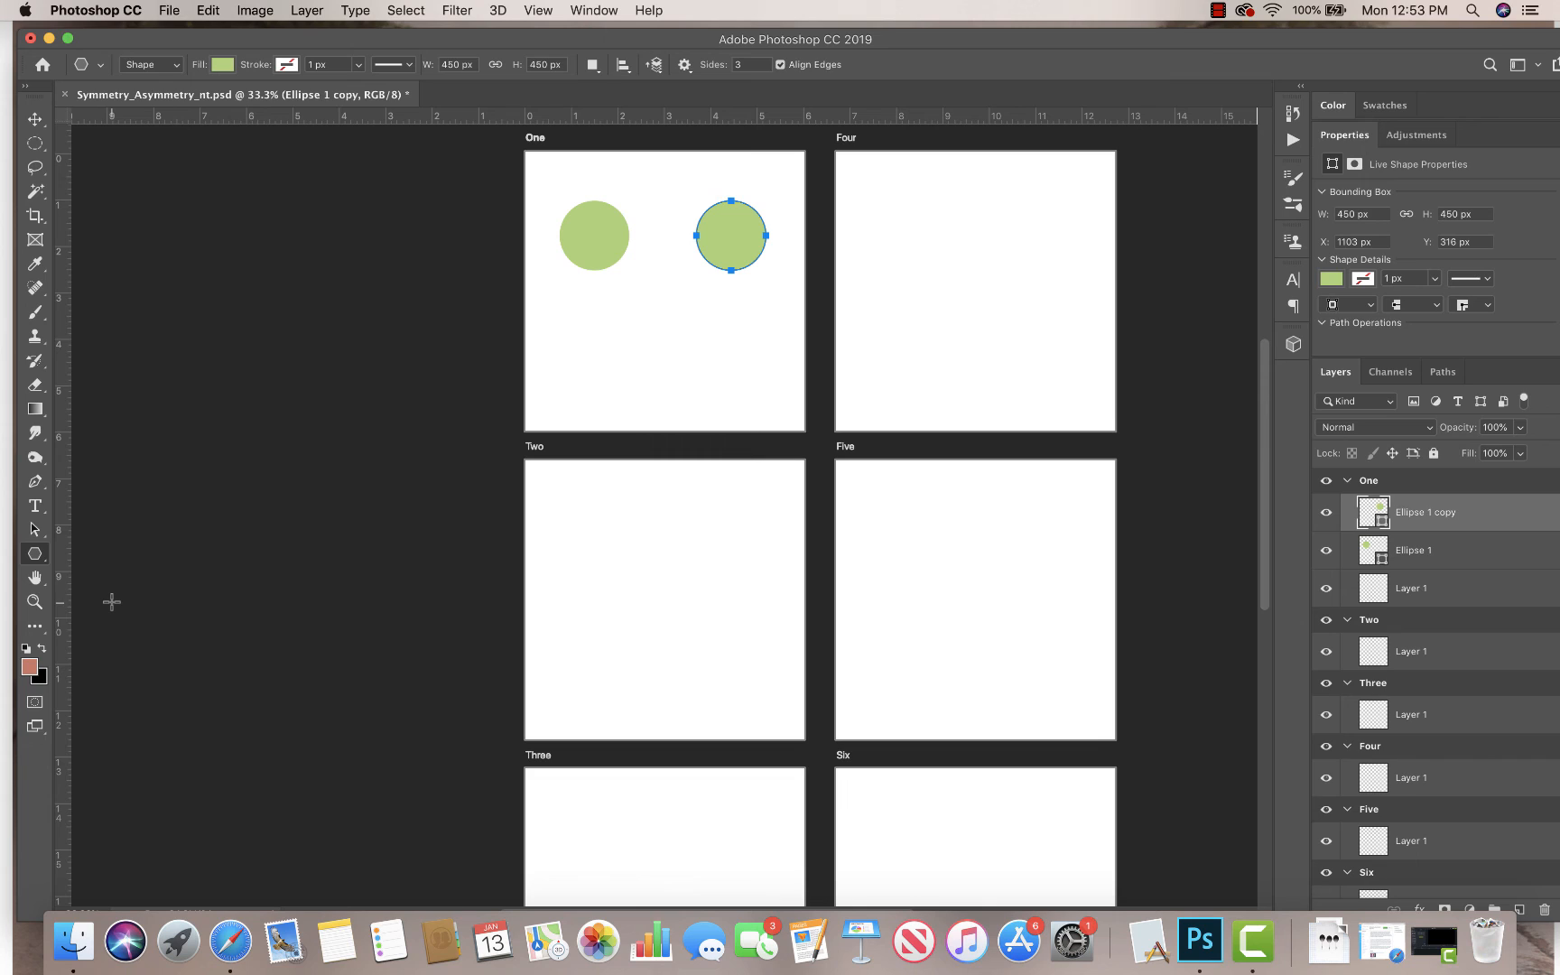
click(754, 69)
drag(632, 301, 596, 321)
key(v)
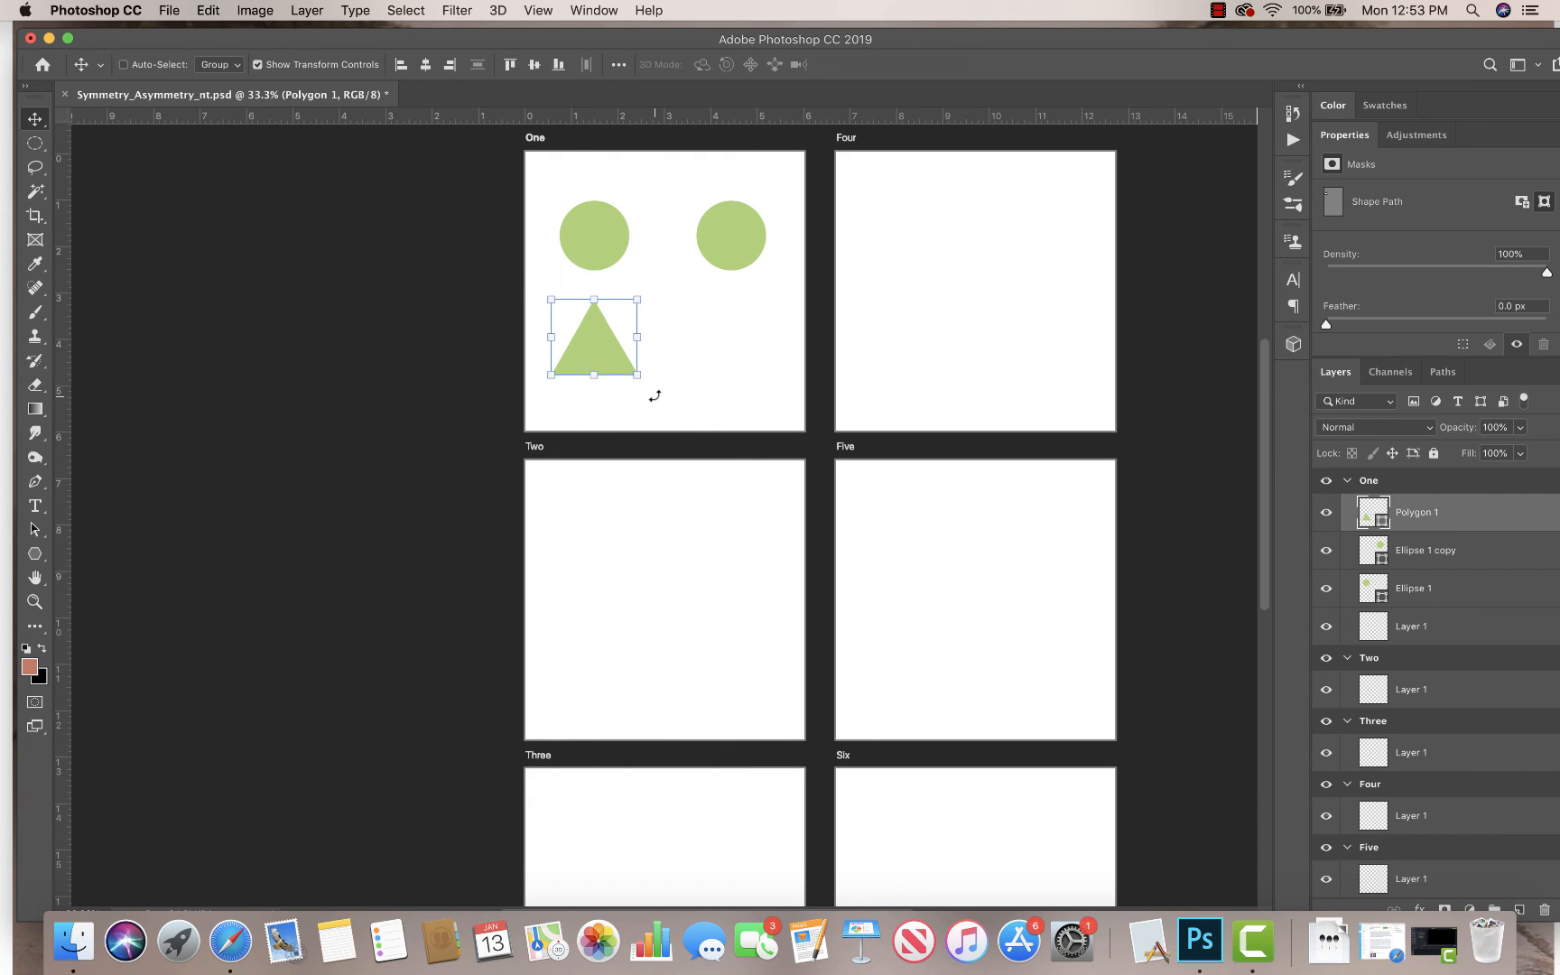
Step: Move the triangle's layer out of artboard One into artboard Two, above its Layer 1
key(super)
click(34, 144)
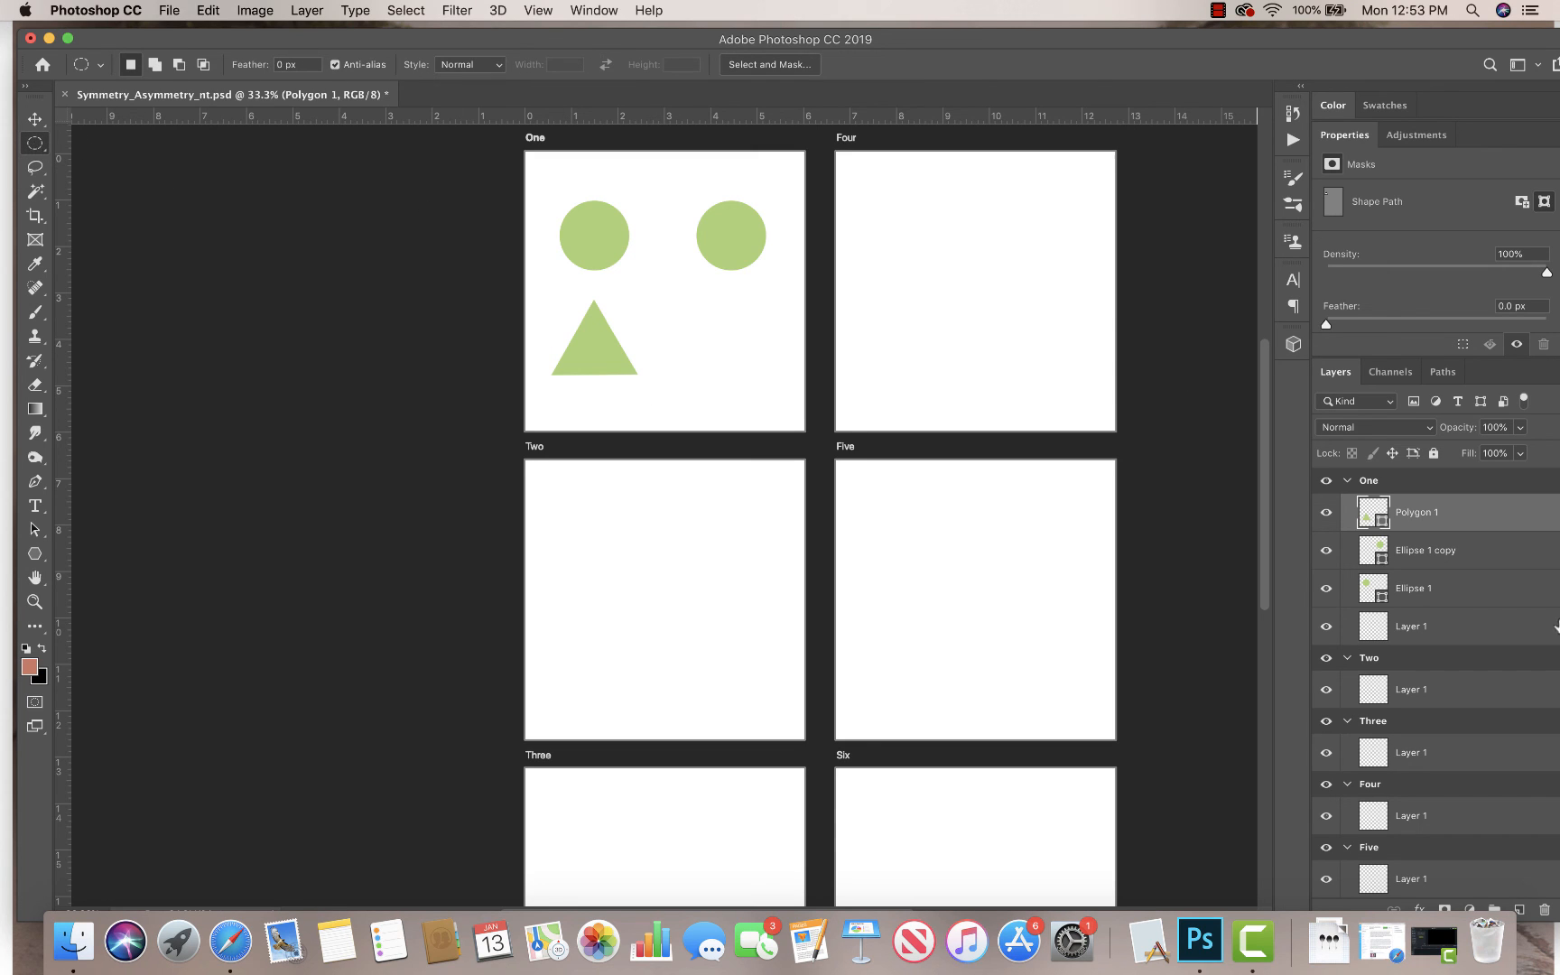
click(1424, 554)
click(1421, 513)
drag(1441, 511, 1438, 664)
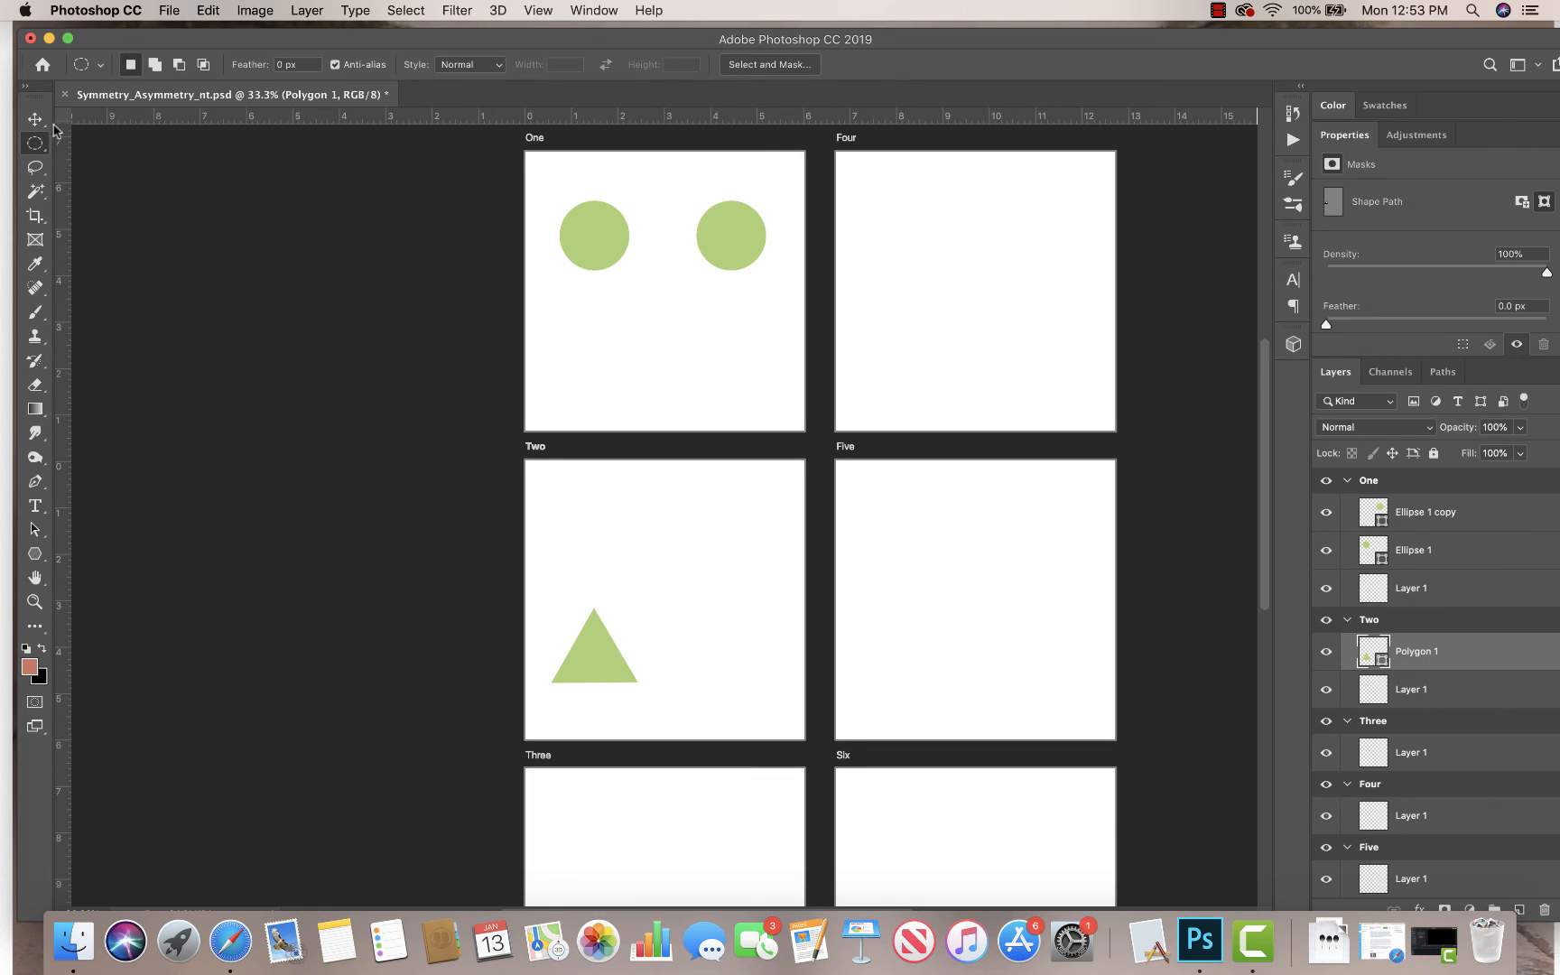
Step: Move the triangle to the upper left of artboard Two and place a magenta-filled duplicate level with it on the right
key(v)
drag(604, 662, 743, 535)
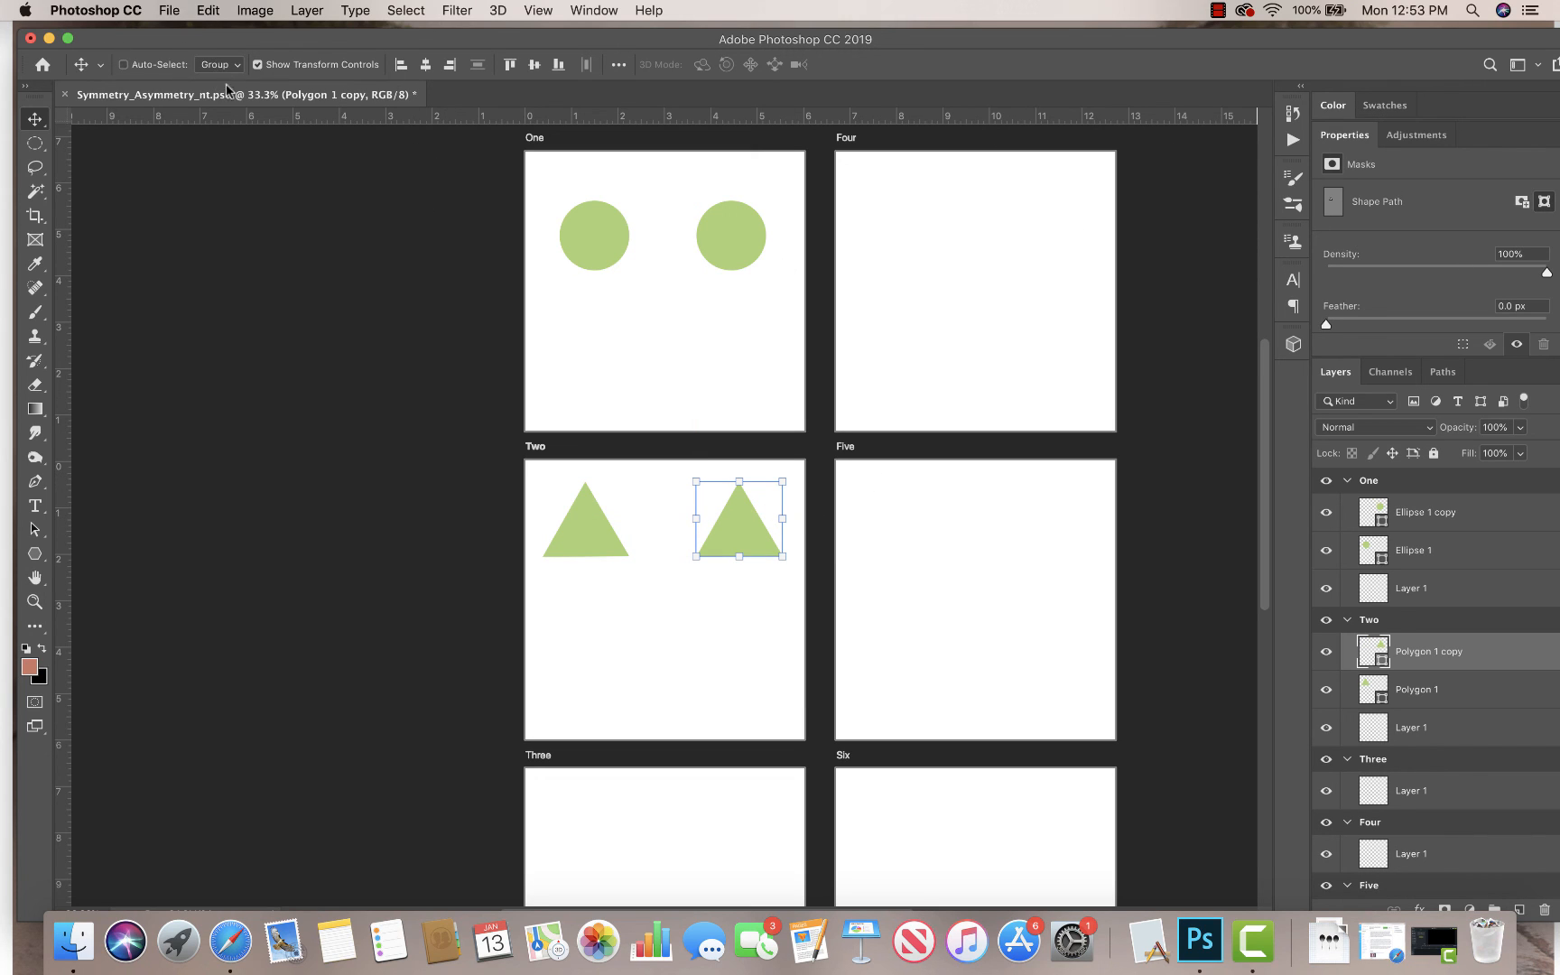
key(u)
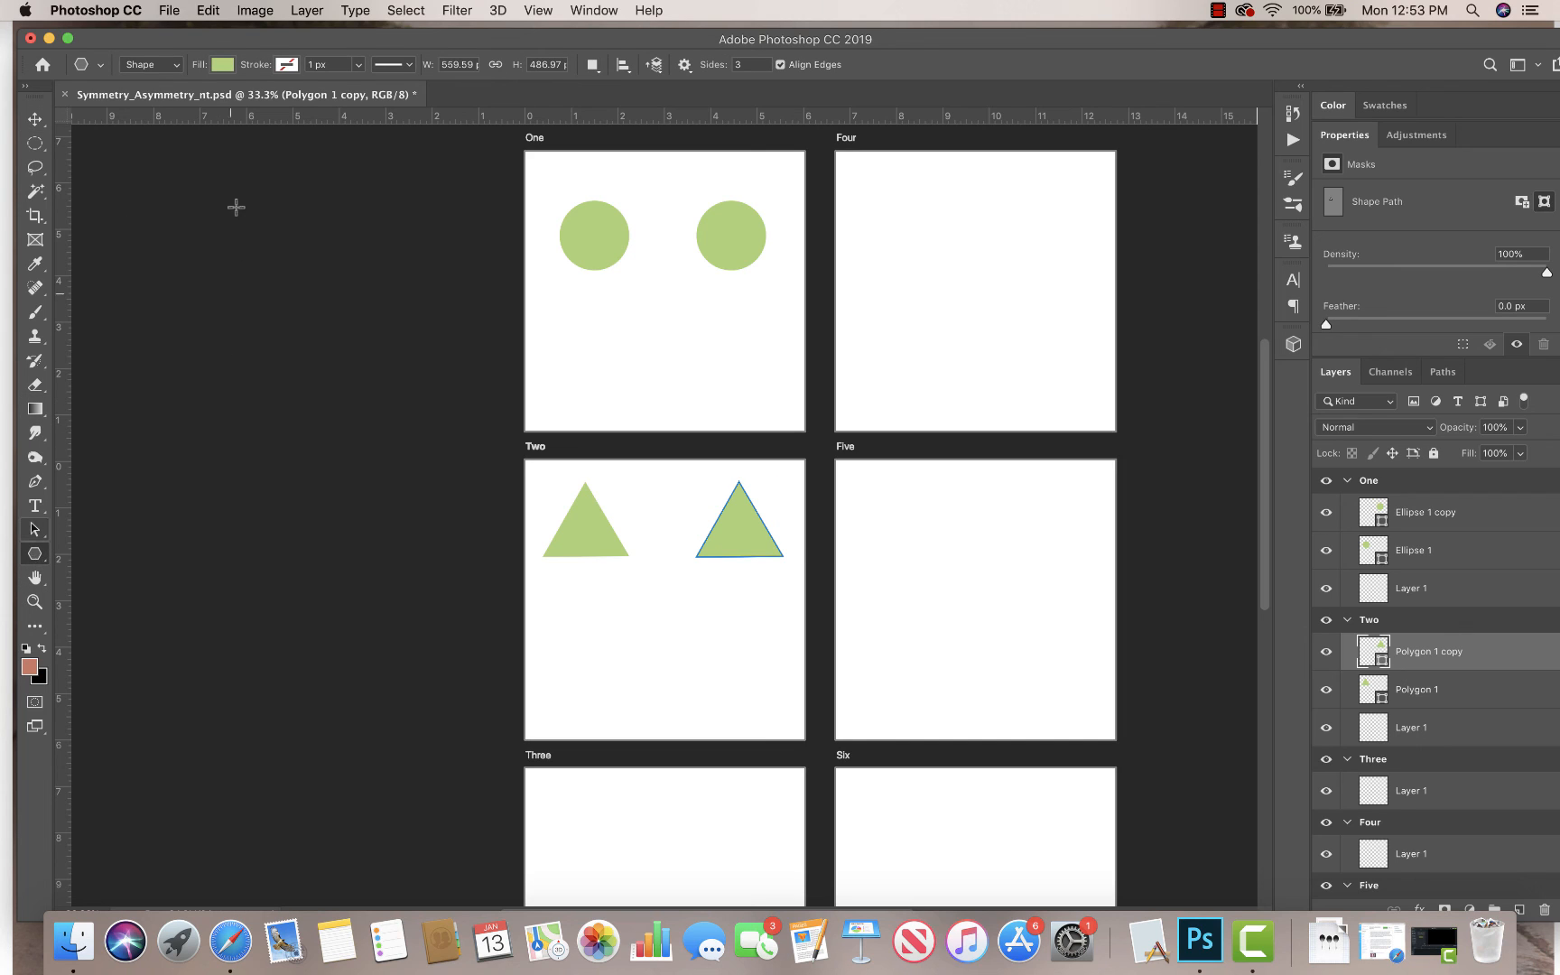
click(222, 65)
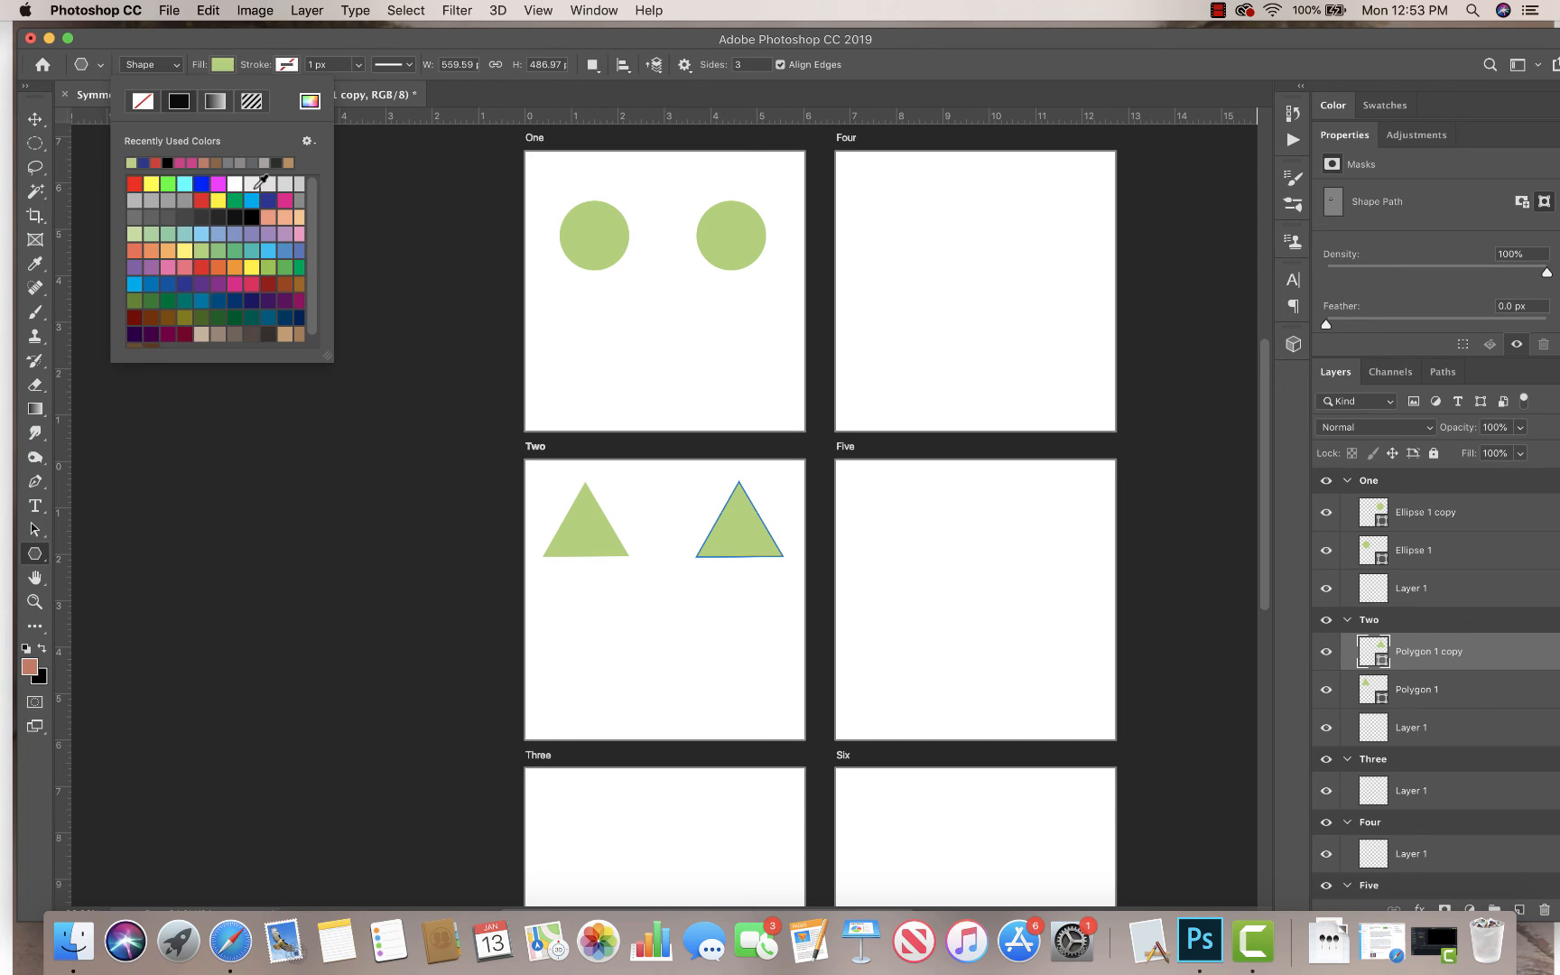
click(283, 198)
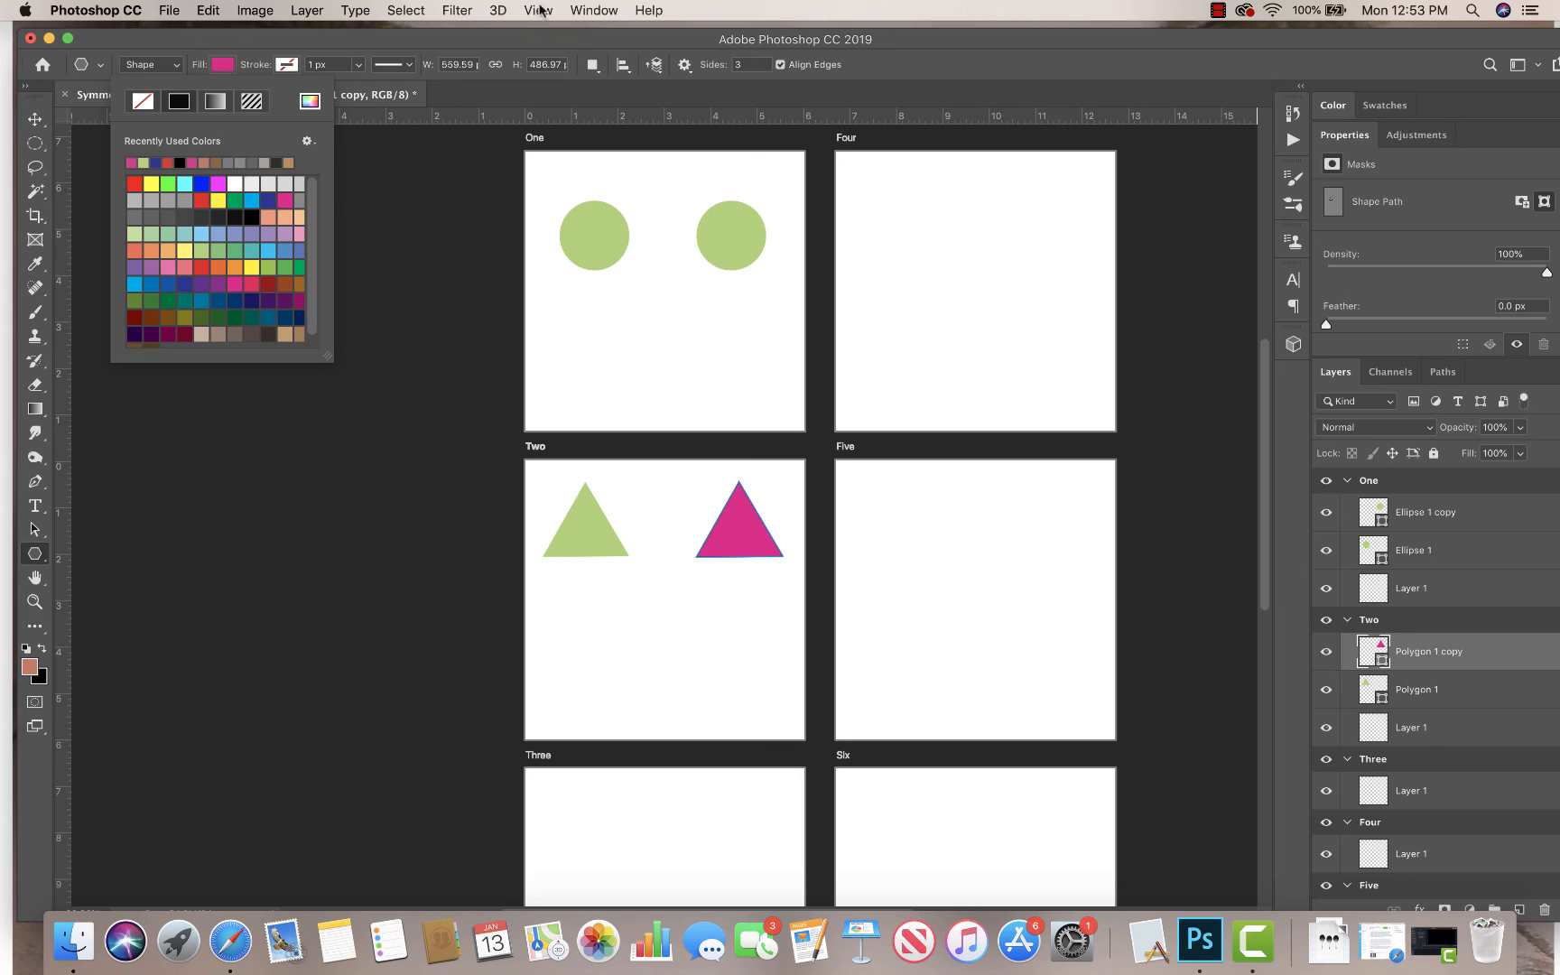
Step: Select the right-hand circle's layer on artboard One and change its fill to the bright magenta swatch
click(42, 118)
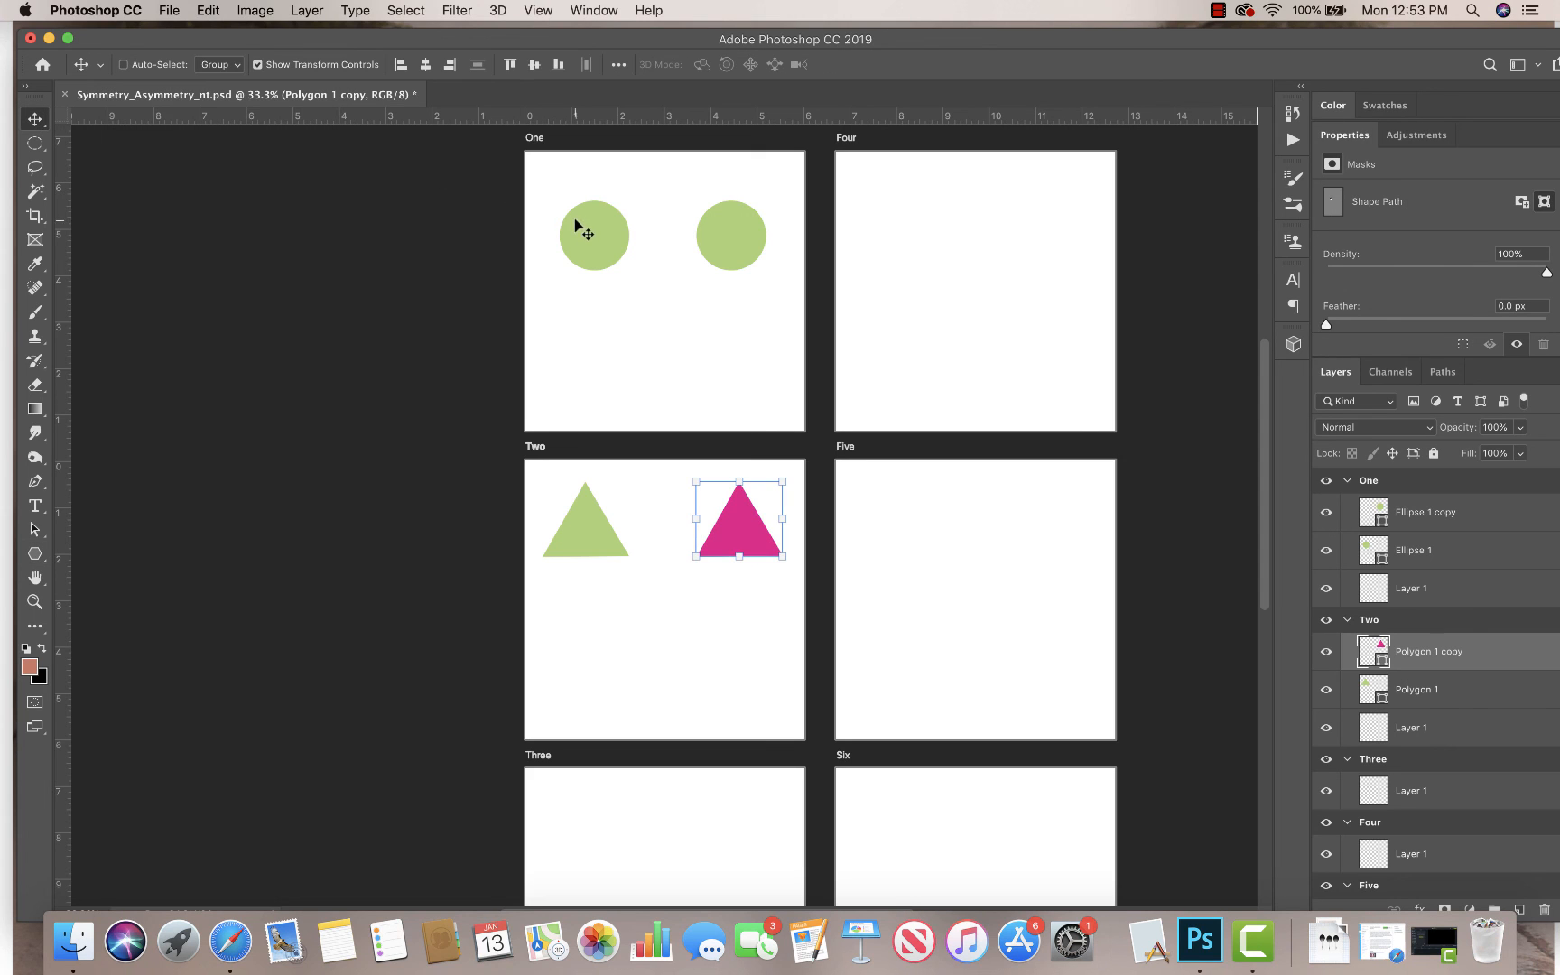
click(1433, 520)
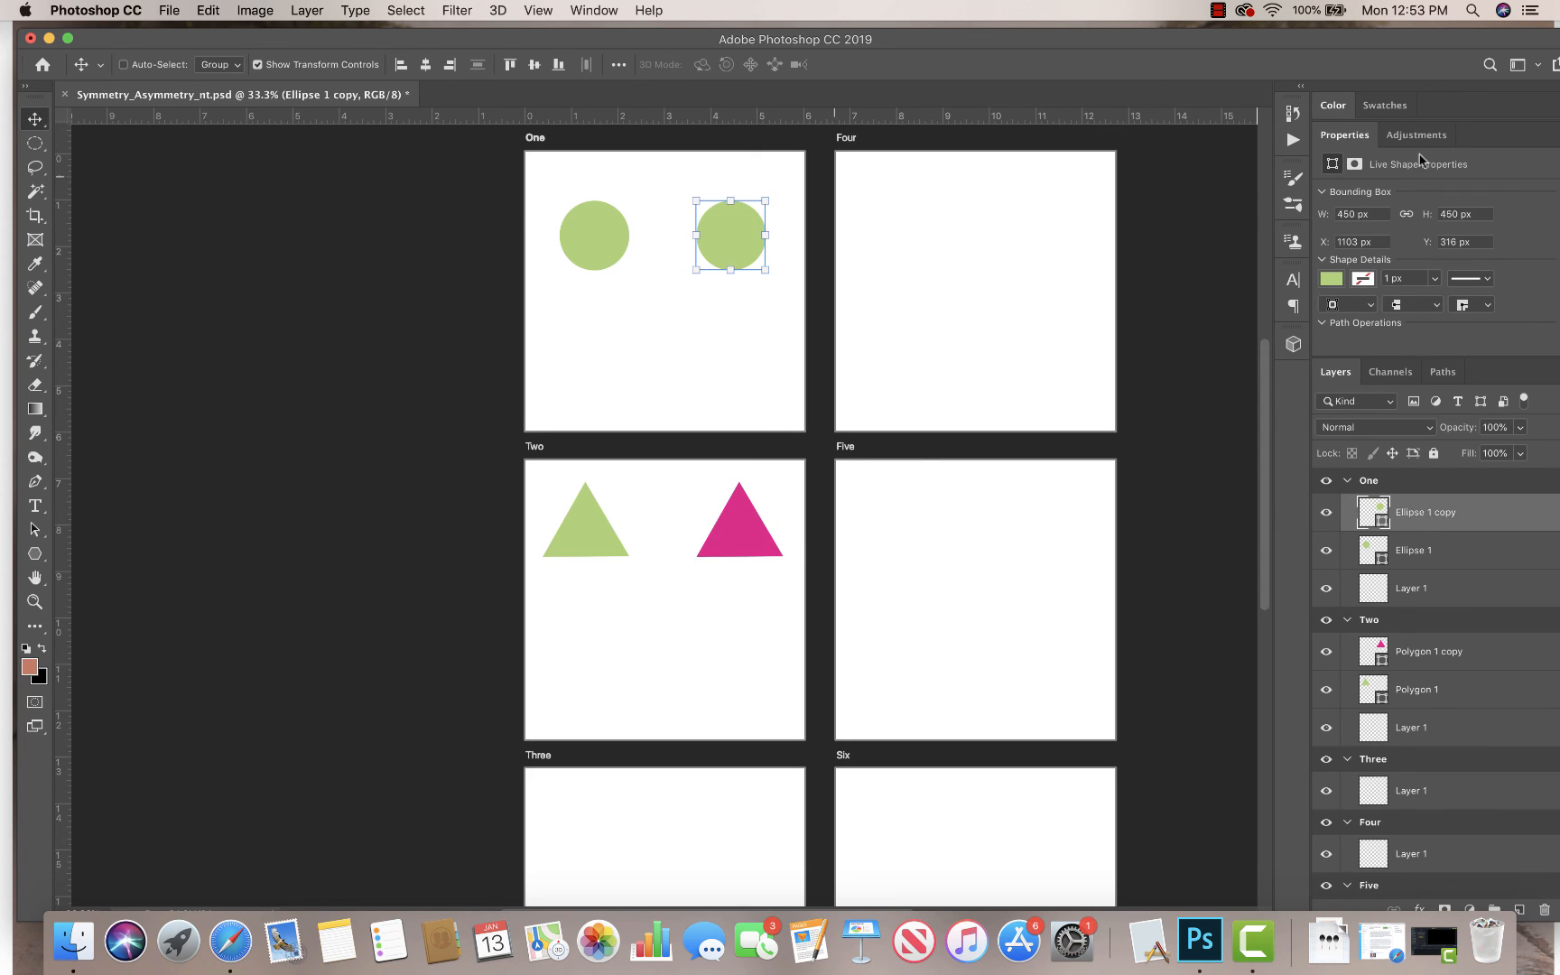
click(1333, 279)
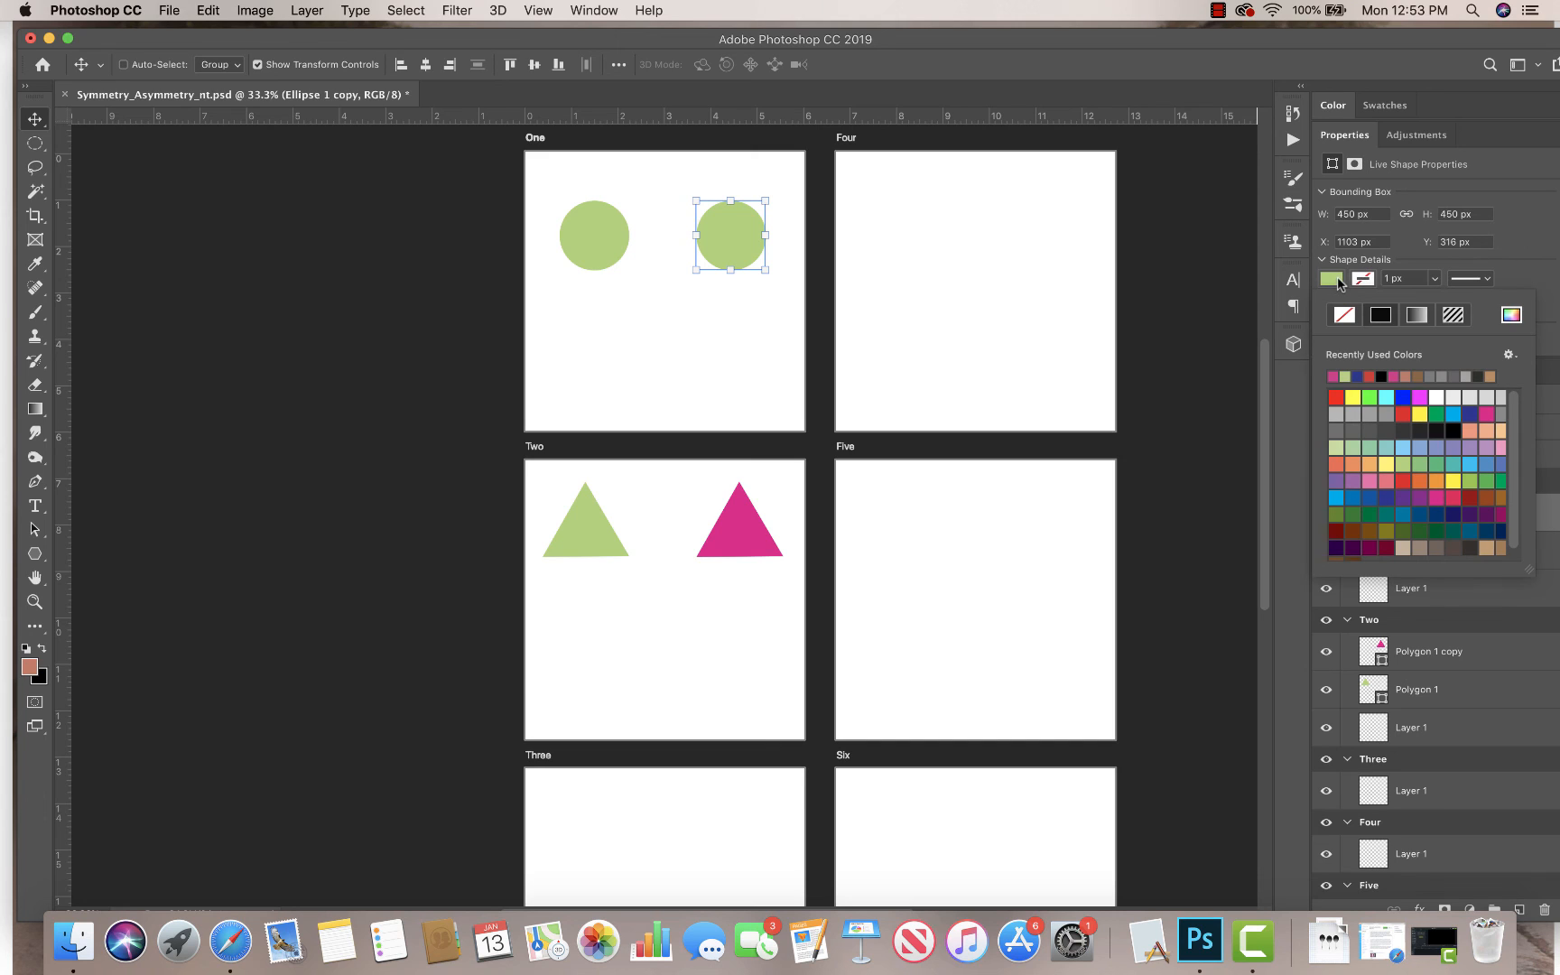
click(1419, 397)
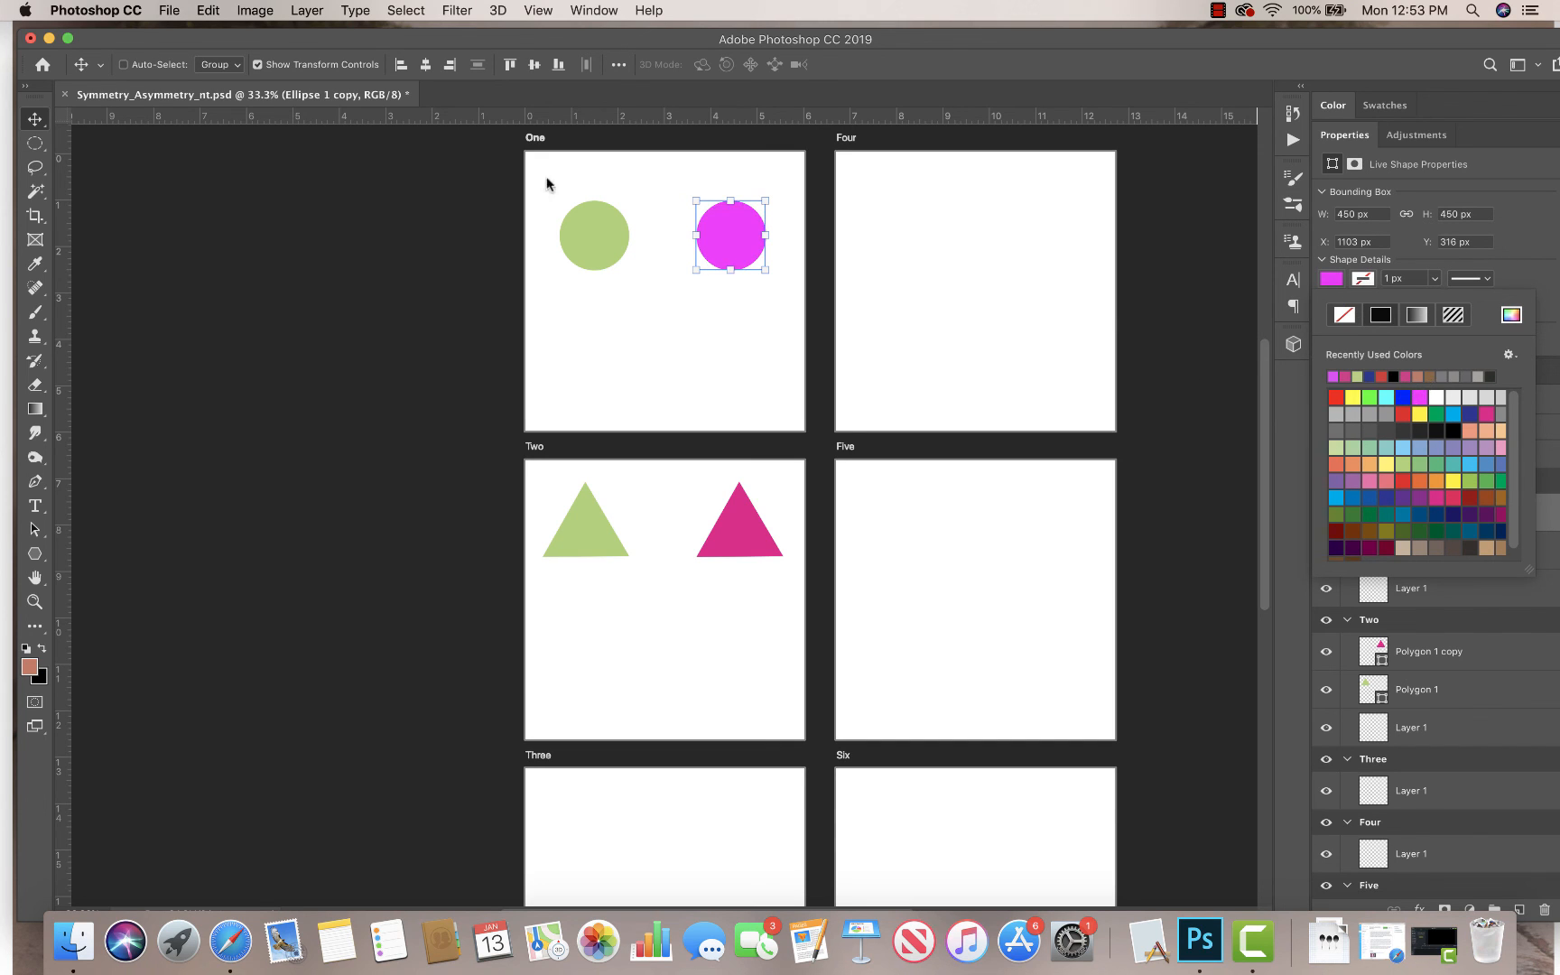
Step: Recolor the right-hand circle on artboard One with a red fill using the Polygon tool's fill option, then return to the Move tool
click(35, 556)
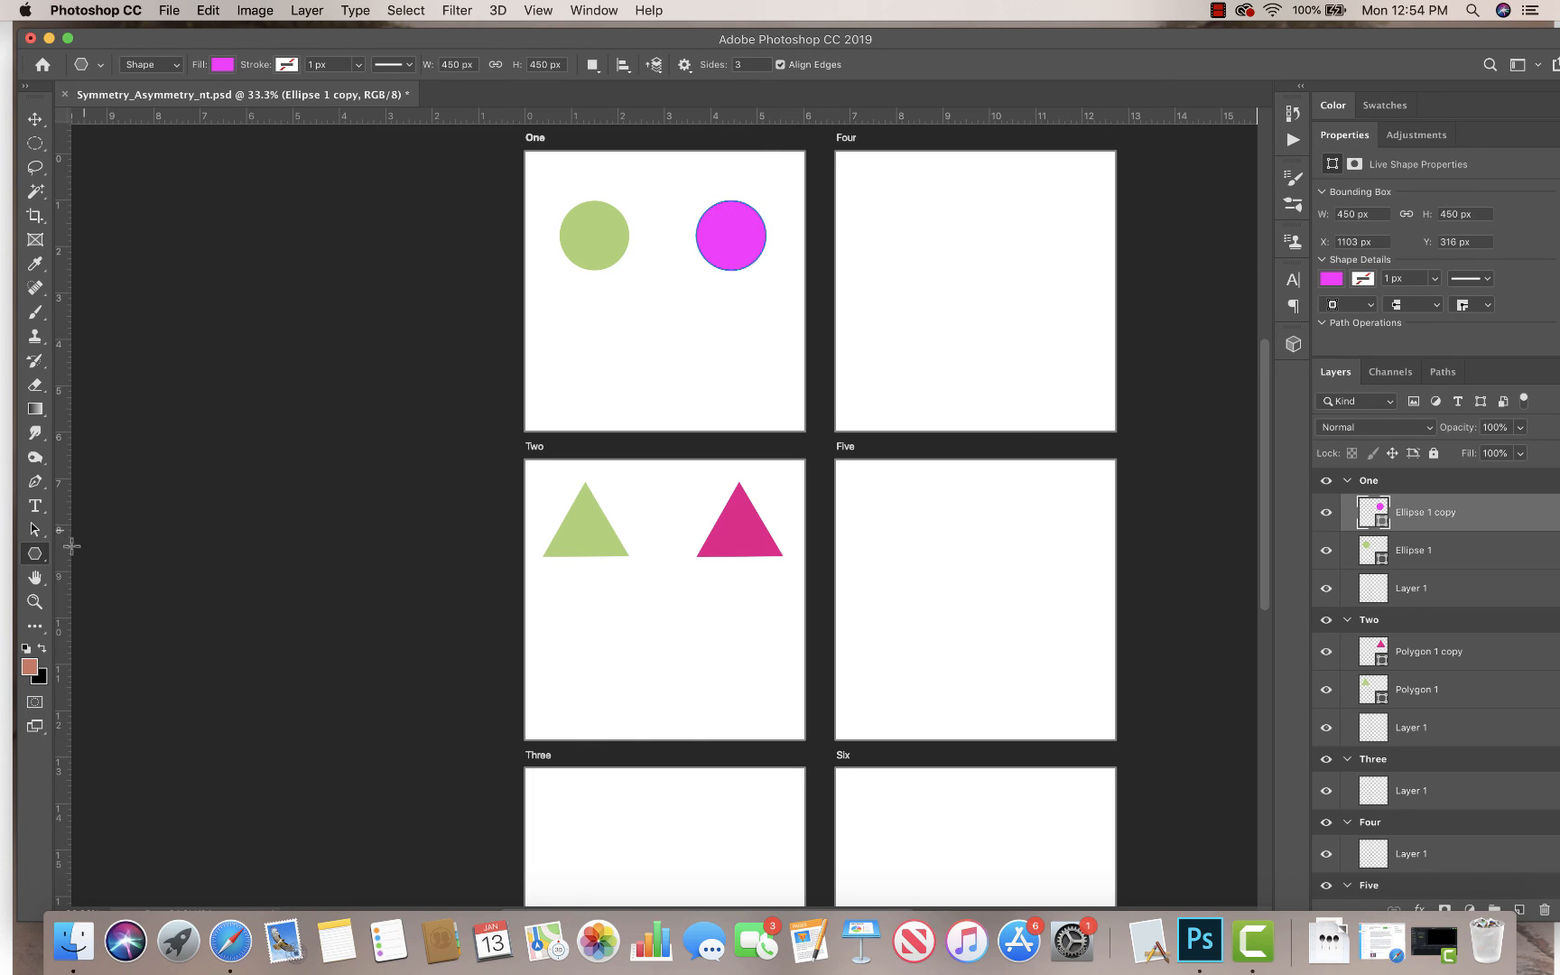
click(223, 65)
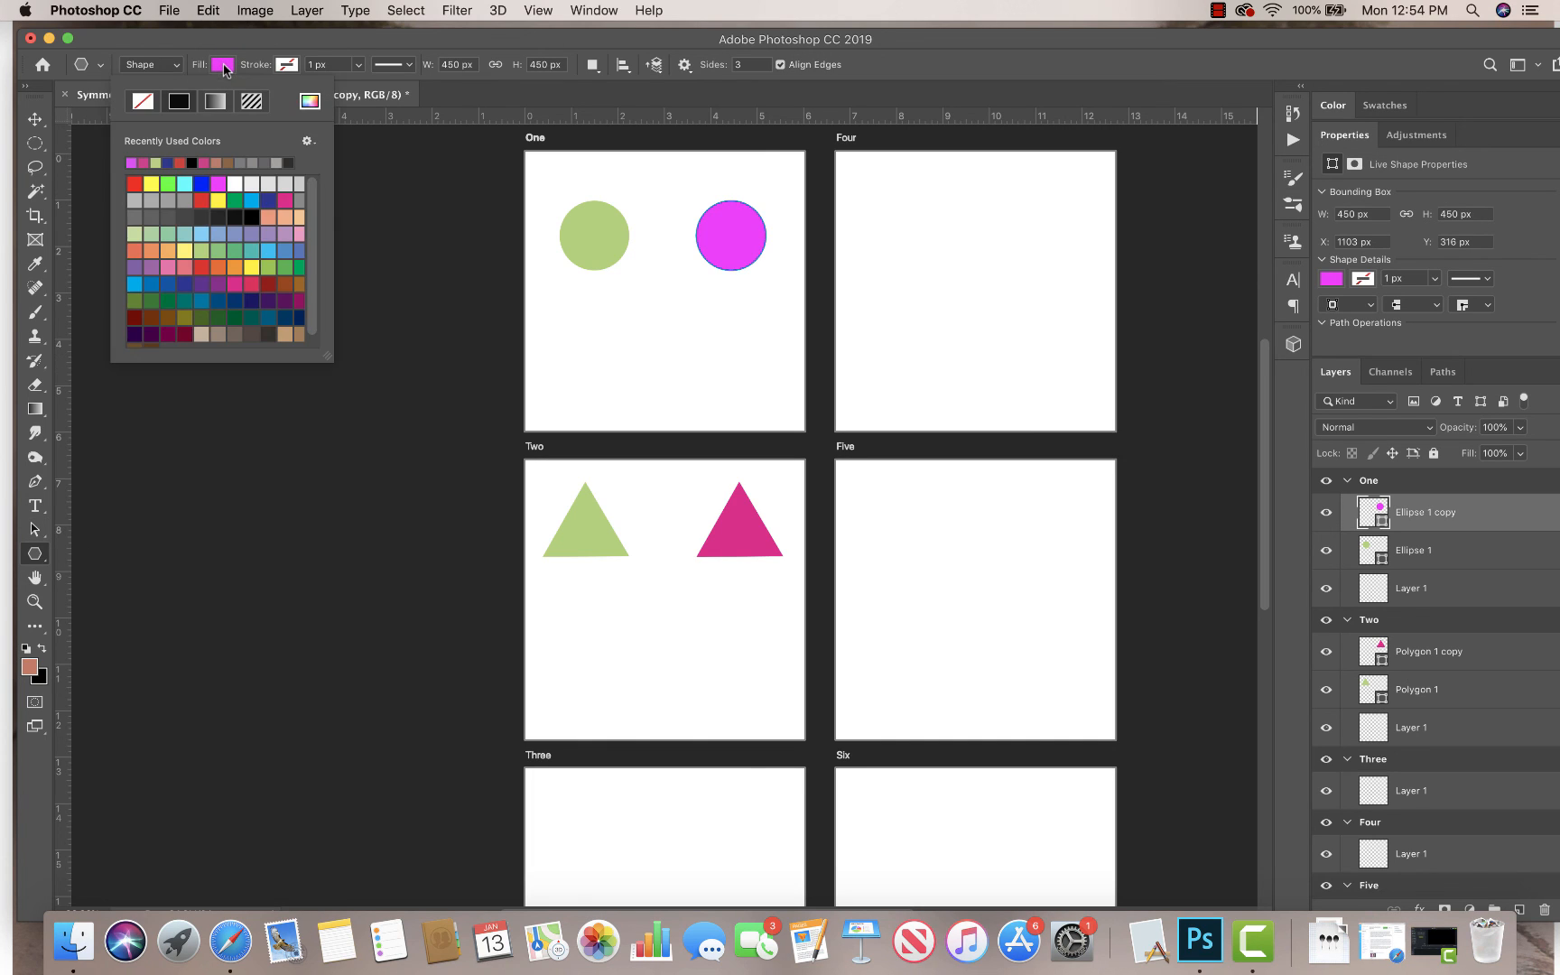
click(201, 199)
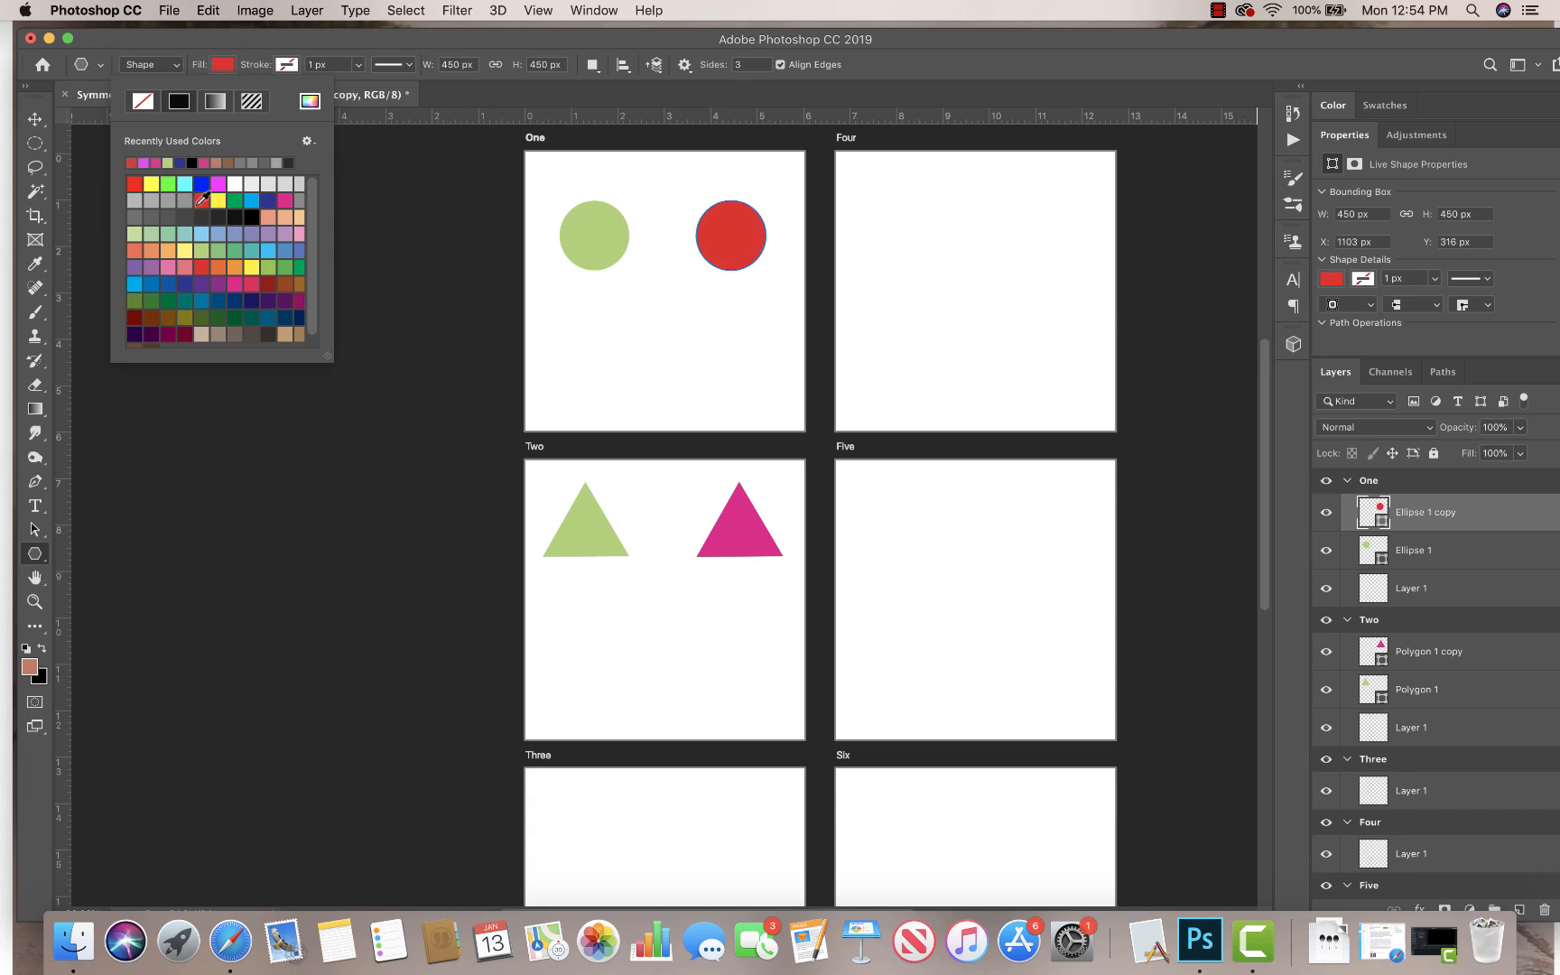
click(35, 118)
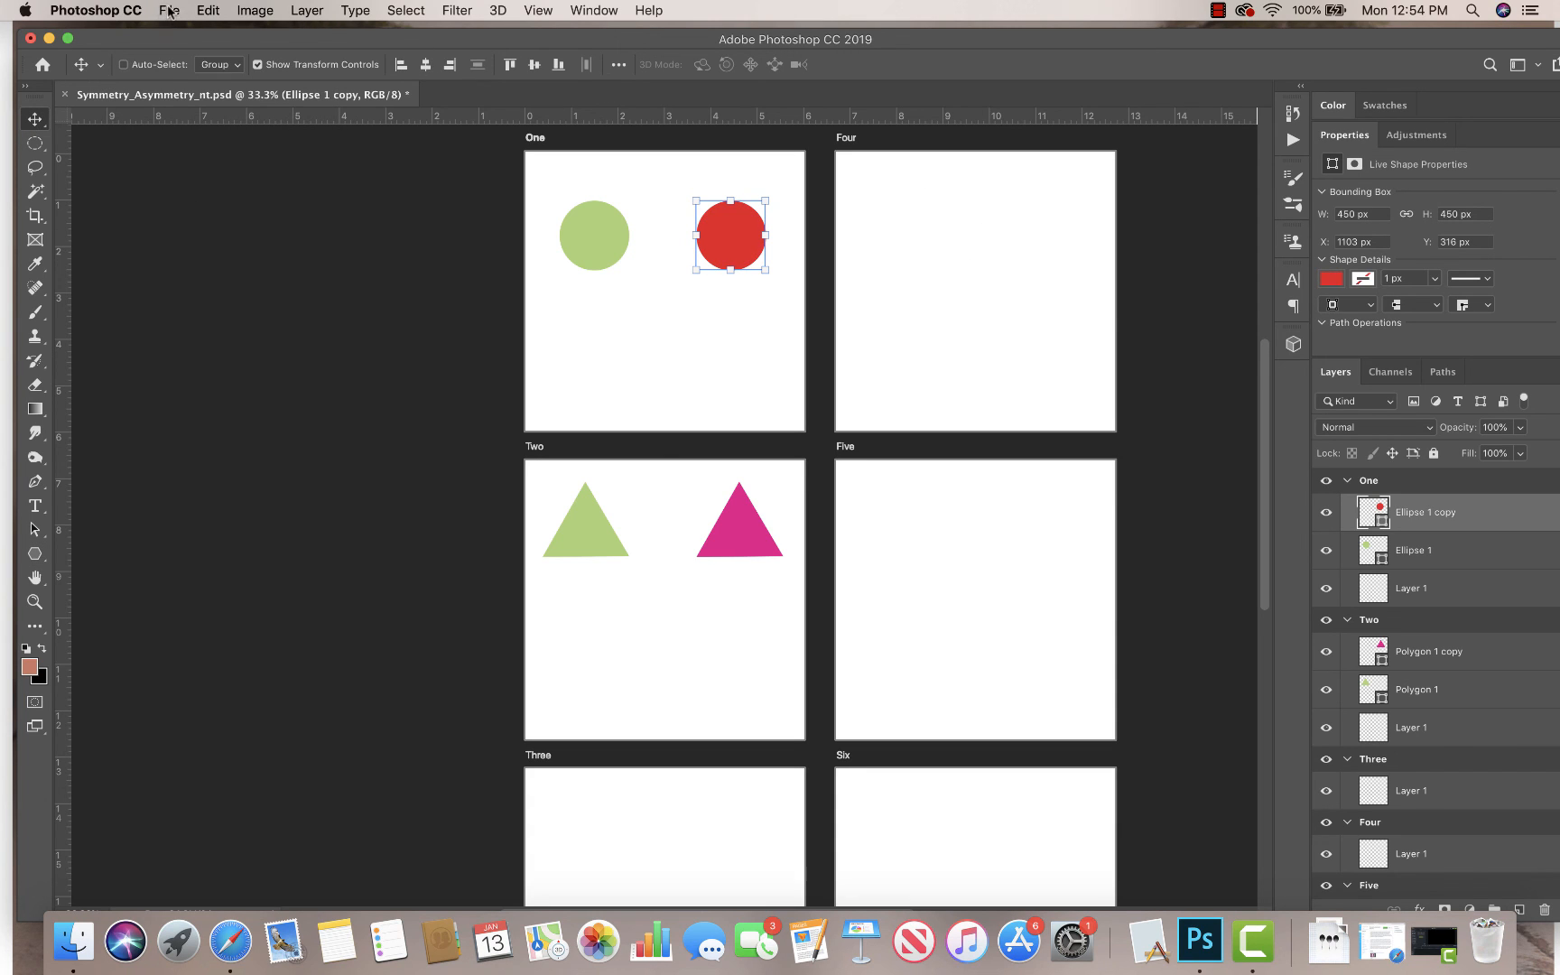
click(1218, 10)
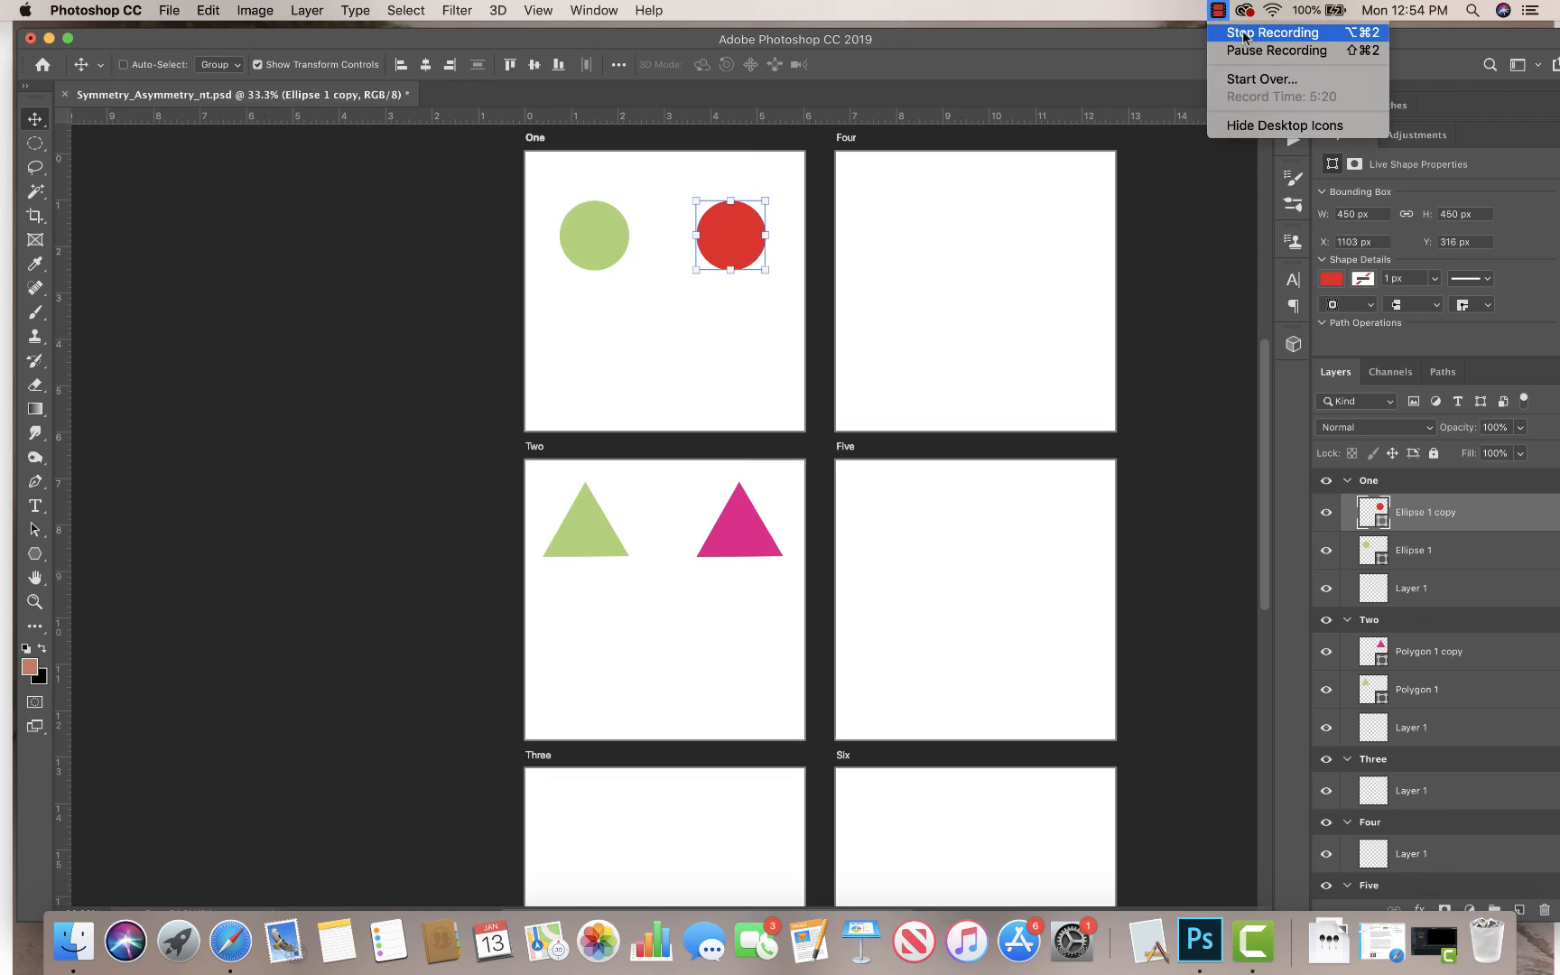